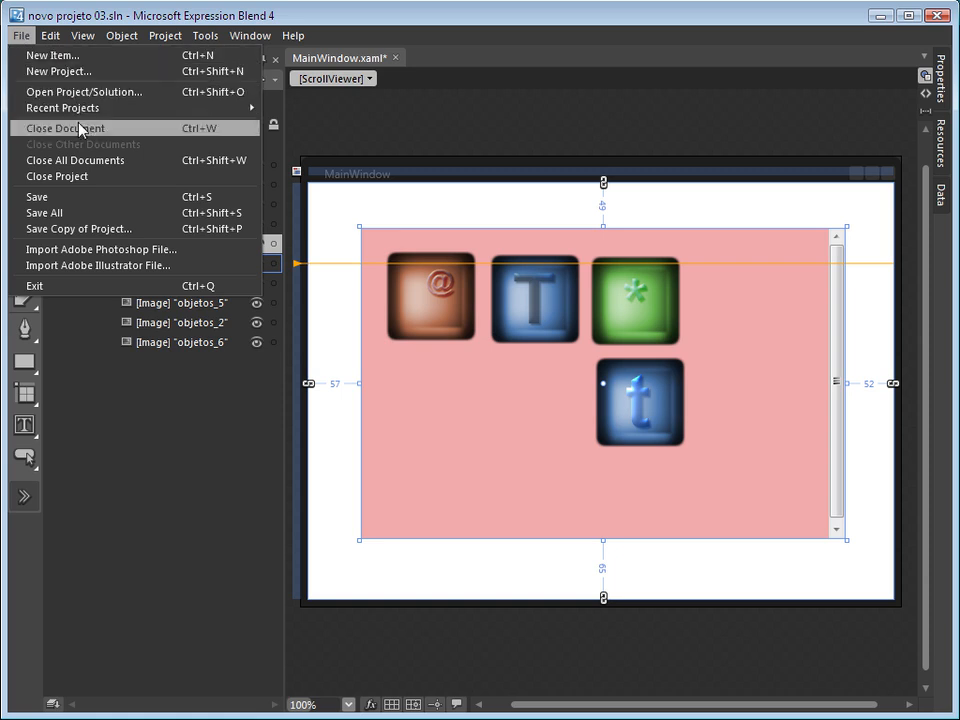
# Save the open document and create a WPF Application project named "novo projeto 04" in Visual C#, version 4.0.
pyautogui.click(96, 198)
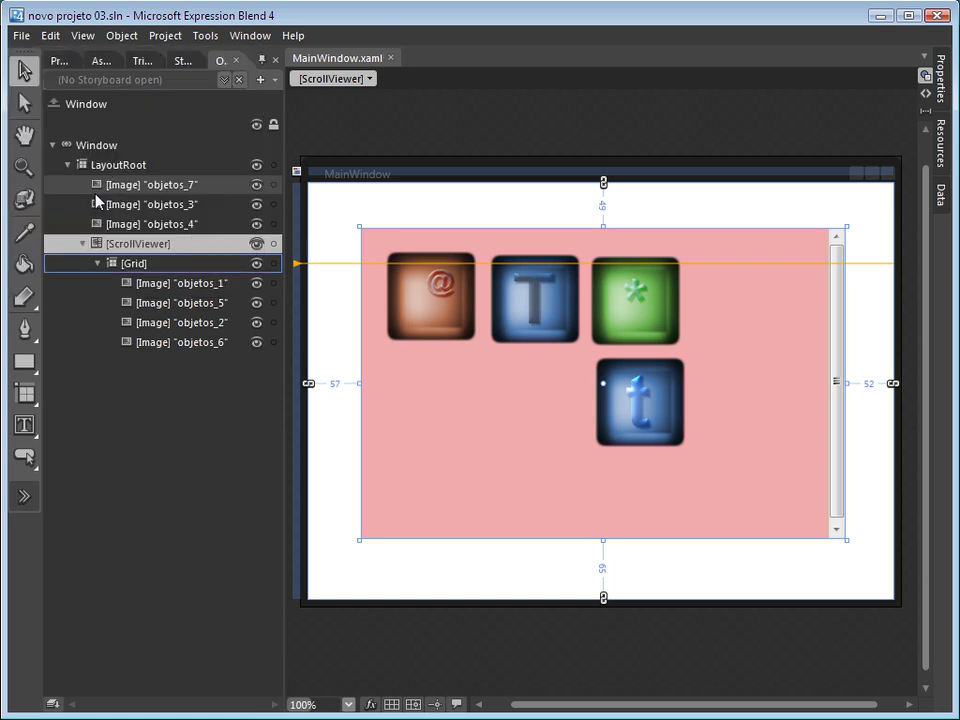
pyautogui.click(22, 37)
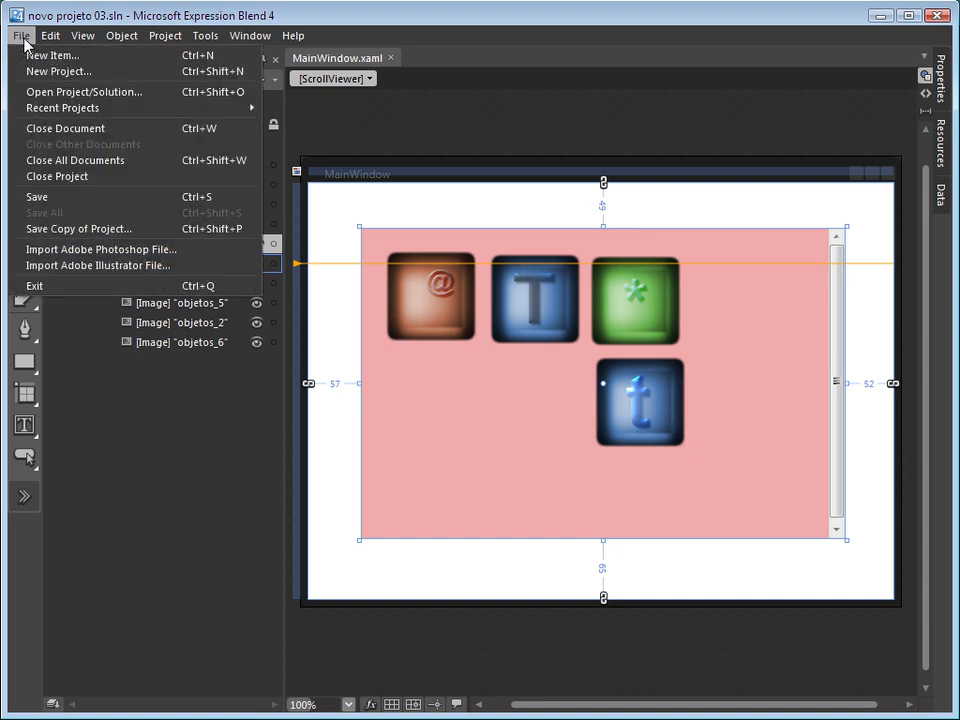
pyautogui.click(40, 72)
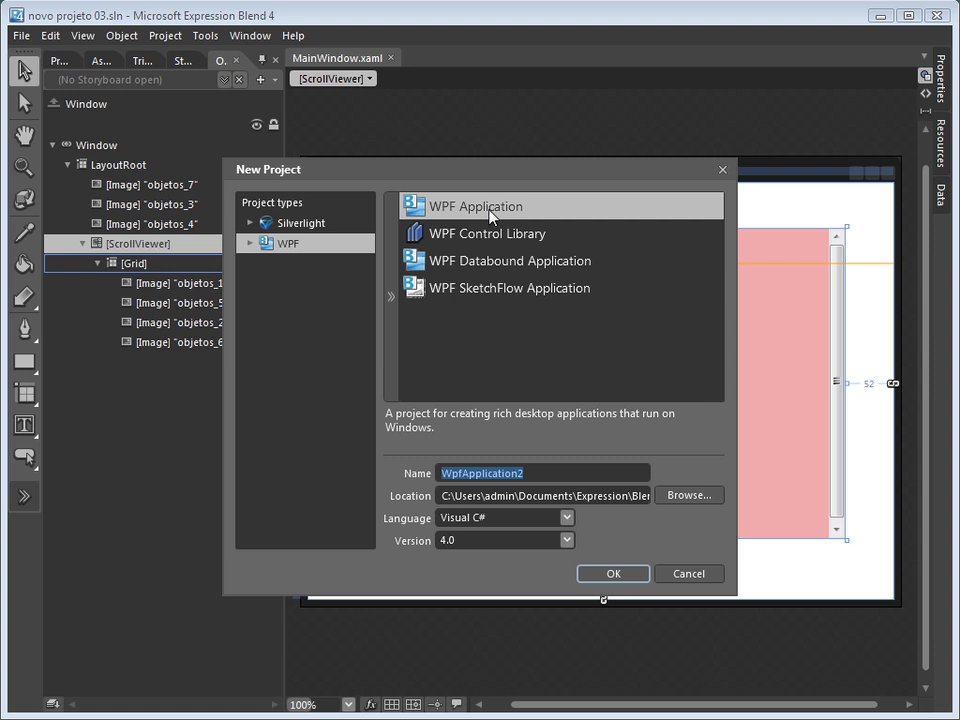
pyautogui.click(477, 480)
pyautogui.moveTo(517, 474); pyautogui.dragTo(388, 483)
pyautogui.write('novo ')
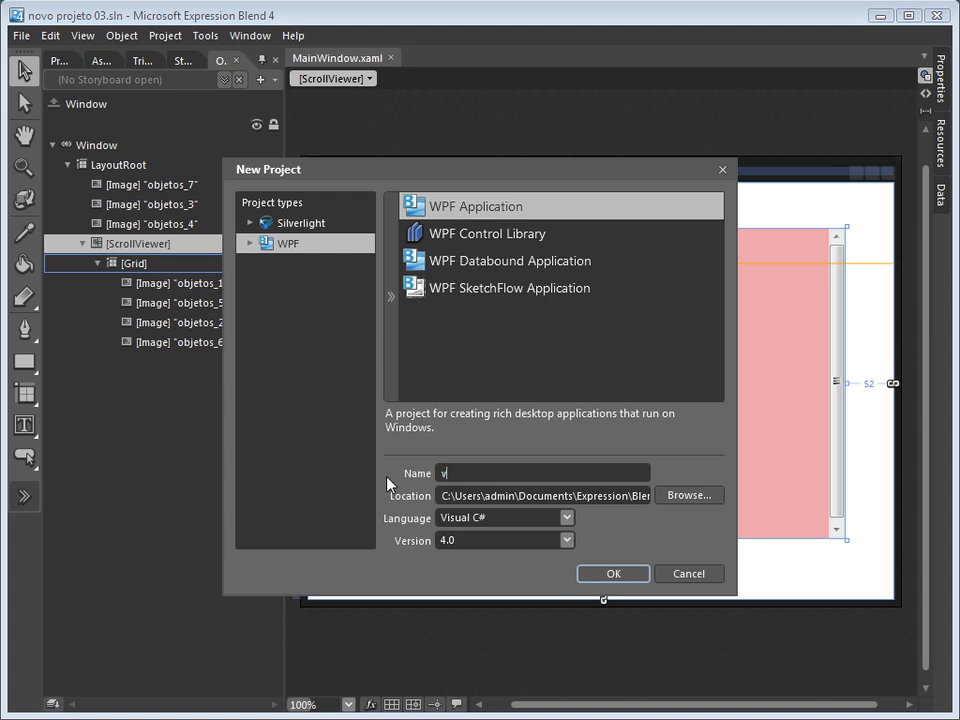
pyautogui.write('projeto ')
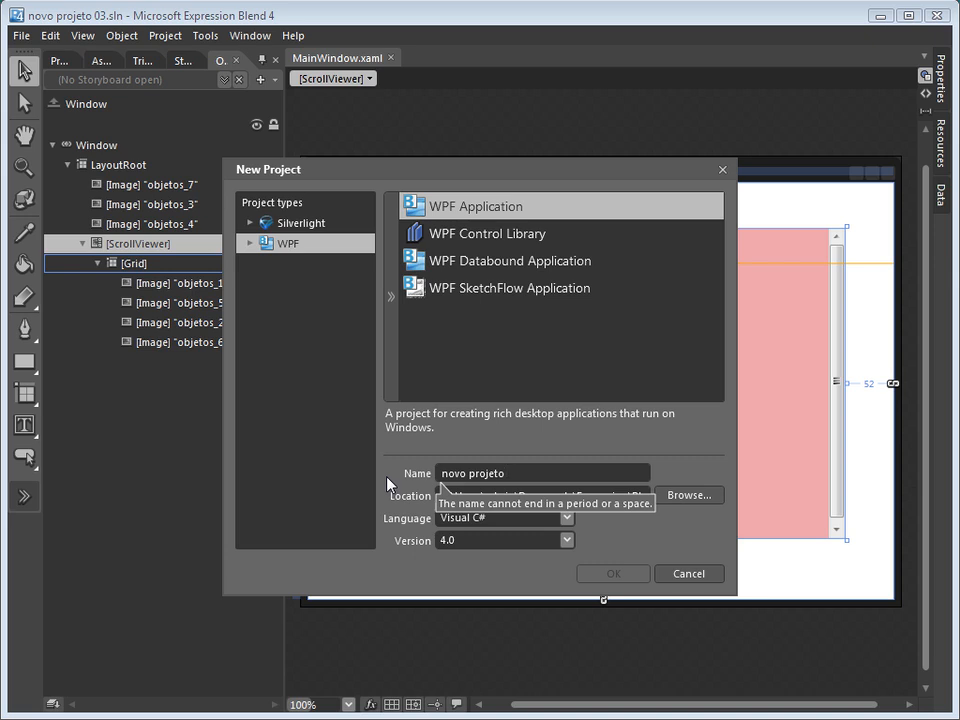
pyautogui.write('04')
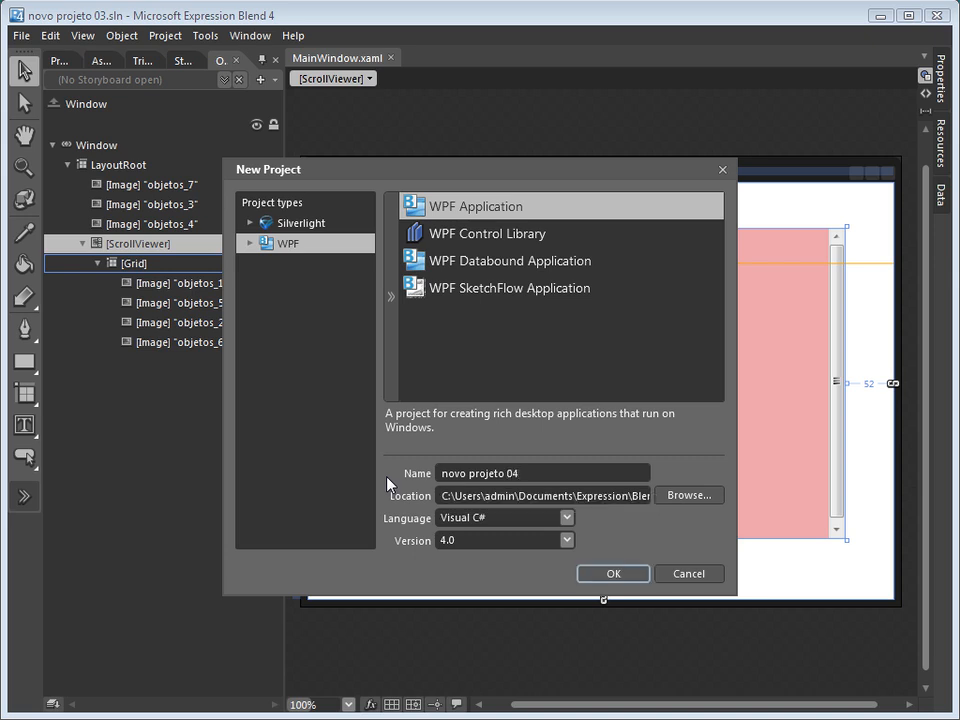
pyautogui.click(605, 573)
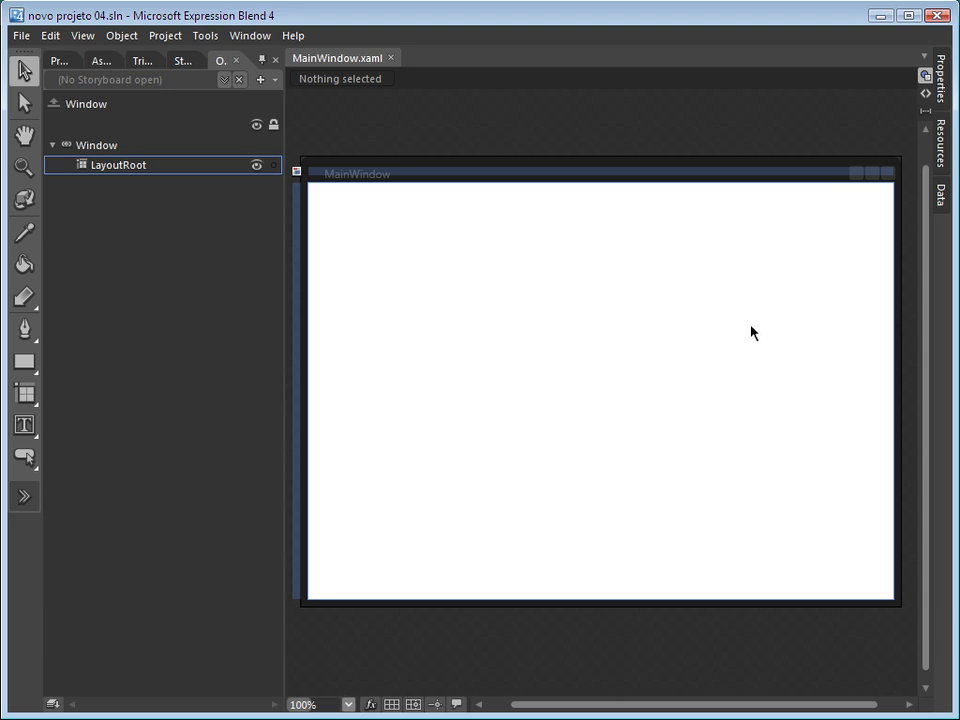
# Draw a StackPanel of about 592 × 408 inside LayoutRoot, nearly filling the window, and return to the Selection tool.
pyautogui.click(296, 396)
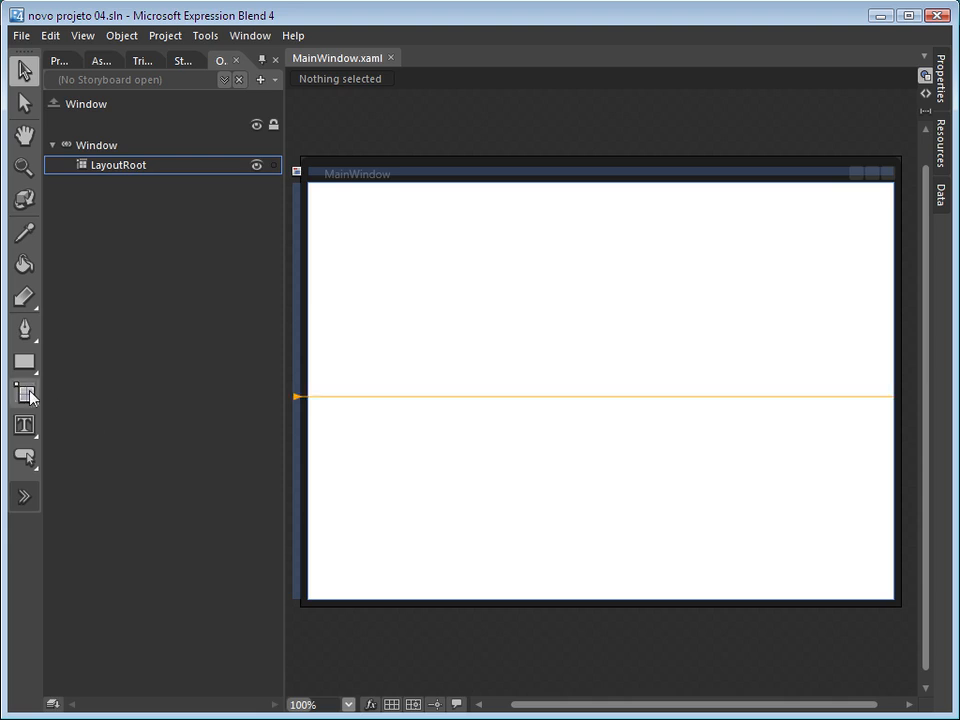
pyautogui.click(28, 395)
pyautogui.rightClick(29, 396)
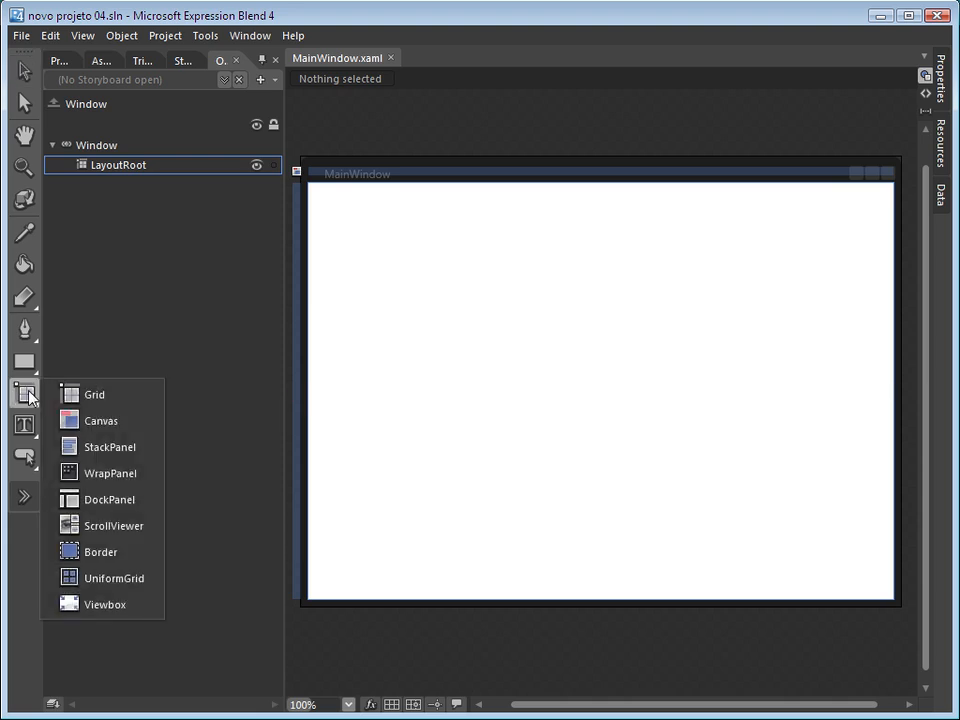
pyautogui.click(113, 454)
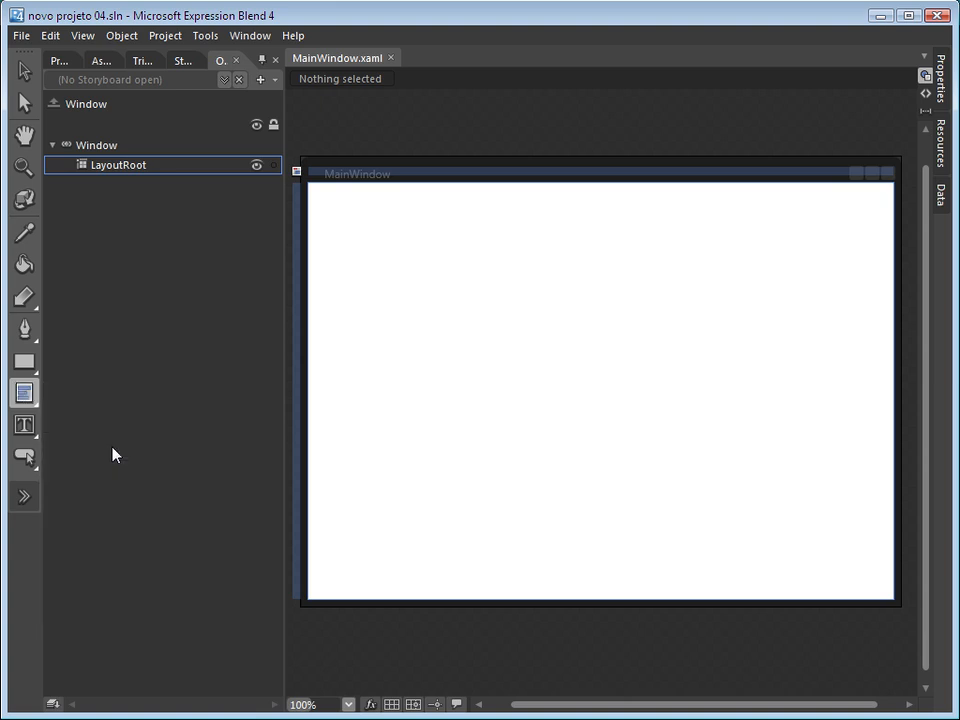
pyautogui.rightClick(28, 396)
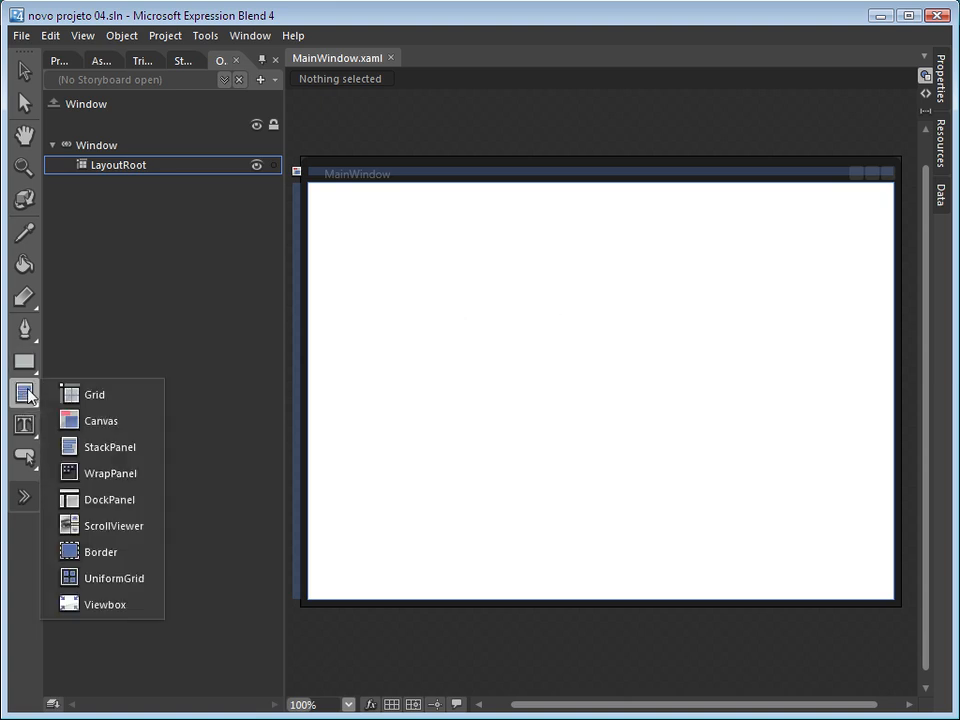
pyautogui.click(140, 446)
pyautogui.moveTo(322, 198); pyautogui.dragTo(879, 581)
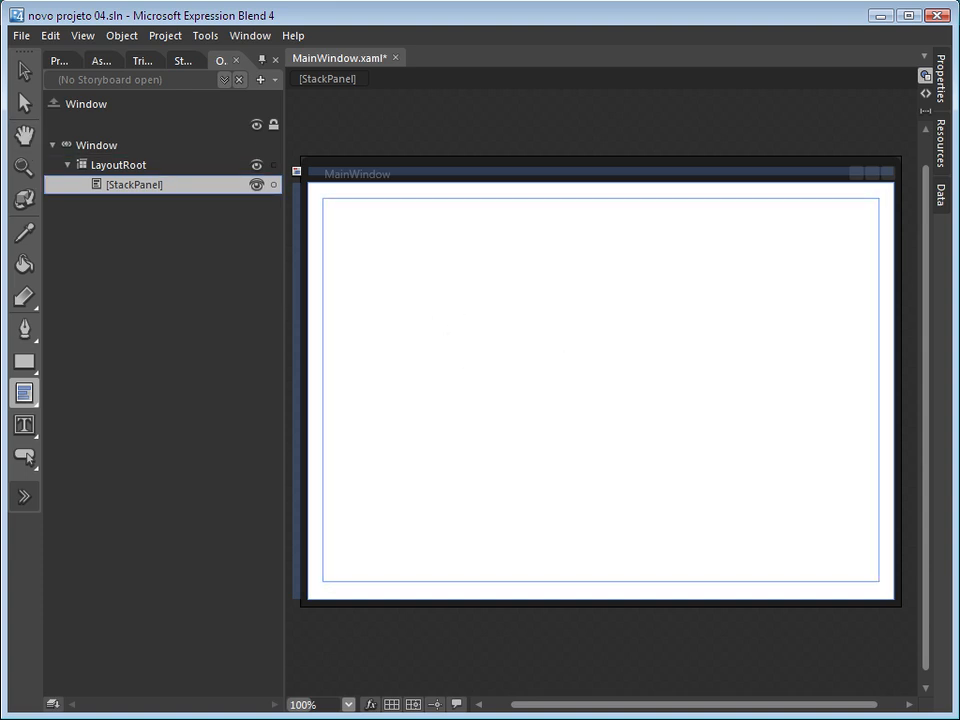
pyautogui.click(27, 78)
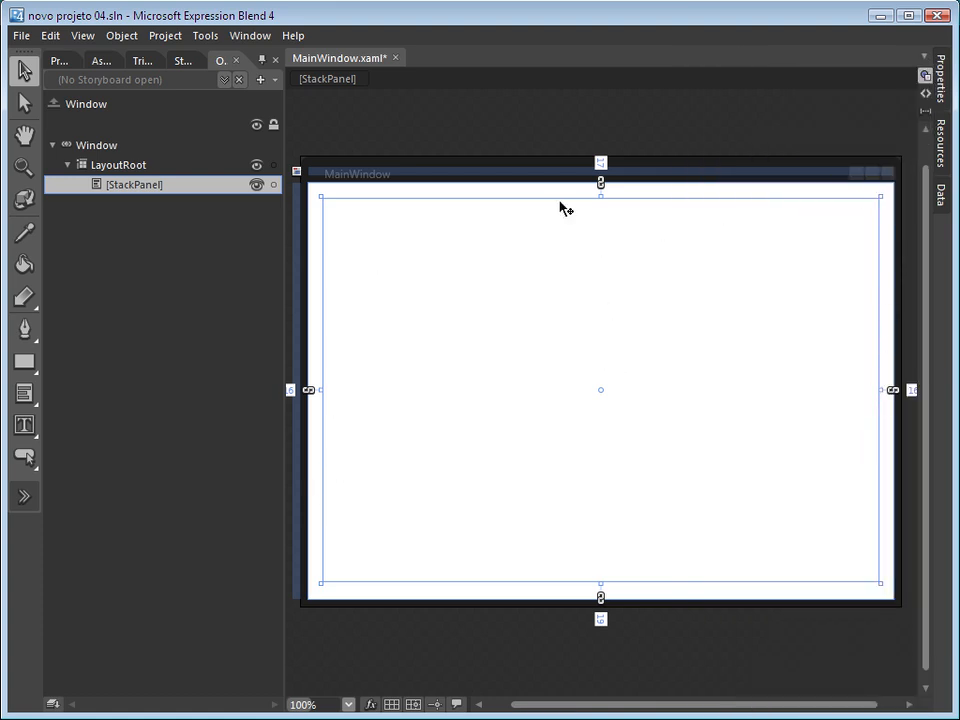
# Set all four margins of the StackPanel to 10.
pyautogui.click(943, 85)
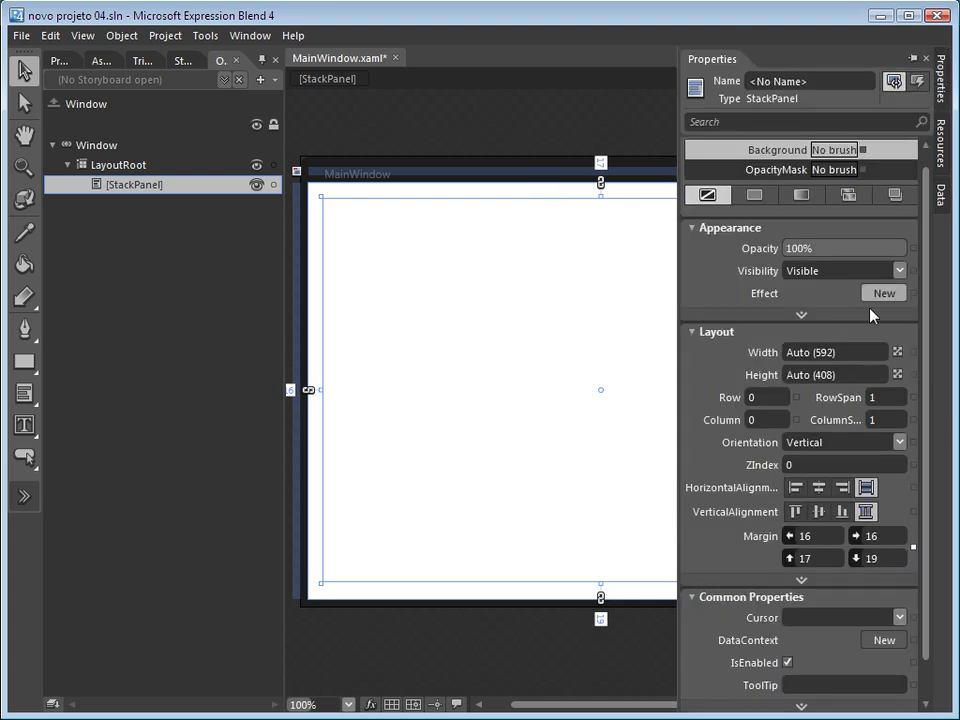
pyautogui.click(816, 534)
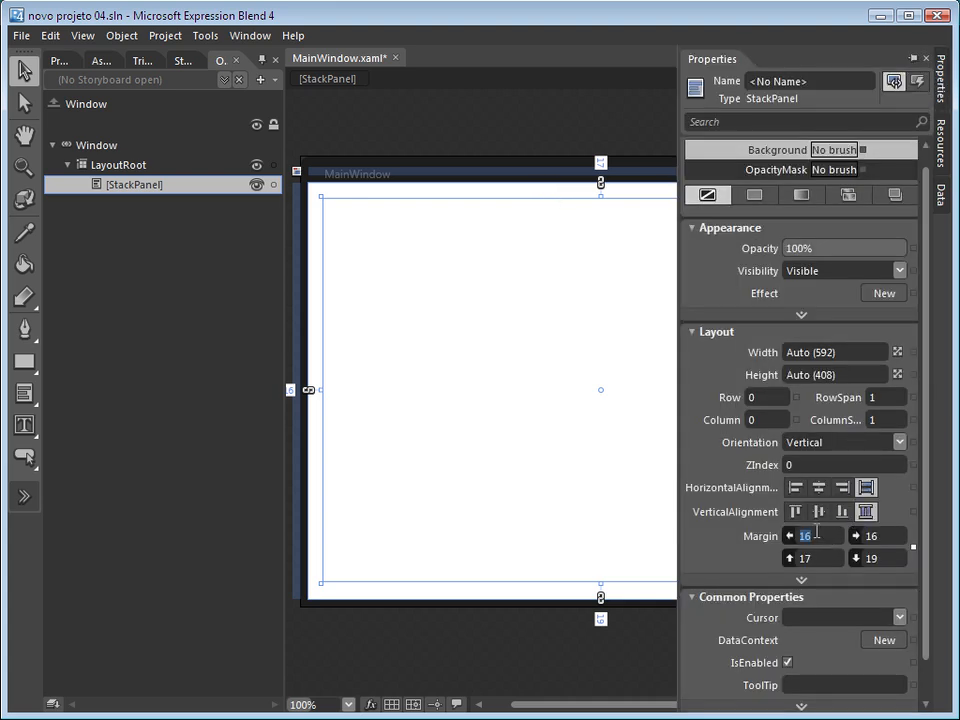
pyautogui.write('10')
pyautogui.press('Tab')
pyautogui.write('1')
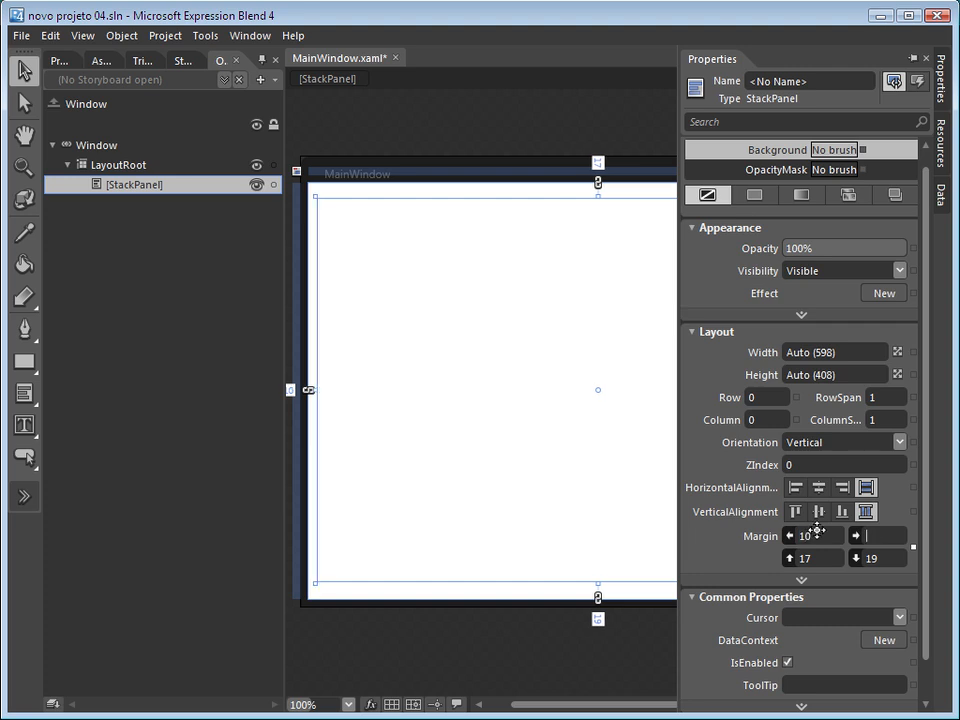
pyautogui.write('0')
pyautogui.press('Tab')
pyautogui.write('10')
pyautogui.press('Tab')
pyautogui.write('10')
pyautogui.press('Tab')
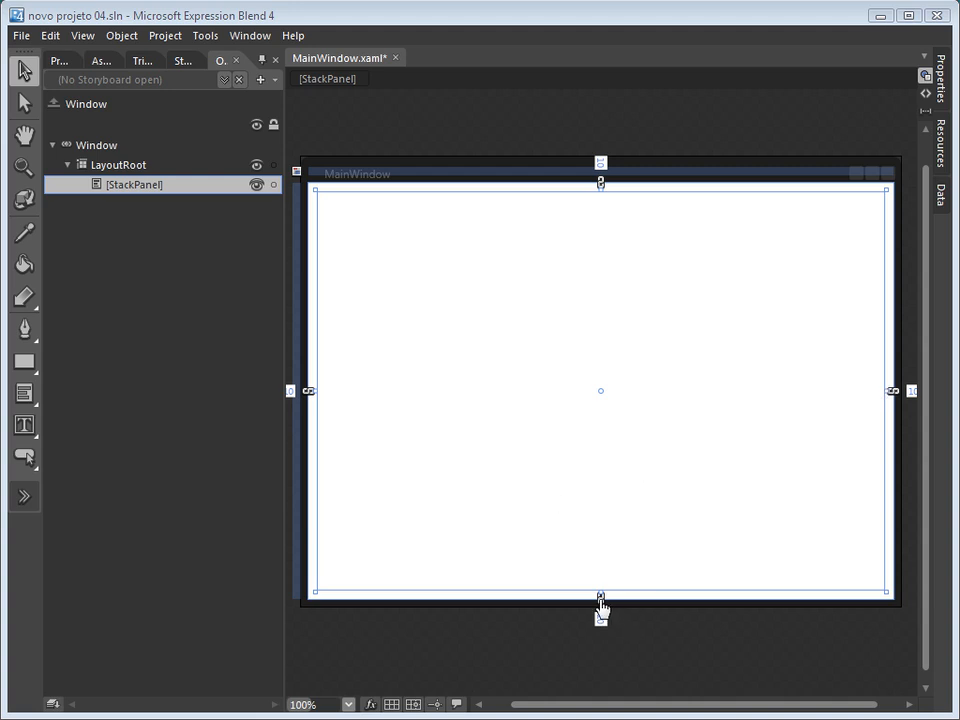
# Give the StackPanel a solid pink background with colour #FFF59B9B.
pyautogui.click(941, 92)
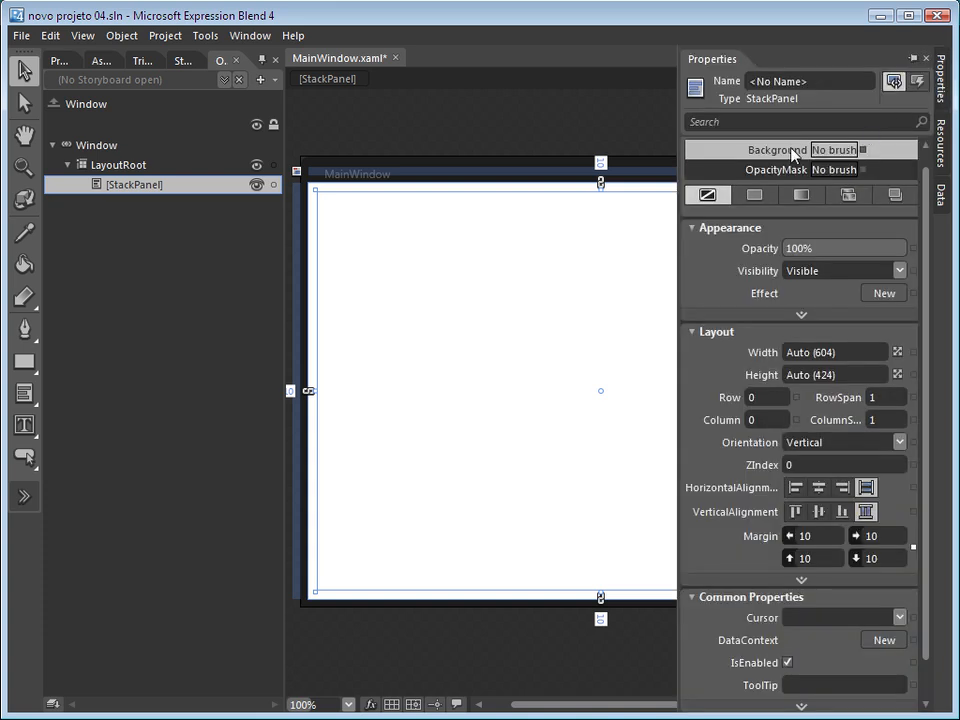
pyautogui.click(765, 195)
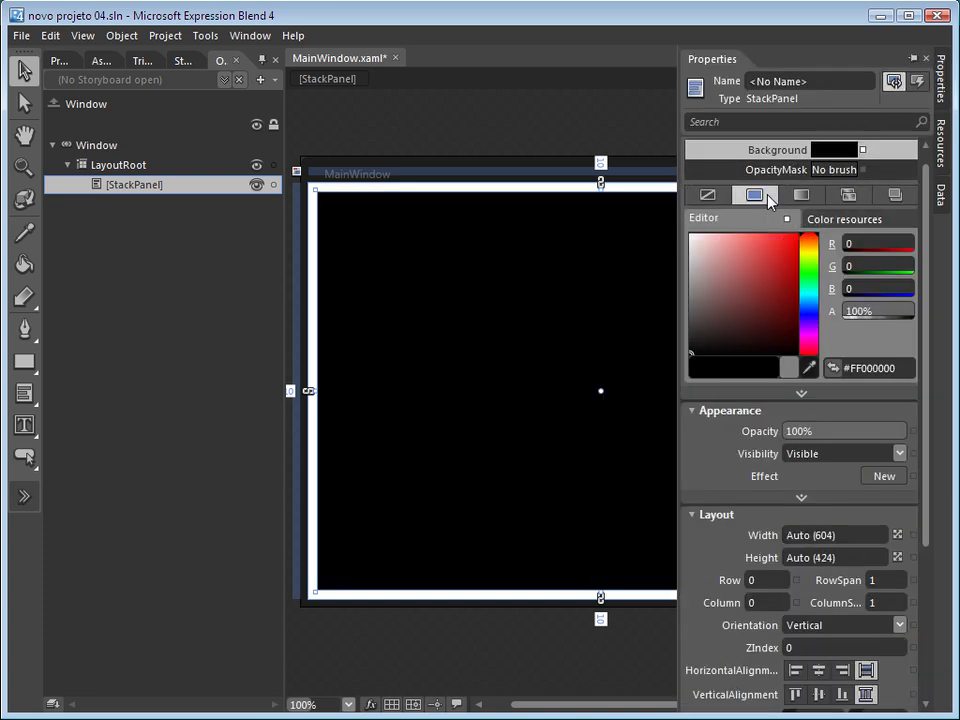
pyautogui.click(755, 260)
pyautogui.moveTo(755, 260); pyautogui.dragTo(729, 242)
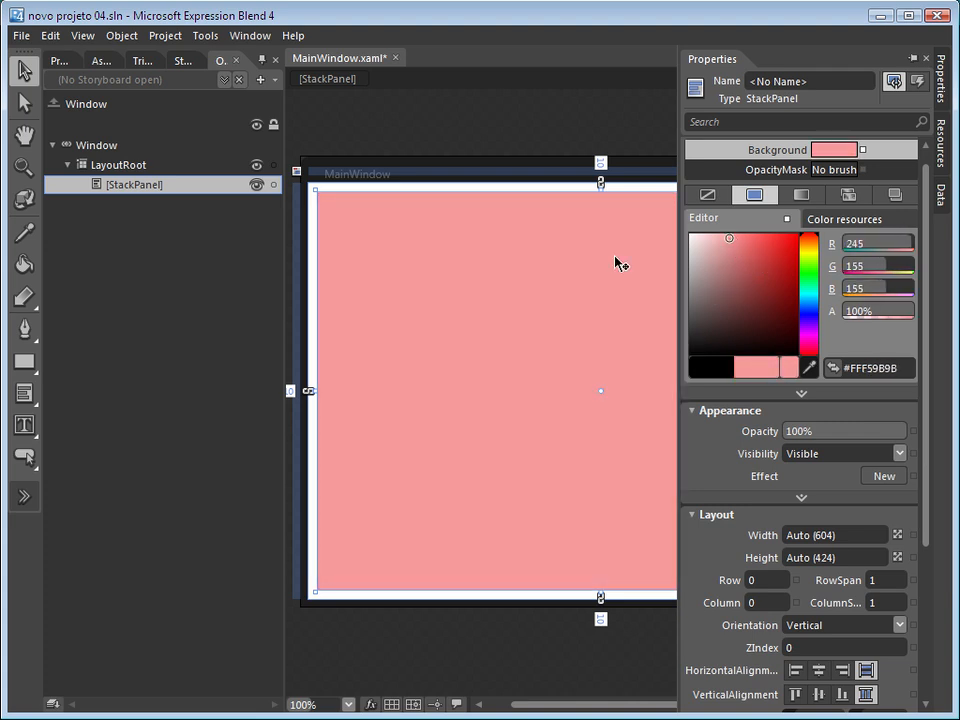
# Run the project, shrink and enlarge its window to examine how the StackPanel resizes, and close it.
pyautogui.press('F5')
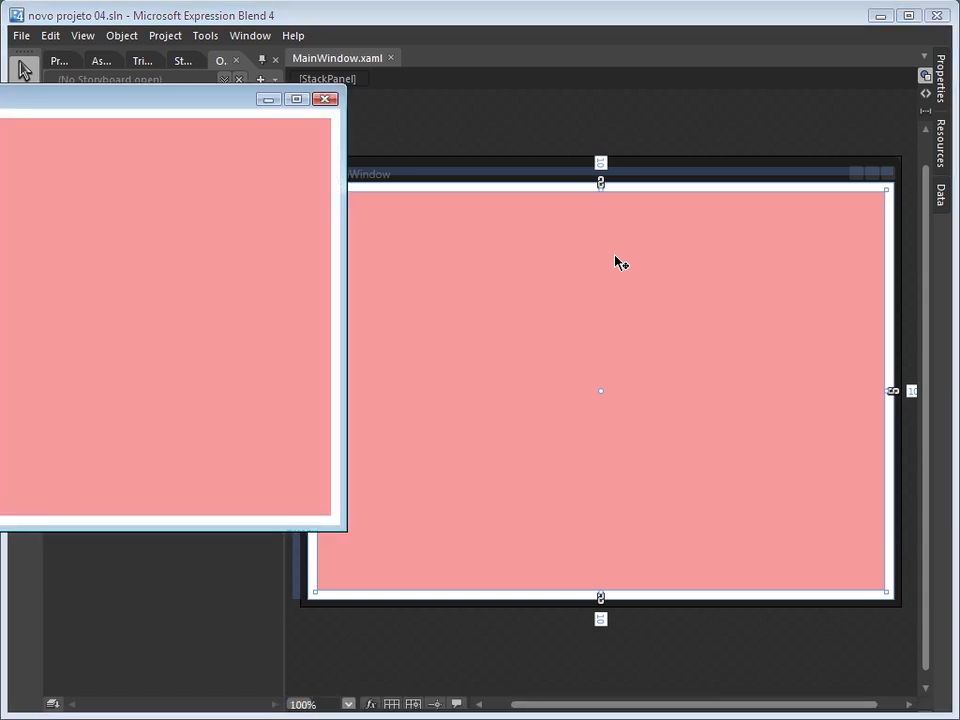
pyautogui.moveTo(165, 103); pyautogui.dragTo(575, 149)
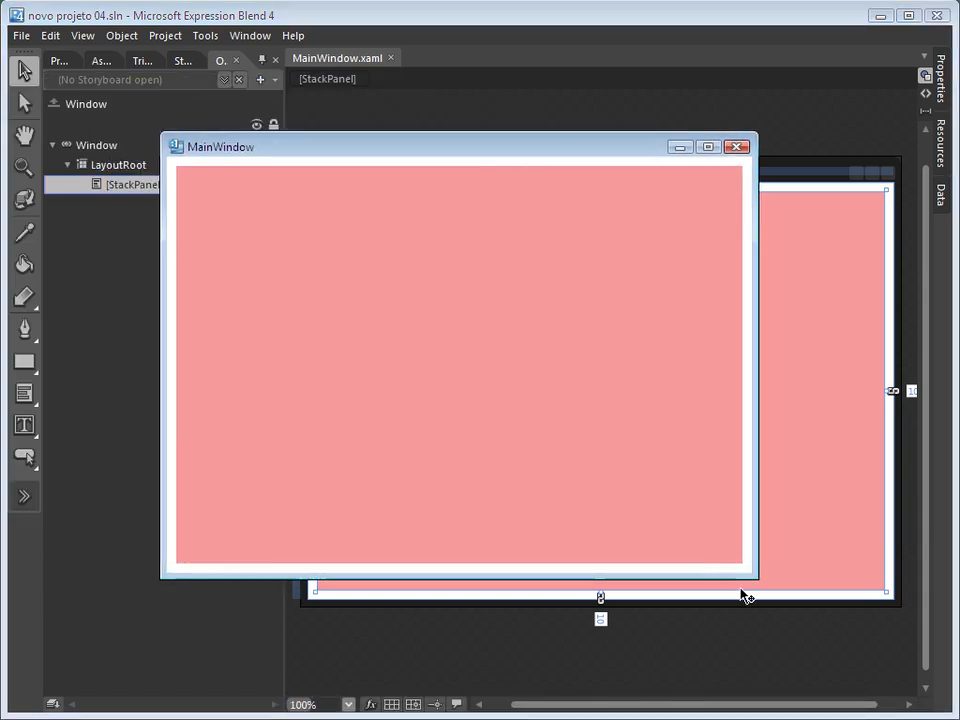
pyautogui.moveTo(750, 574); pyautogui.dragTo(351, 254)
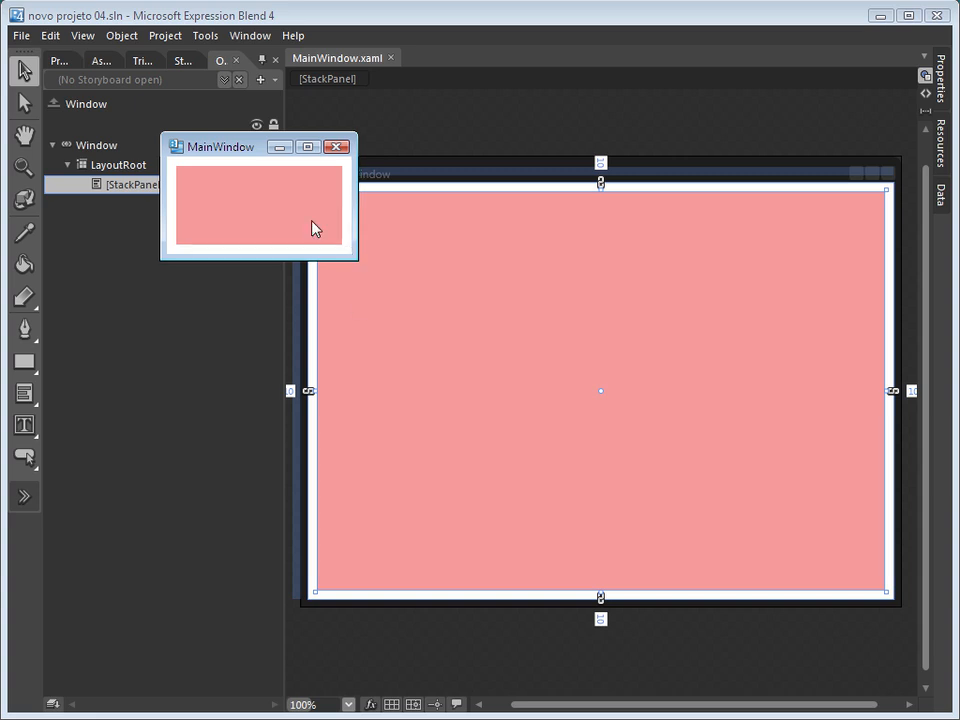
pyautogui.moveTo(223, 149); pyautogui.dragTo(428, 233)
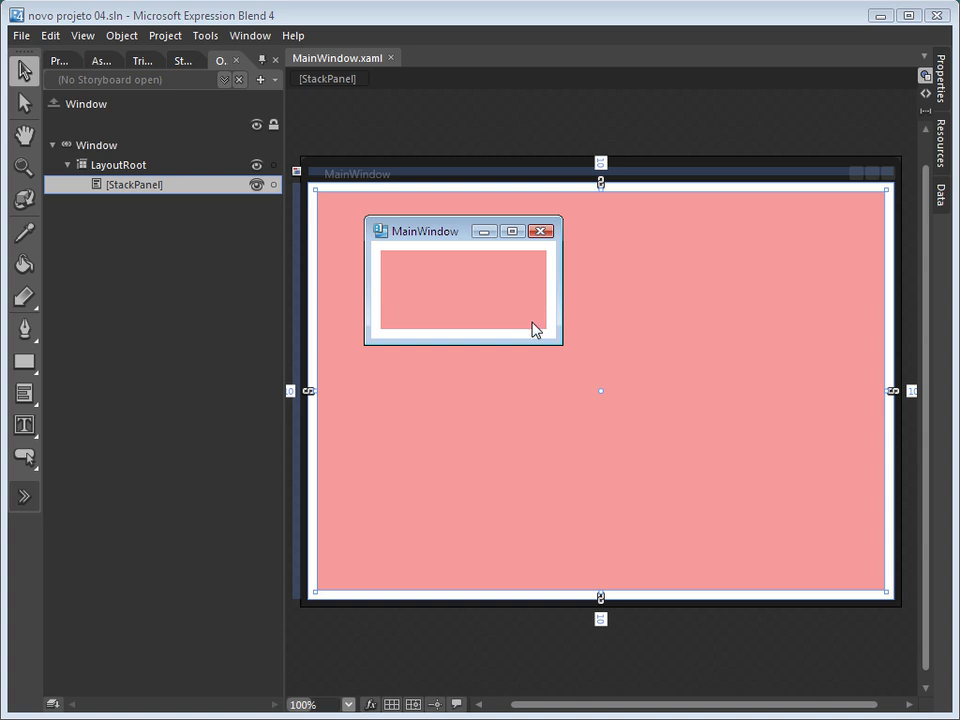
pyautogui.moveTo(560, 343); pyautogui.dragTo(866, 624)
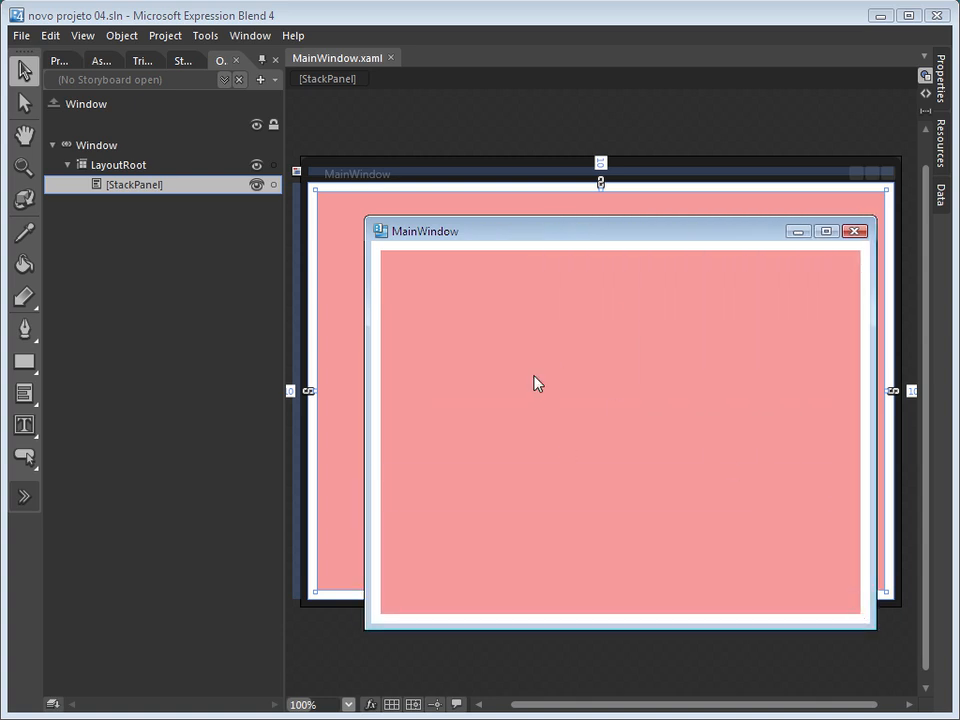
pyautogui.moveTo(579, 236); pyautogui.dragTo(516, 174)
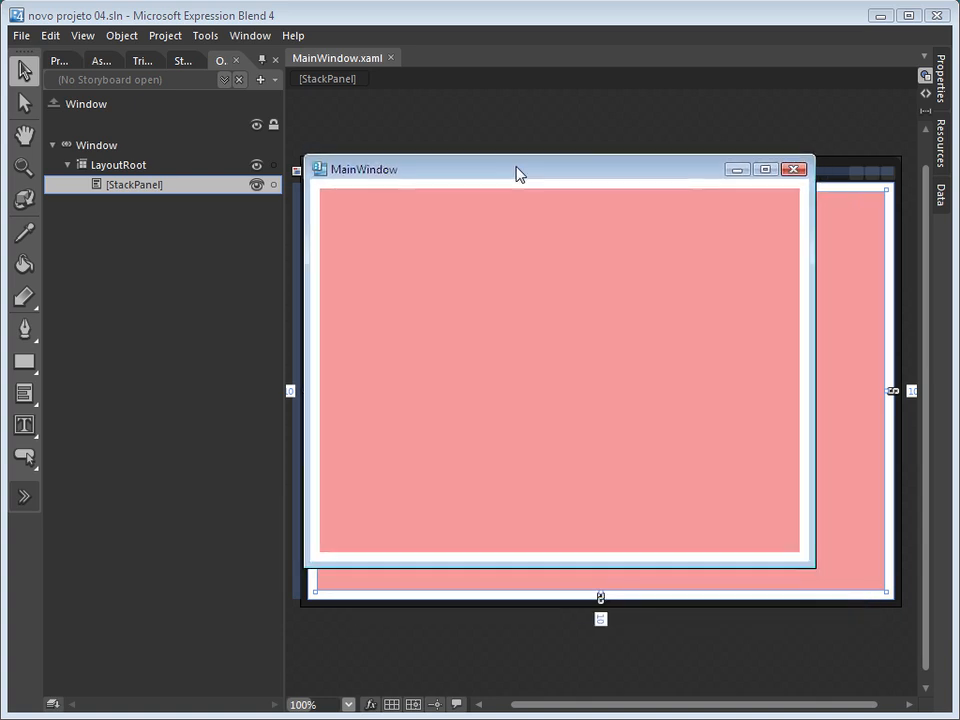
pyautogui.click(793, 169)
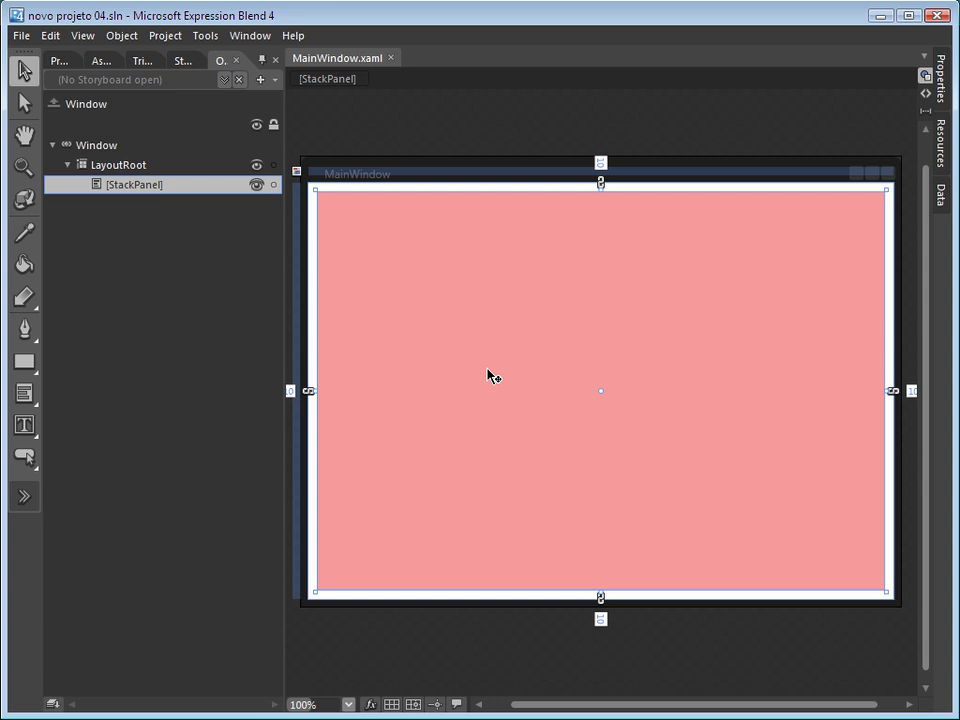
# Start adding an existing item to the "novo projeto 04" project and enlarge the file selection dialog.
pyautogui.click(66, 64)
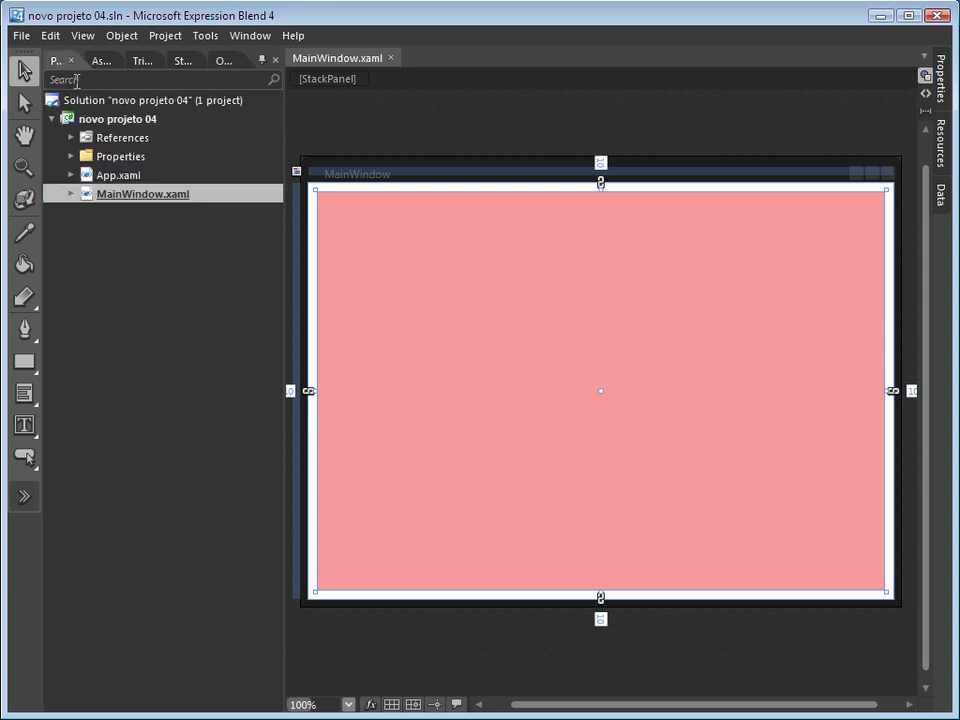
pyautogui.rightClick(133, 124)
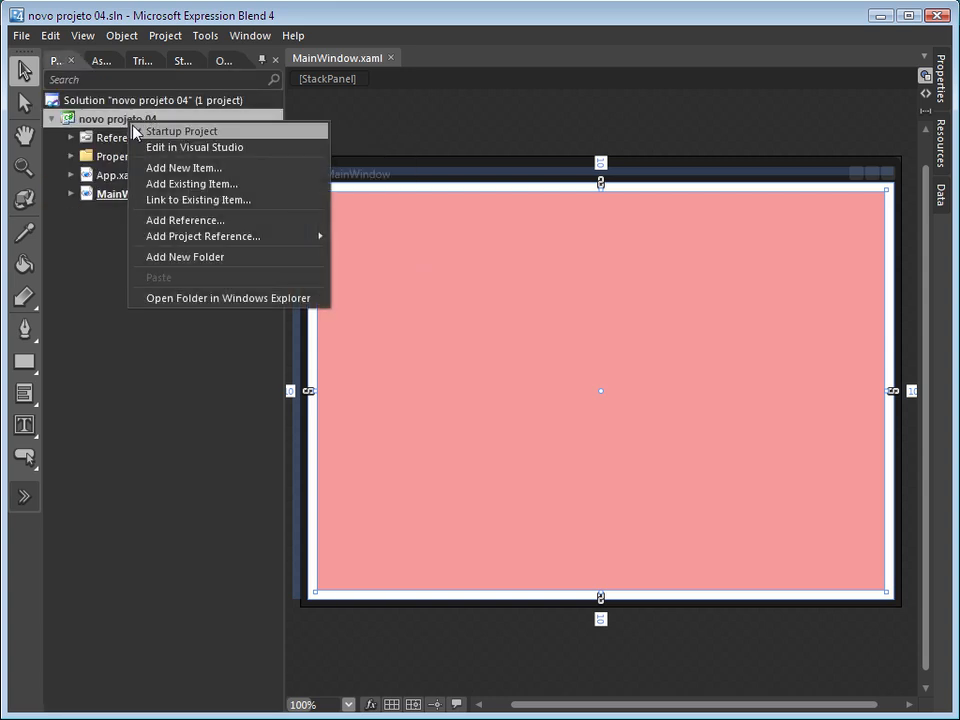
pyautogui.click(216, 185)
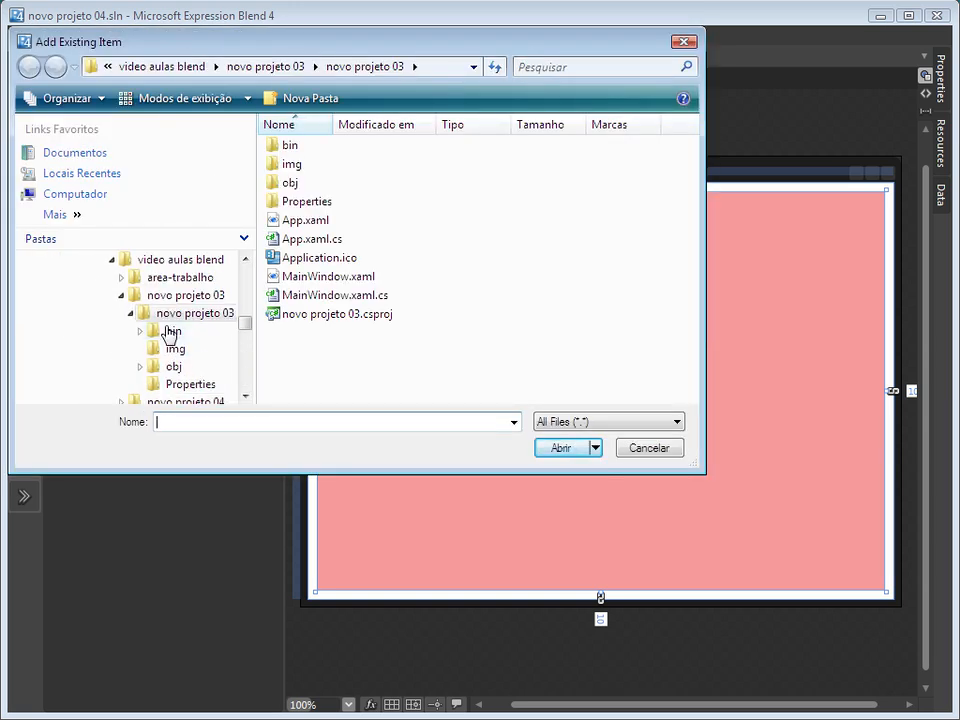
pyautogui.moveTo(364, 43); pyautogui.dragTo(399, 43)
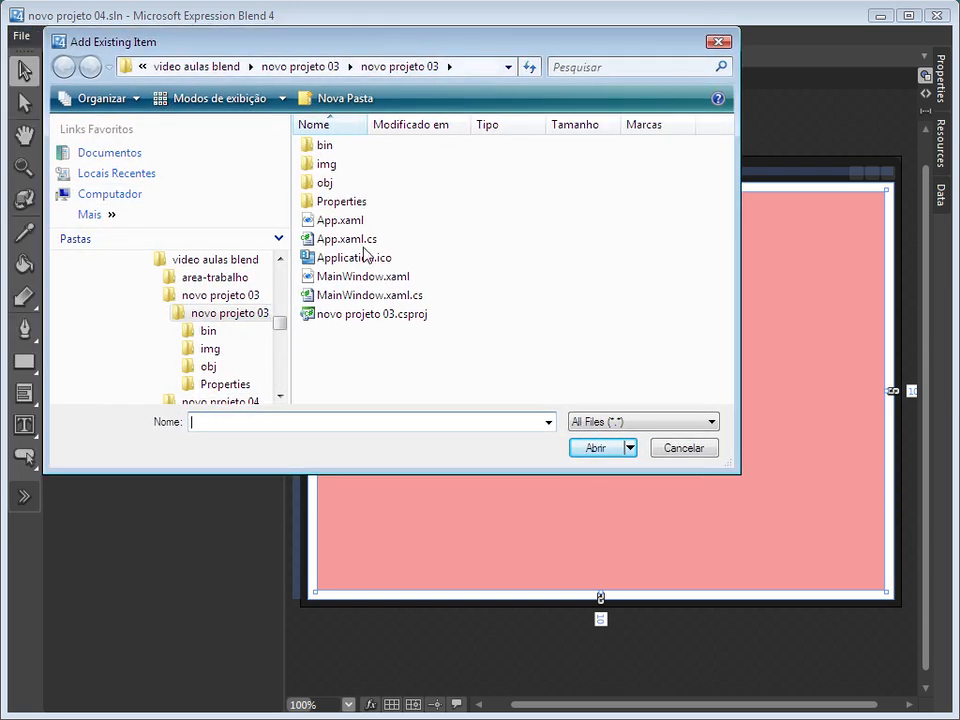
pyautogui.moveTo(737, 467); pyautogui.dragTo(888, 648)
# Browse the network location to the shared folder servidor under .host and Shared Folders.
pyautogui.scroll(6, 279, 400)
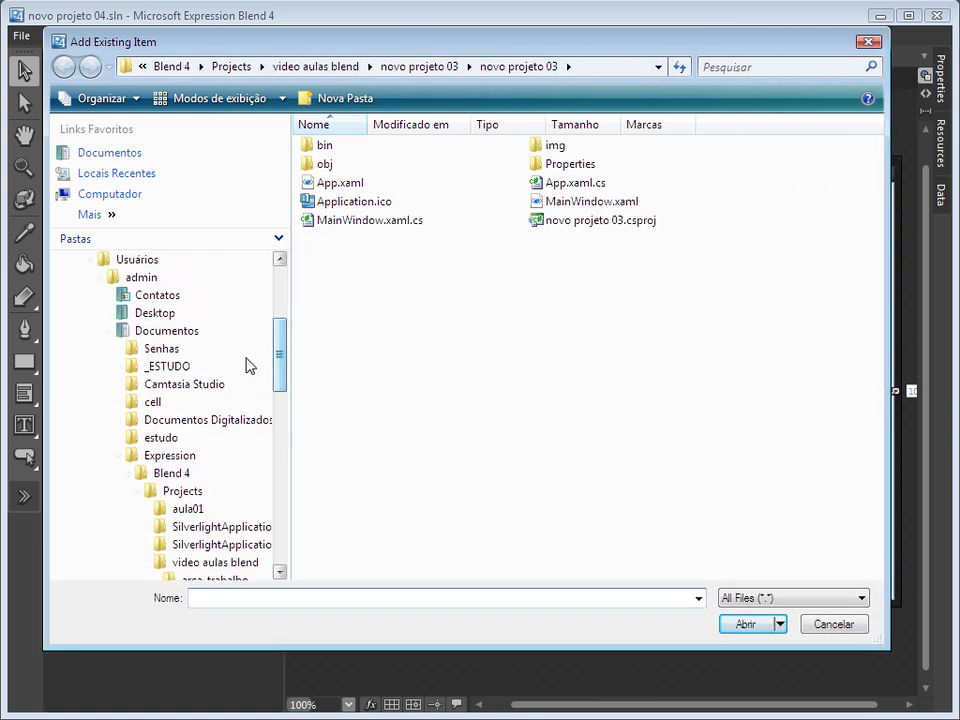
pyautogui.click(108, 330)
pyautogui.click(100, 277)
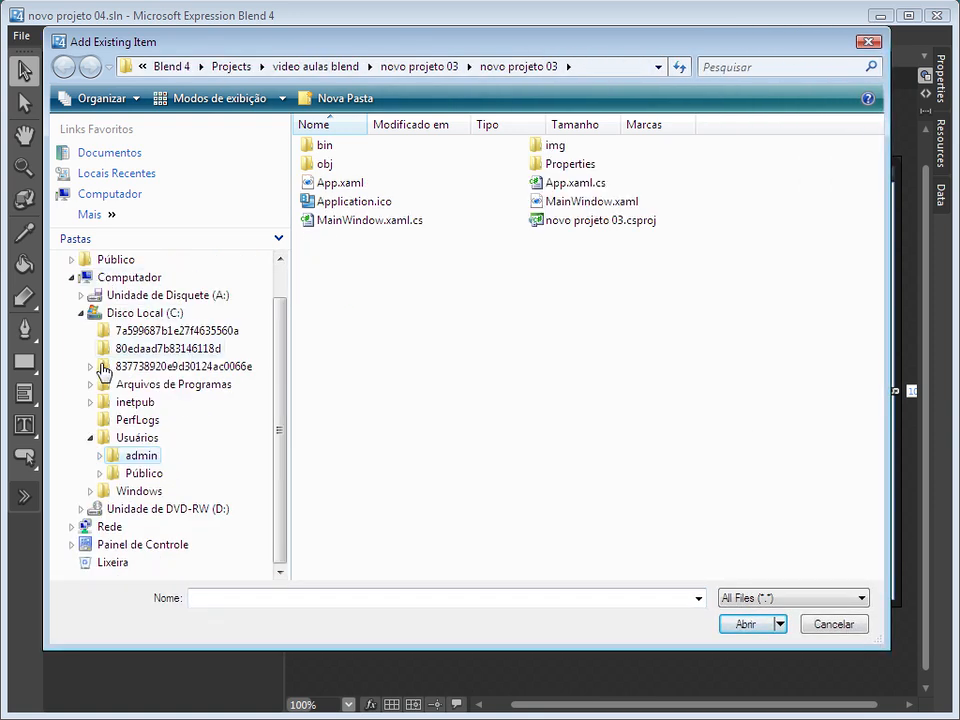
pyautogui.click(113, 528)
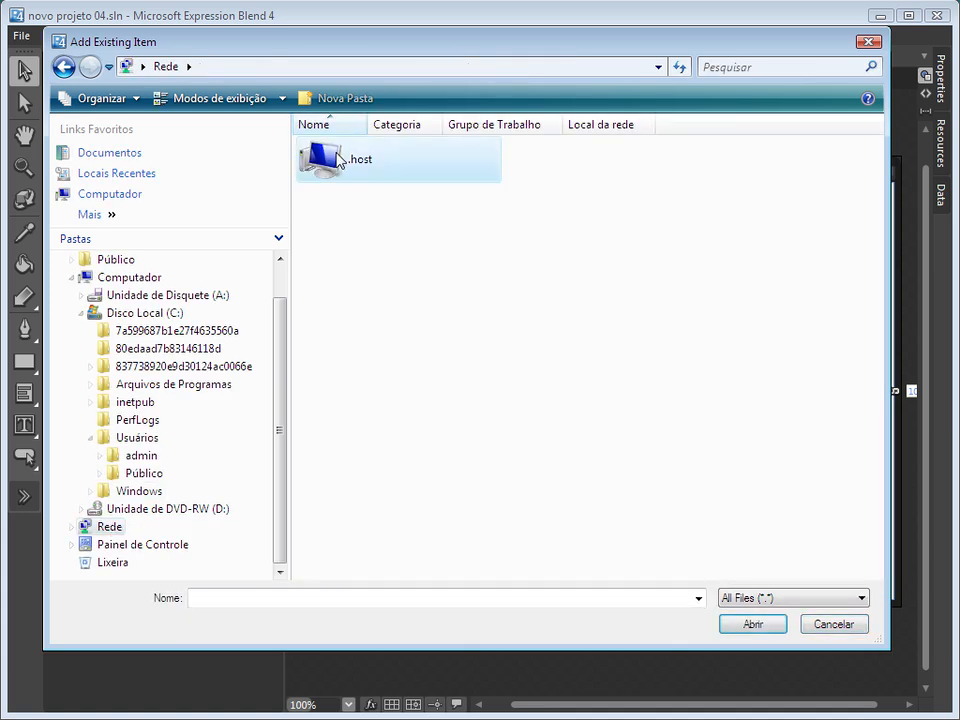
pyautogui.doubleClick(340, 160)
pyautogui.doubleClick(334, 156)
pyautogui.doubleClick(336, 150)
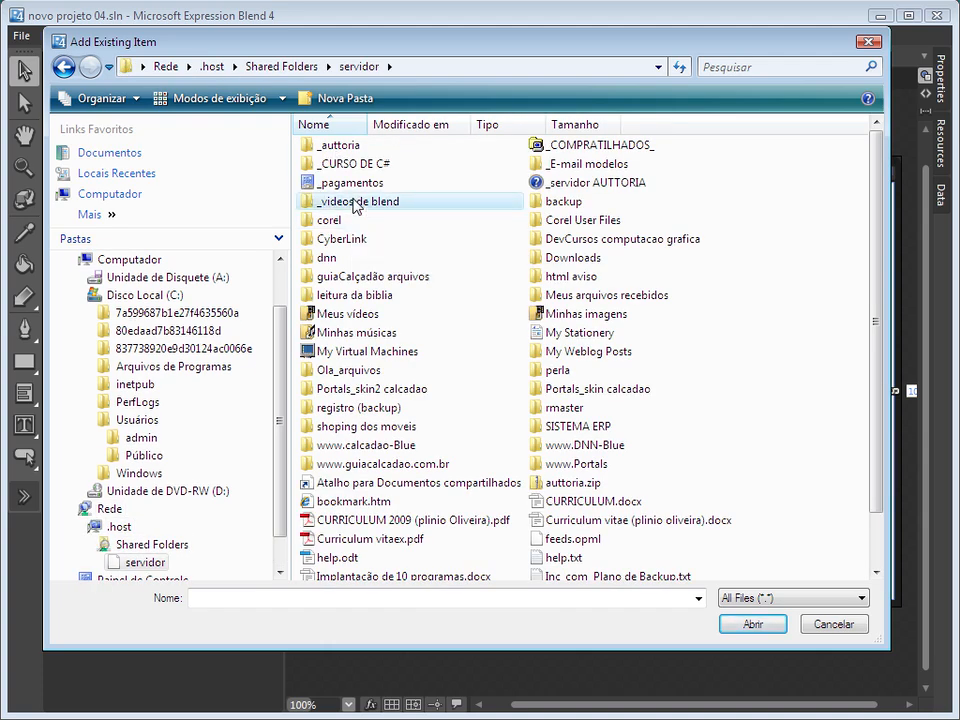
# Add the images objetos_1.png through objetos_7.png from _videos de blend\objetos to the project.
pyautogui.doubleClick(355, 204)
pyautogui.doubleClick(352, 185)
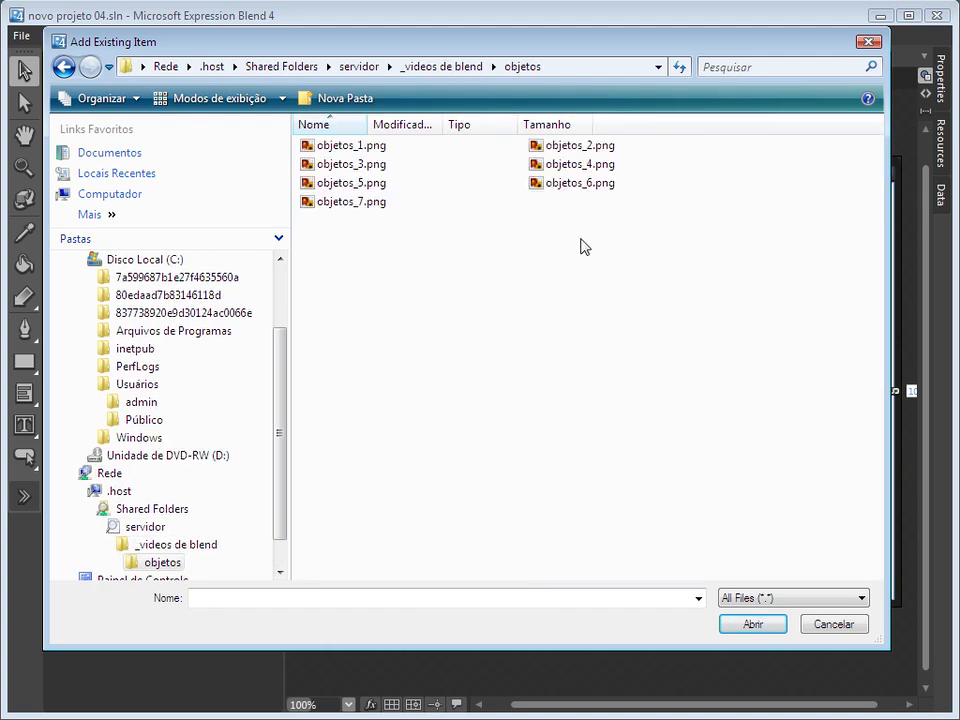
pyautogui.moveTo(690, 236); pyautogui.dragTo(302, 150)
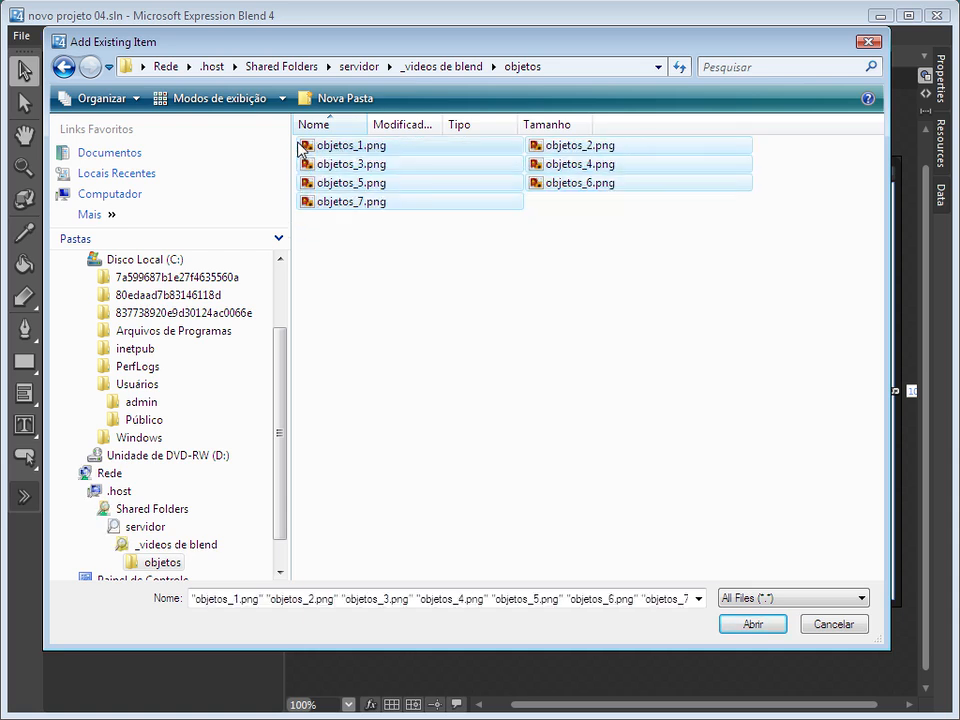
pyautogui.click(757, 622)
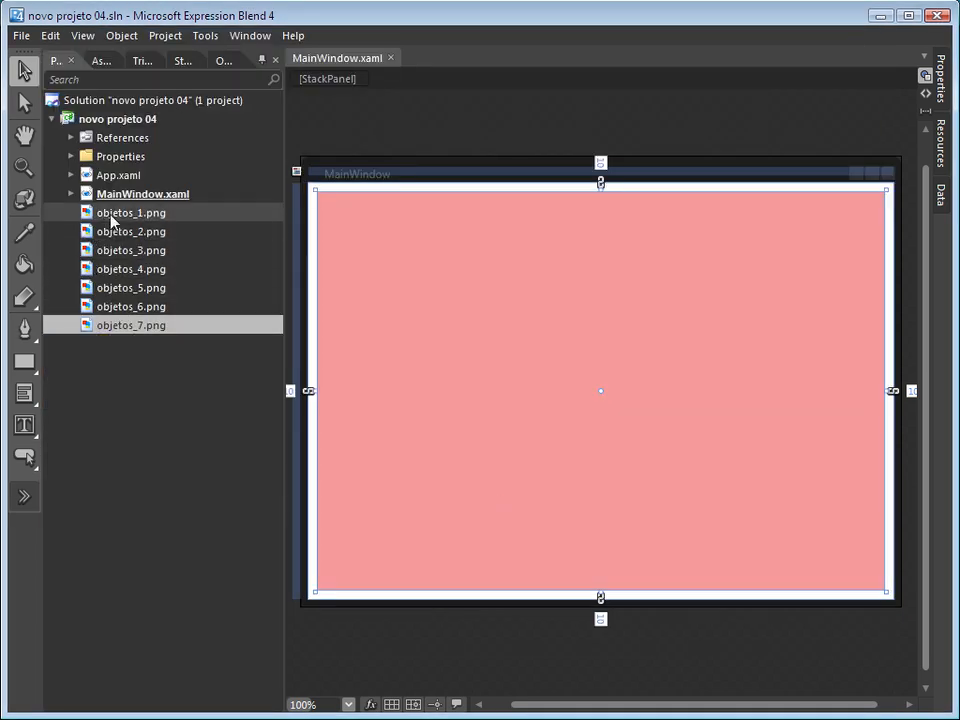
# Place all seven images, objetos_1.png to objetos_7.png, together inside the pink StackPanel.
pyautogui.click(114, 220)
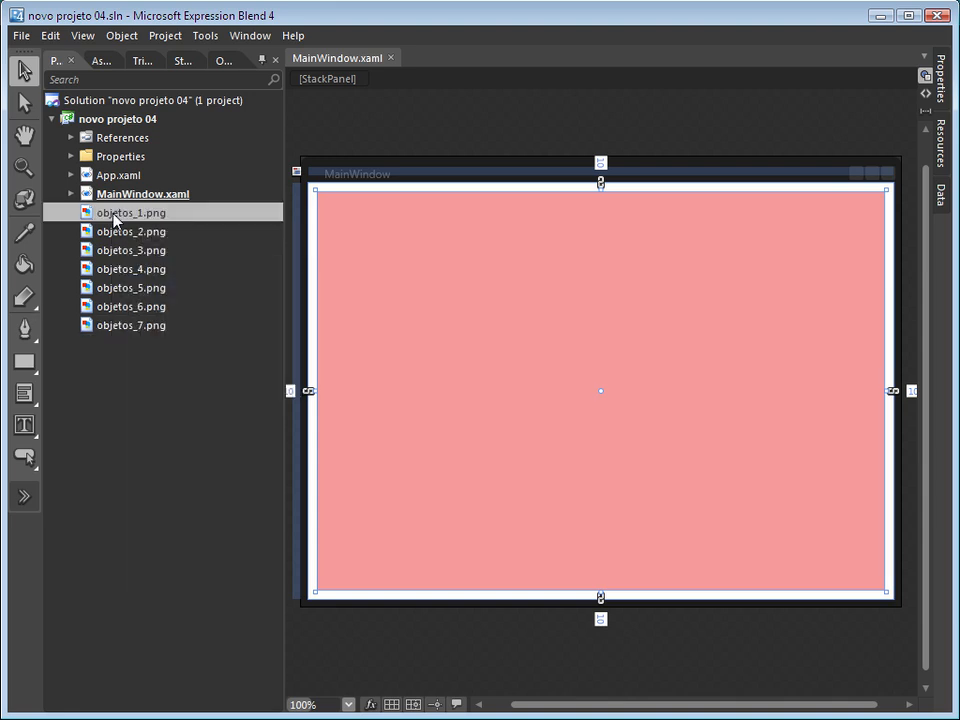
pyautogui.keyDown('ctrl'); pyautogui.click(116, 231); pyautogui.keyUp('ctrl')
pyautogui.keyDown('ctrl'); pyautogui.click(120, 272); pyautogui.keyUp('ctrl')
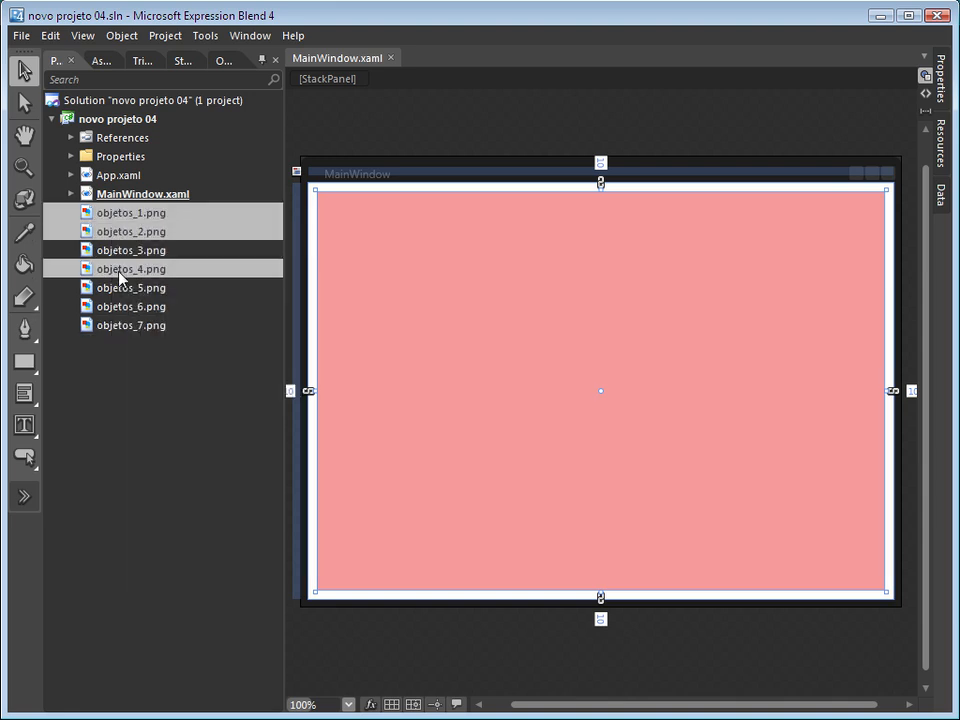
pyautogui.keyDown('ctrl'); pyautogui.click(118, 252); pyautogui.keyUp('ctrl')
pyautogui.keyDown('ctrl'); pyautogui.click(118, 286); pyautogui.keyUp('ctrl')
pyautogui.keyDown('ctrl'); pyautogui.click(121, 306); pyautogui.keyUp('ctrl')
pyautogui.keyDown('ctrl'); pyautogui.click(121, 326); pyautogui.keyUp('ctrl')
pyautogui.moveTo(124, 249); pyautogui.dragTo(429, 328)
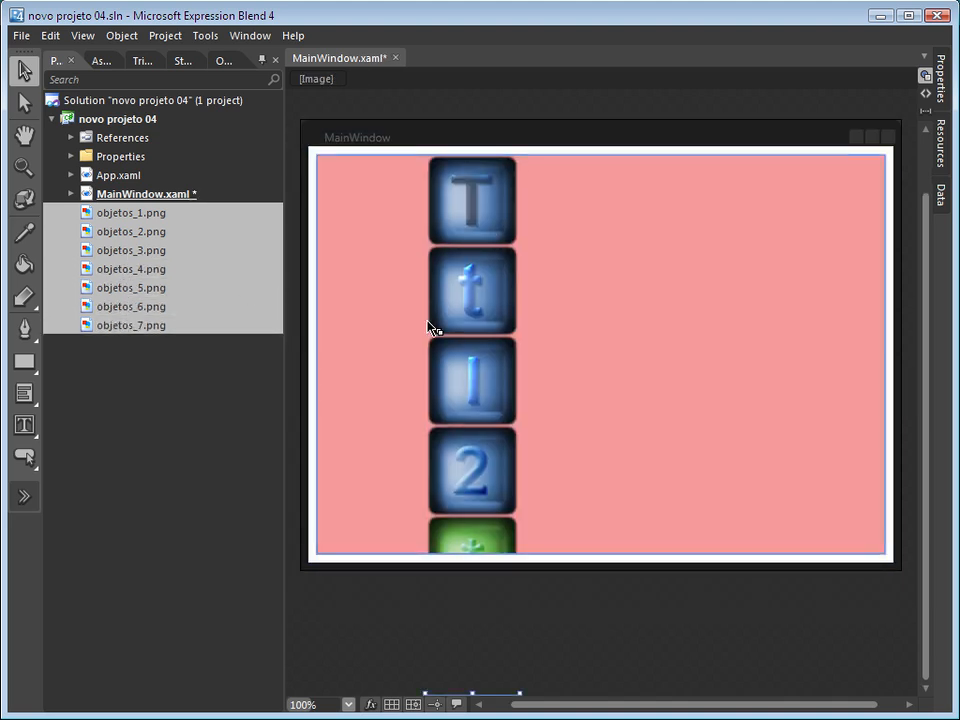
pyautogui.click(463, 203)
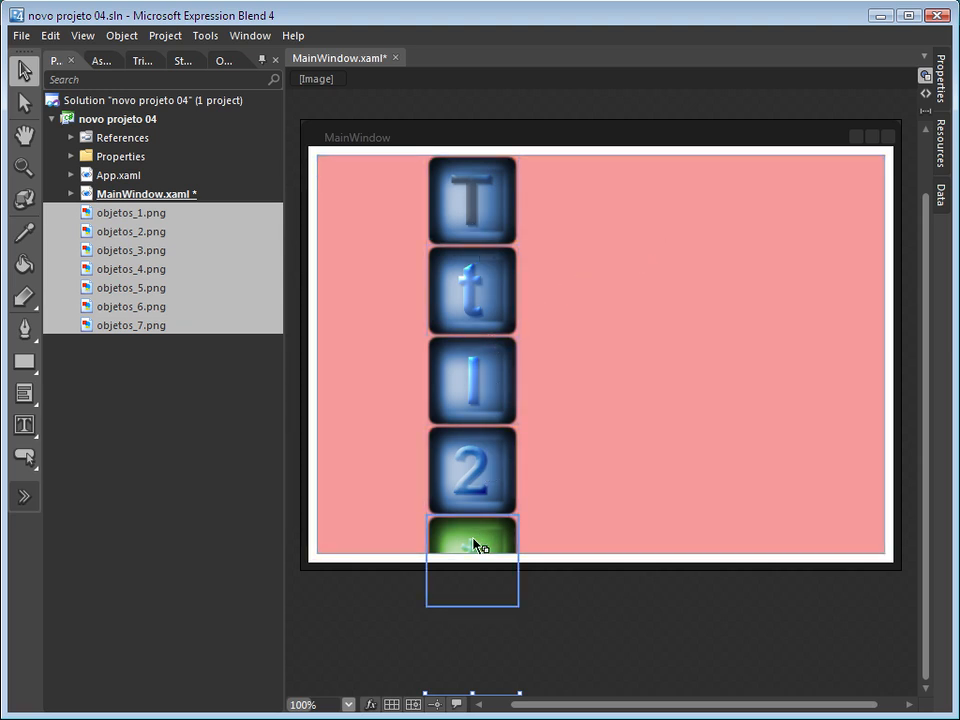
# Find the StackPanel's Orientation property and set it to Horizontal.
pyautogui.click(750, 296)
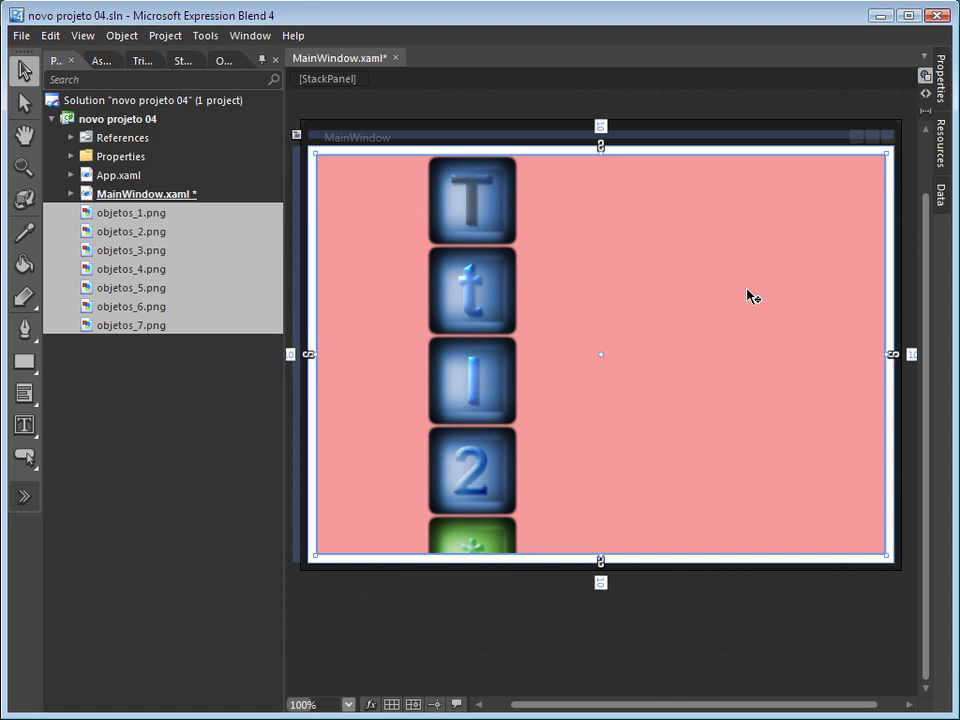
pyautogui.click(942, 97)
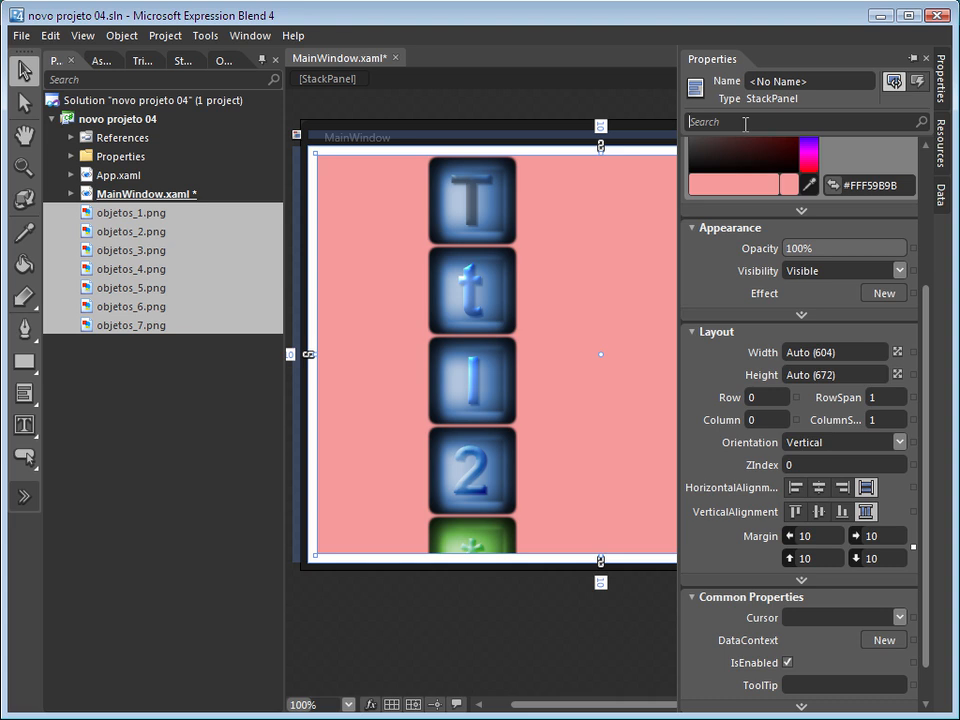
pyautogui.write('ori')
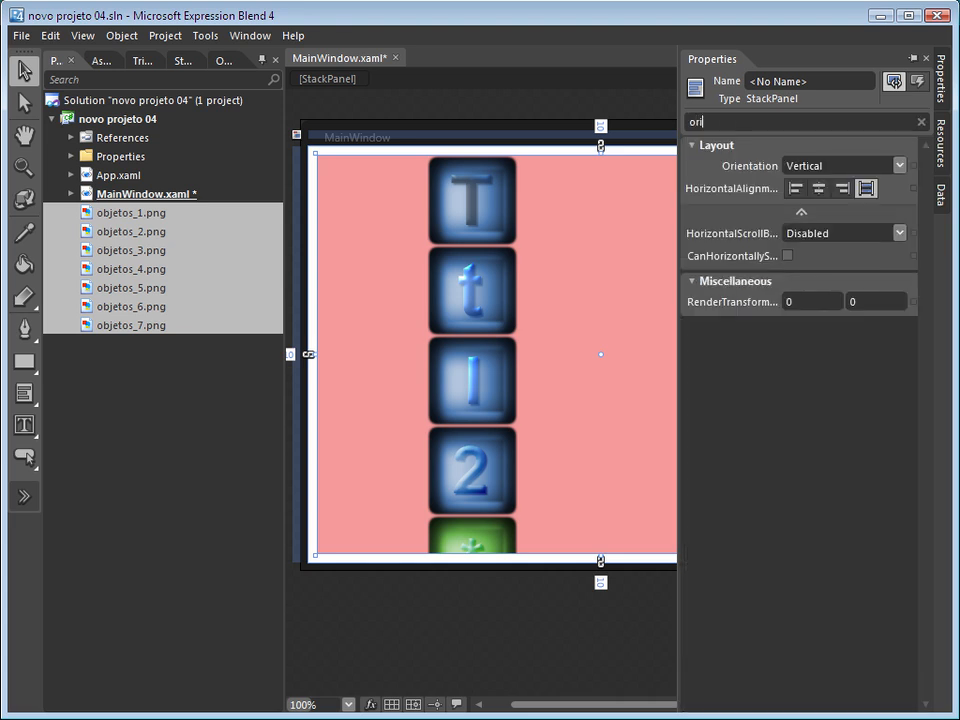
pyautogui.write('et')
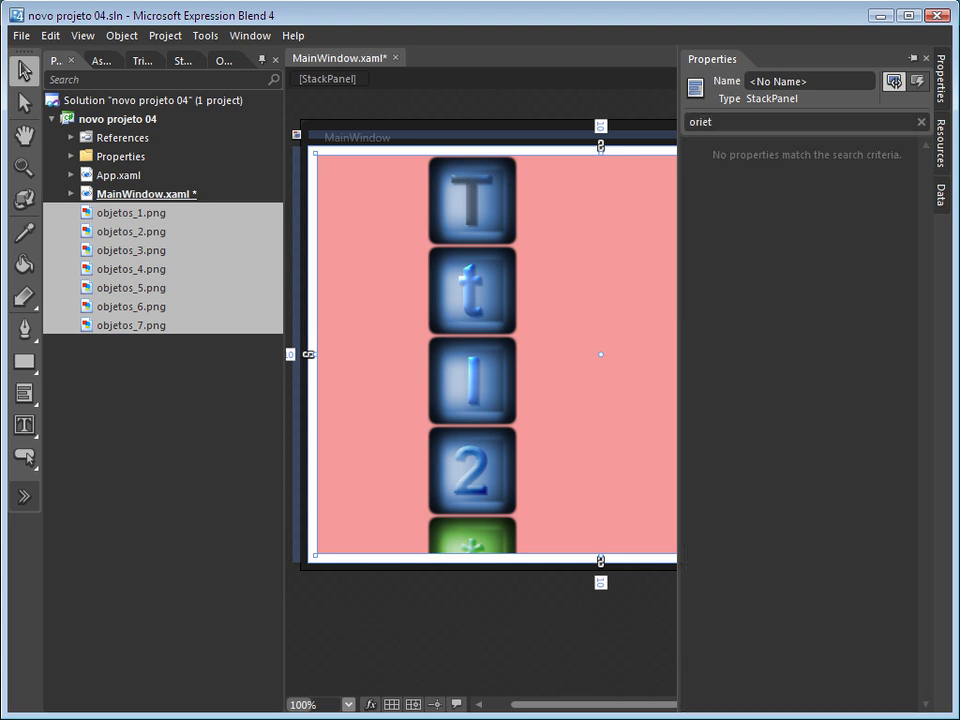
pyautogui.press('BackSpace')
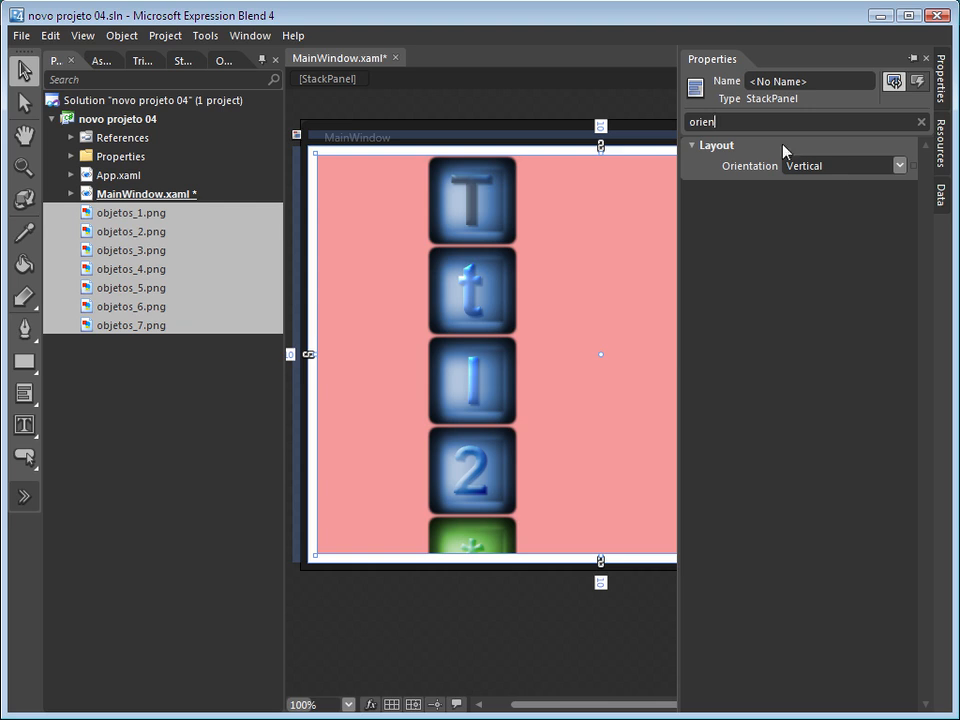
pyautogui.click(823, 167)
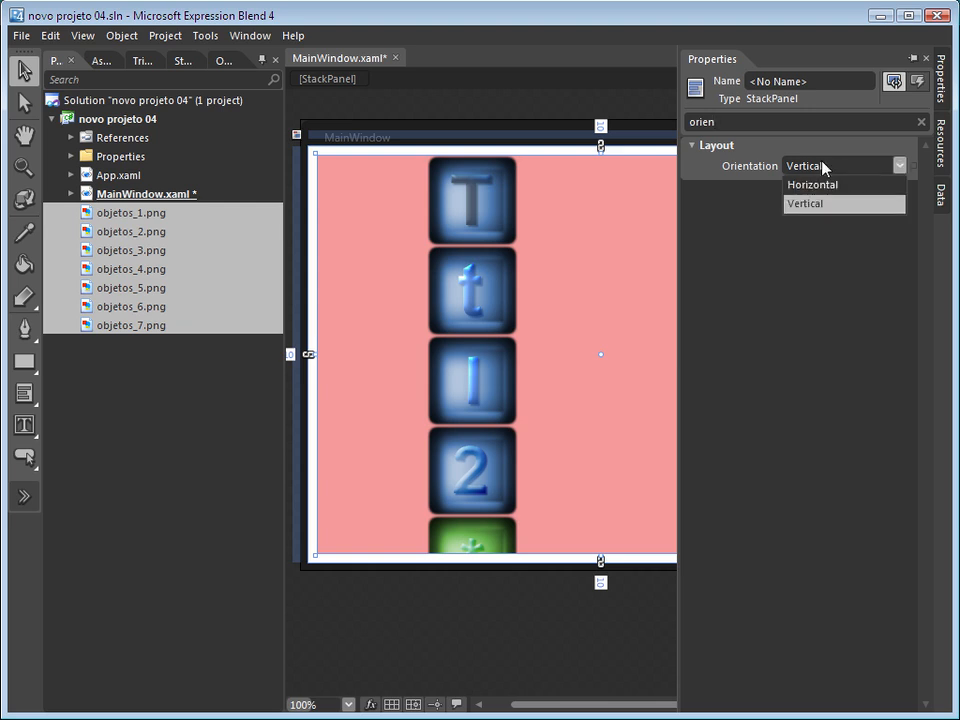
pyautogui.click(826, 186)
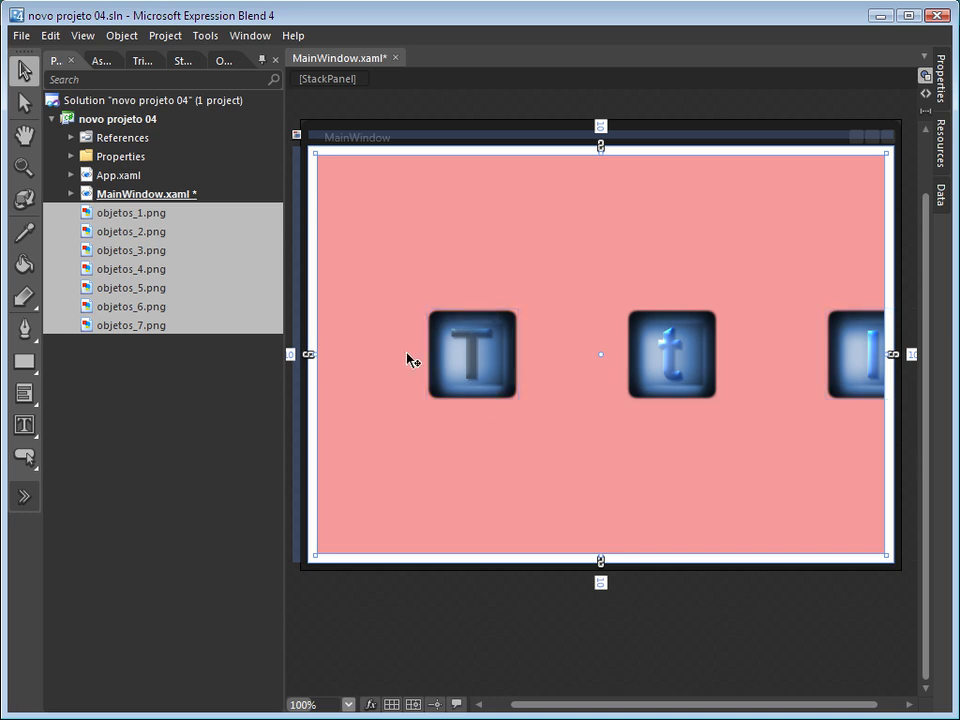
# Set the left margin of the first image, the blue T key, to 0.
pyautogui.click(443, 385)
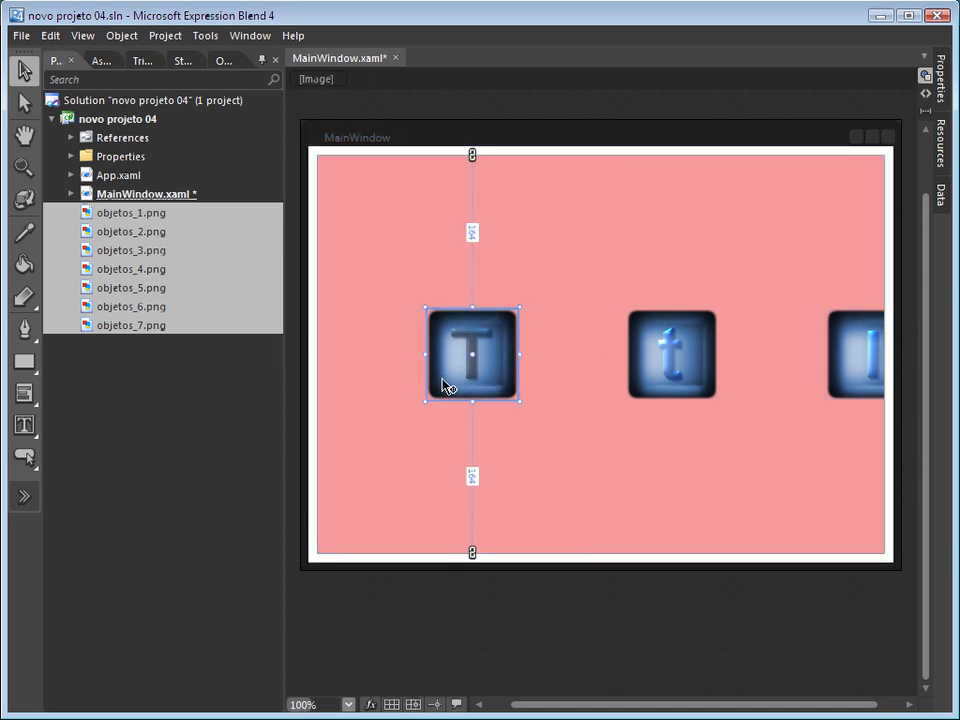
pyautogui.click(941, 84)
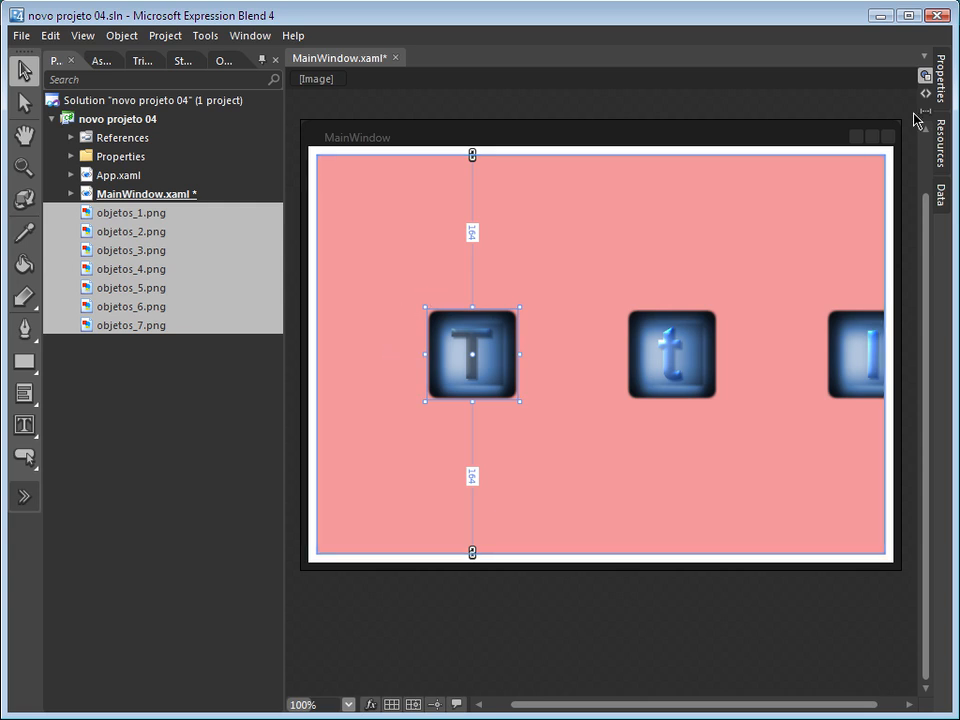
pyautogui.click(941, 84)
pyautogui.click(828, 325)
pyautogui.write('0')
pyautogui.press('Return')
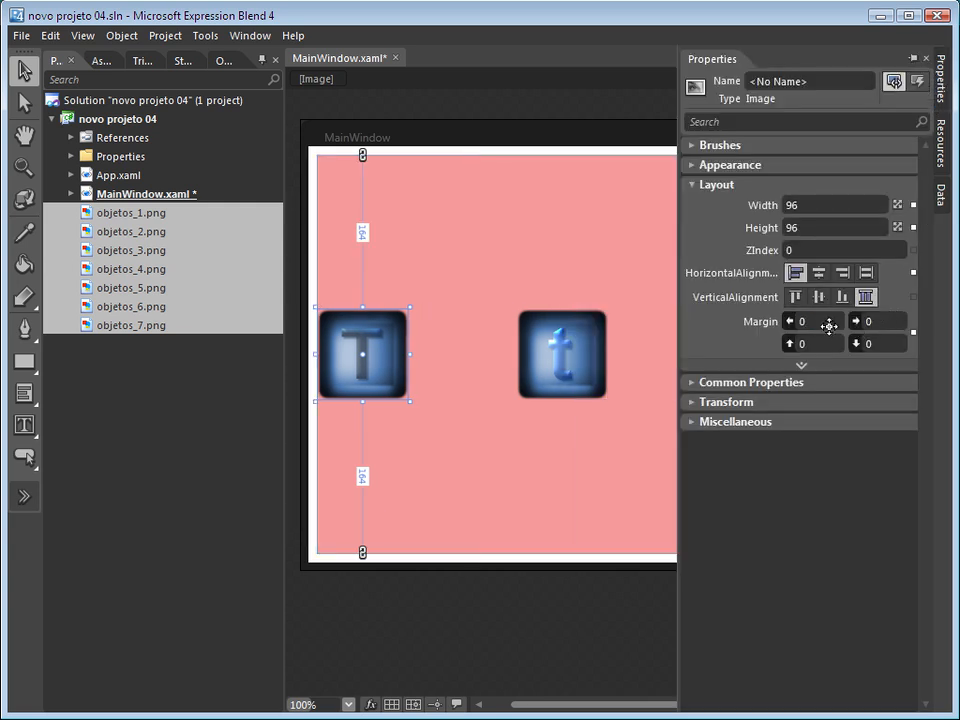
# Set the left margin of the second image, the blue lowercase t key, to 0.
pyautogui.click(555, 377)
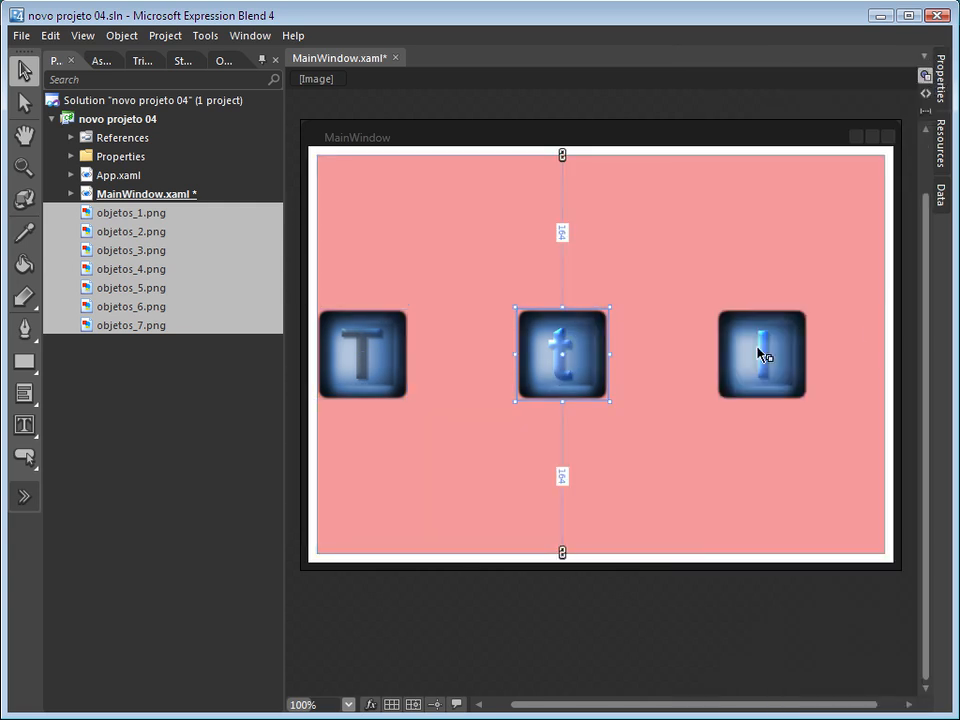
pyautogui.click(944, 84)
pyautogui.click(821, 324)
pyautogui.write('0')
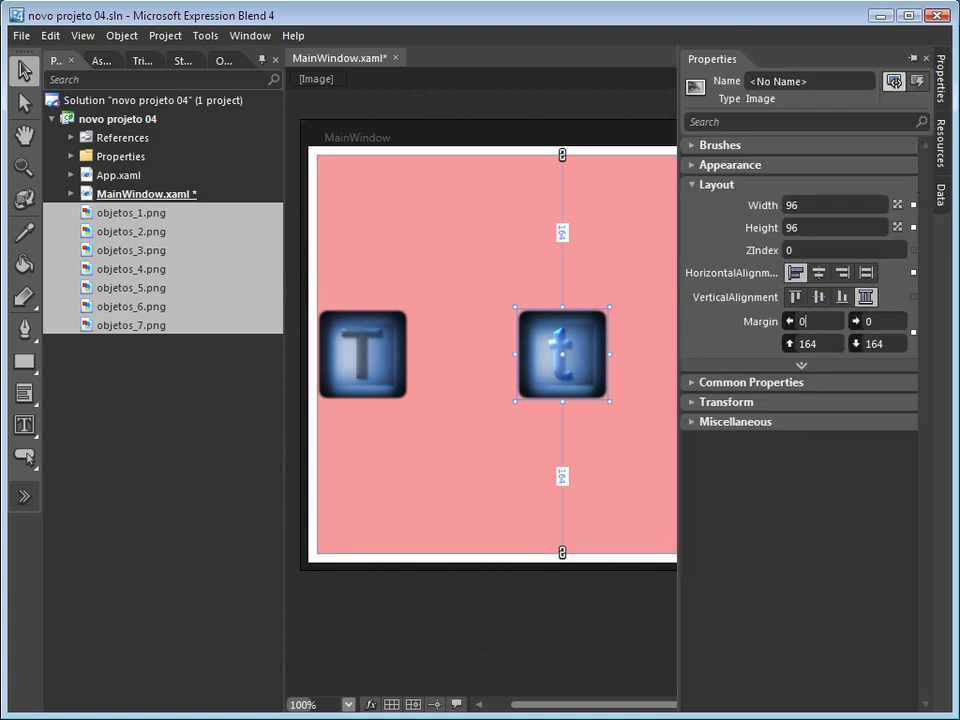
pyautogui.press('Return')
# Keep the object properties permanently displayed and set the left margin of the third image to 0.
pyautogui.click(645, 382)
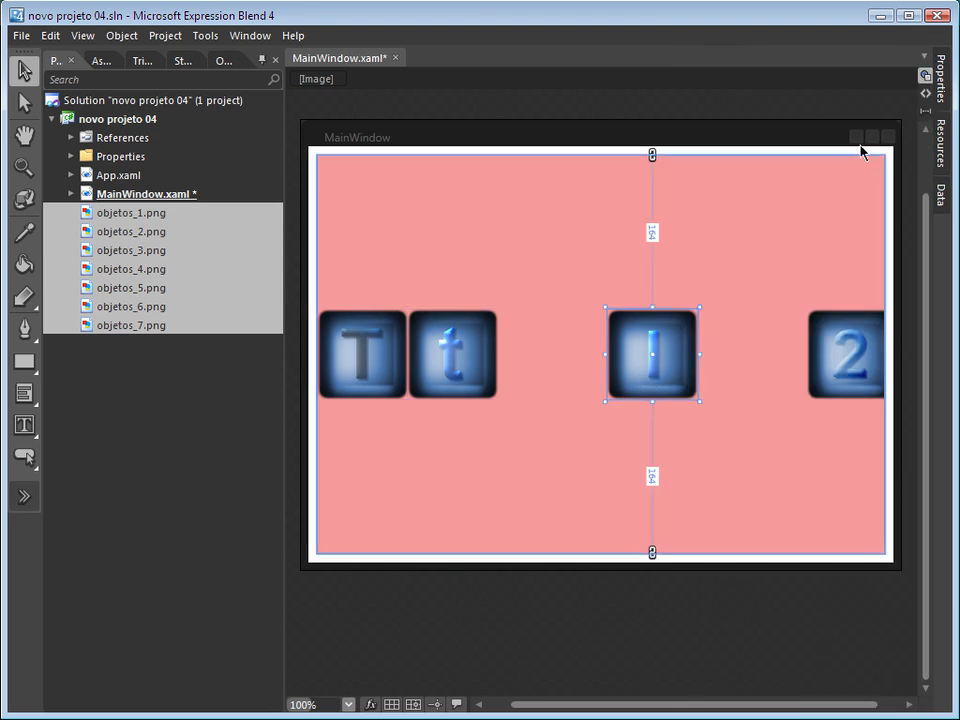
pyautogui.click(940, 84)
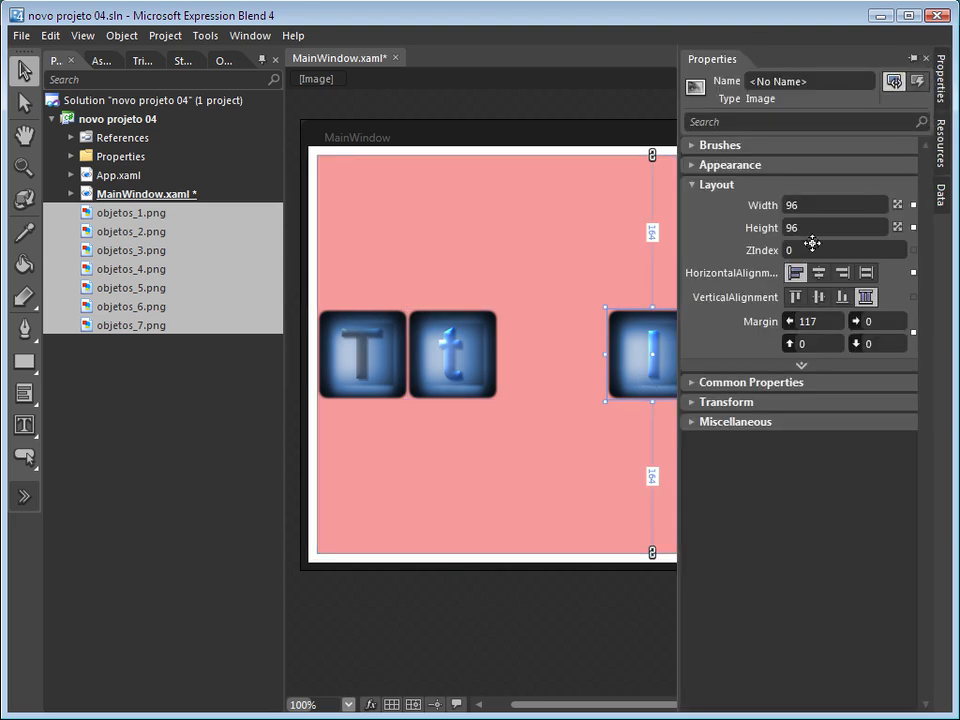
pyautogui.click(913, 59)
pyautogui.click(834, 324)
pyautogui.write('0')
pyautogui.press('Return')
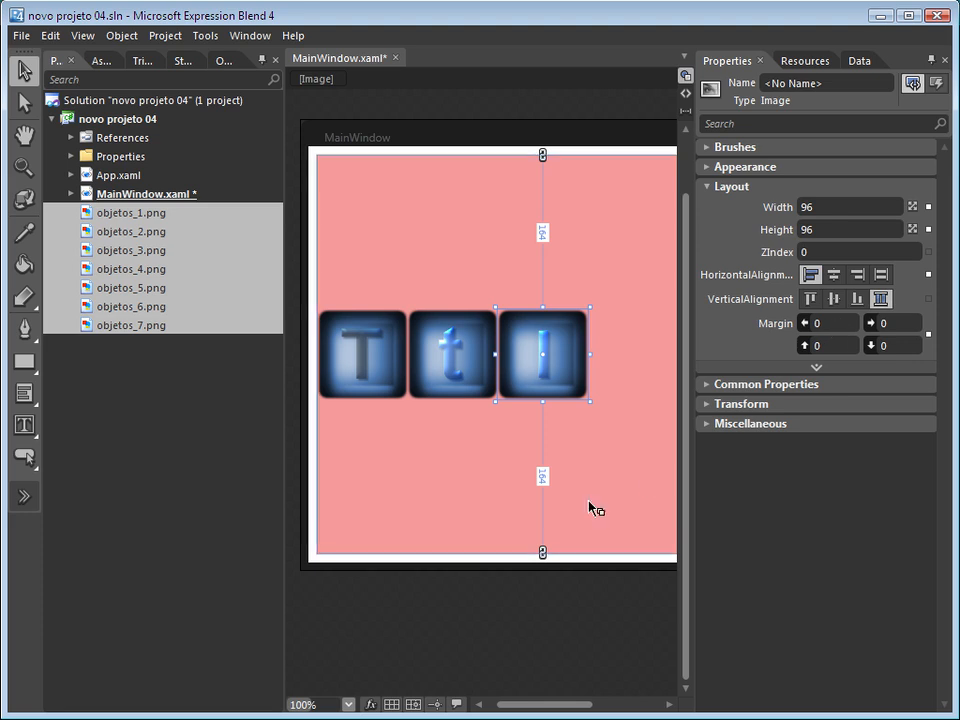
# Set the left margin of the fourth image, the blue 2 key, to 0.
pyautogui.moveTo(530, 708); pyautogui.dragTo(580, 706)
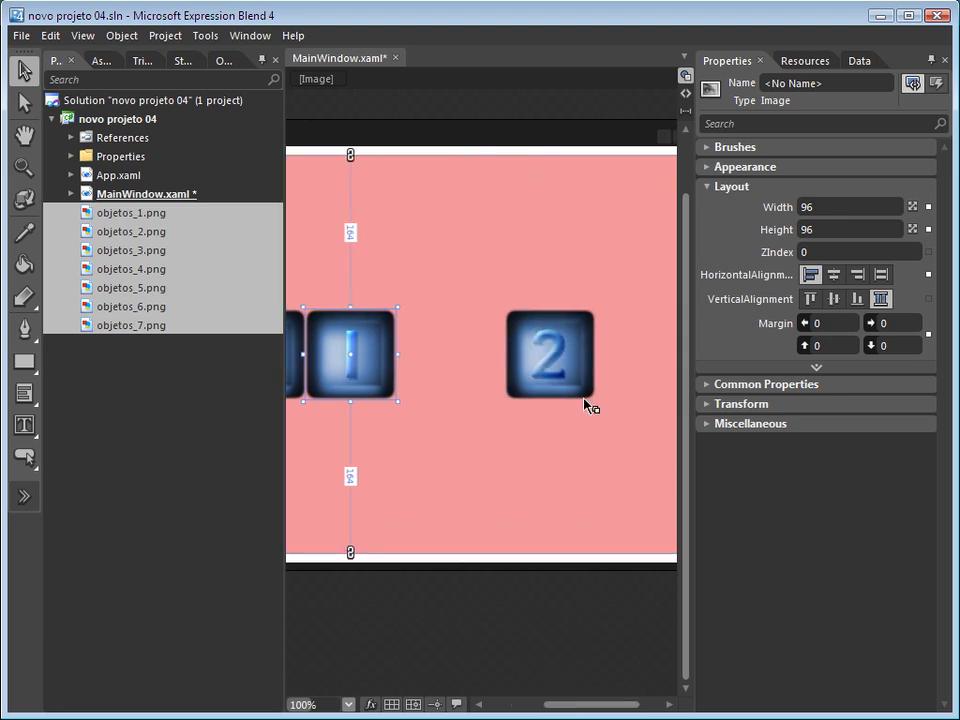
pyautogui.click(586, 396)
pyautogui.click(829, 326)
pyautogui.write('0')
pyautogui.press('Return')
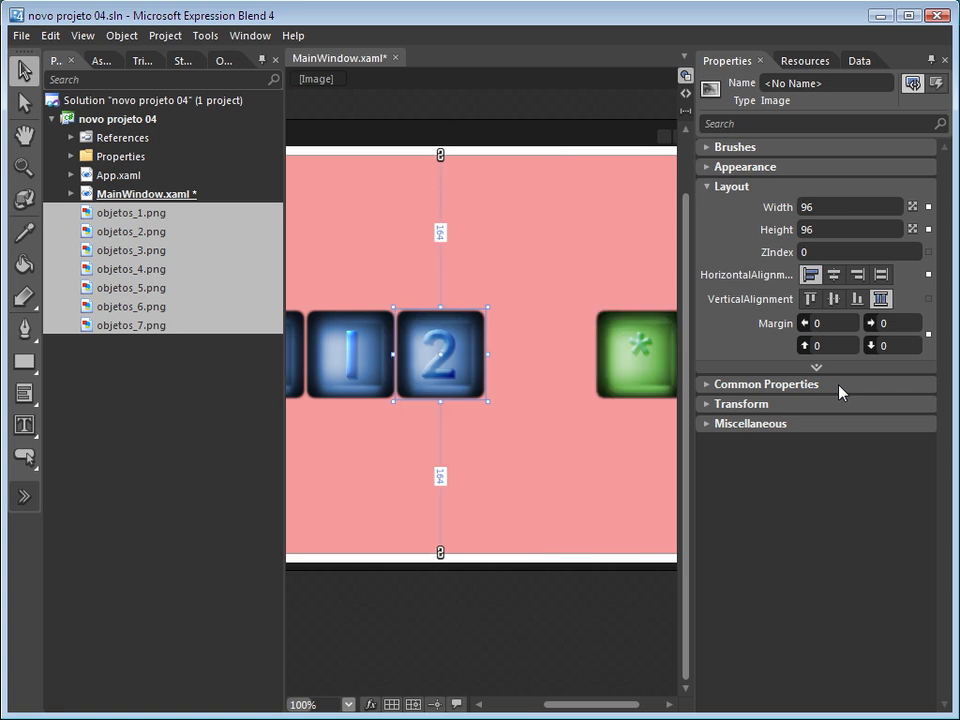
# Set the left margin of the green asterisk image to 0.
pyautogui.click(632, 382)
pyautogui.click(827, 324)
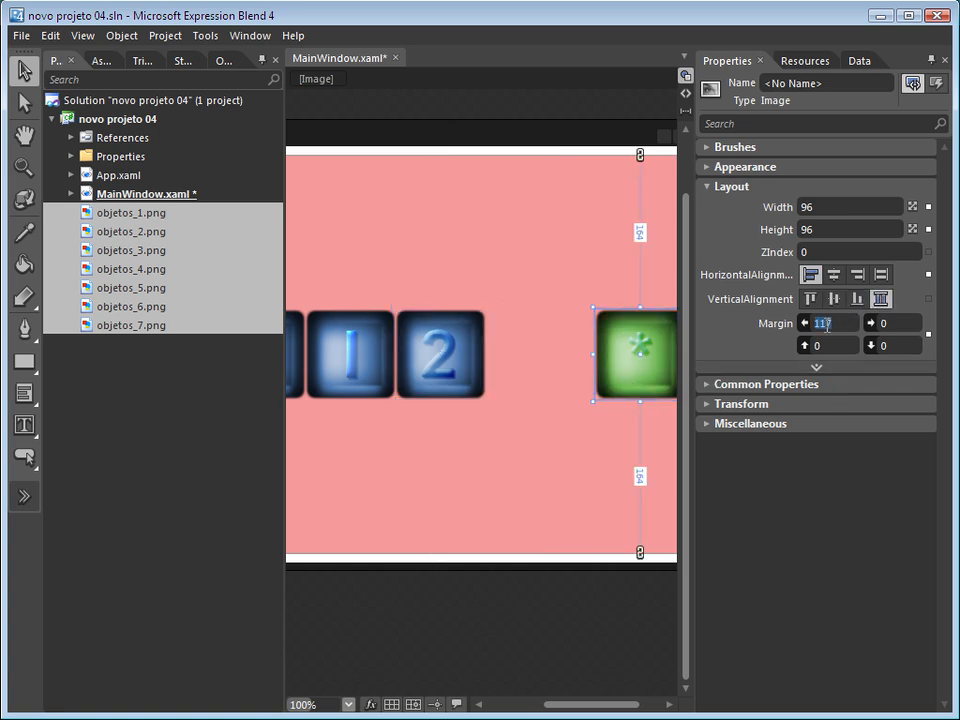
pyautogui.write('0')
pyautogui.press('Return')
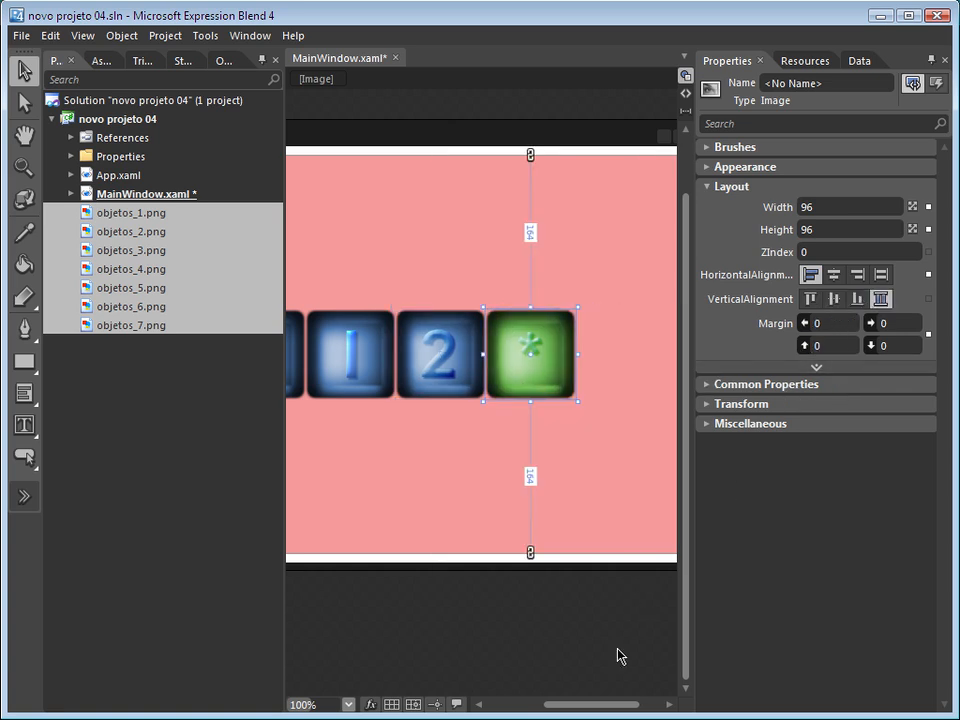
# Set the left margin of the brown @ image to 0 and collapse the project file list to enlarge the design area.
pyautogui.moveTo(606, 705); pyautogui.dragTo(653, 703)
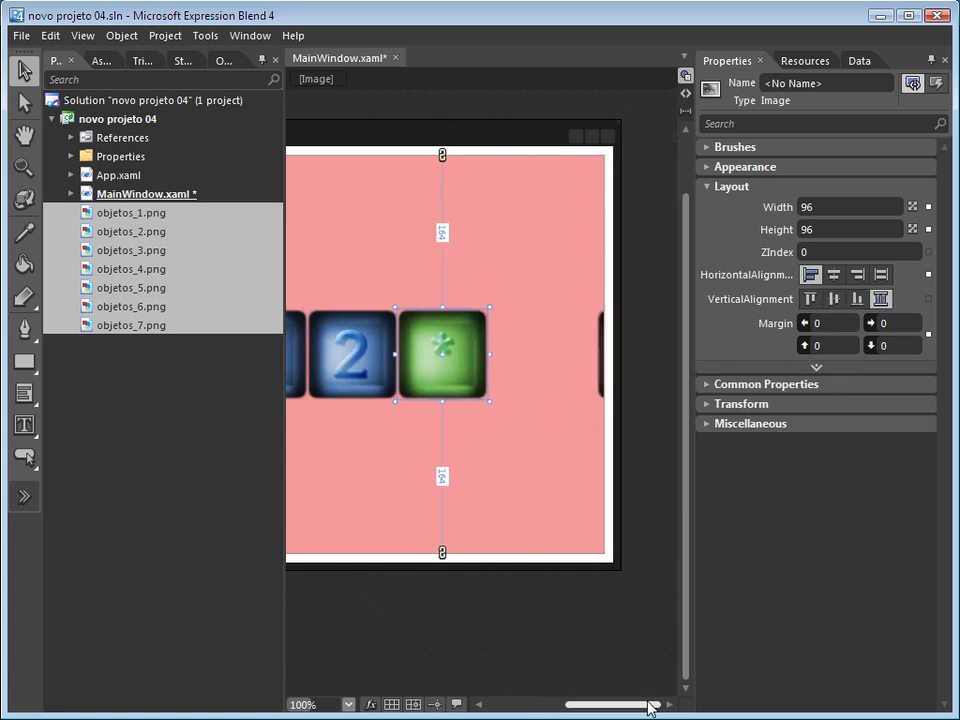
pyautogui.click(615, 364)
pyautogui.click(821, 324)
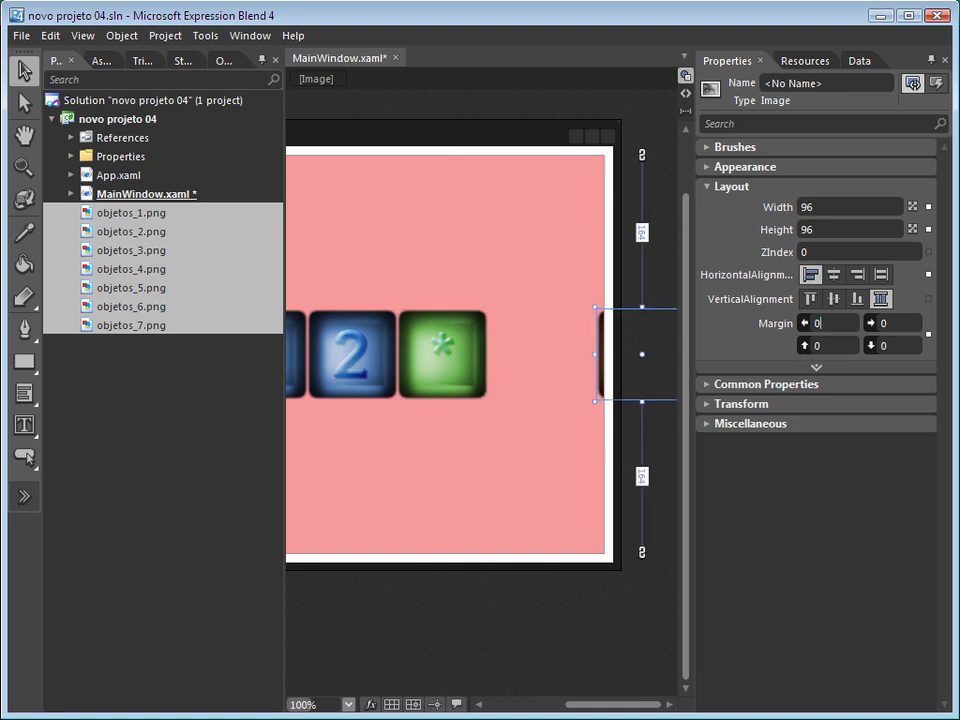
pyautogui.write('0')
pyautogui.press('Return')
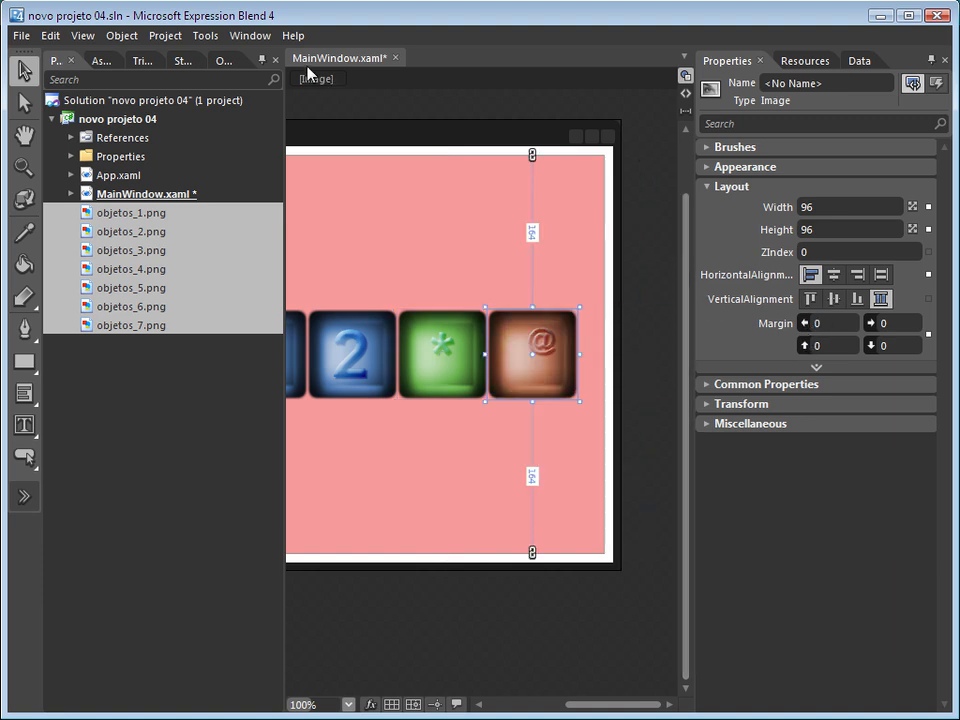
pyautogui.click(263, 61)
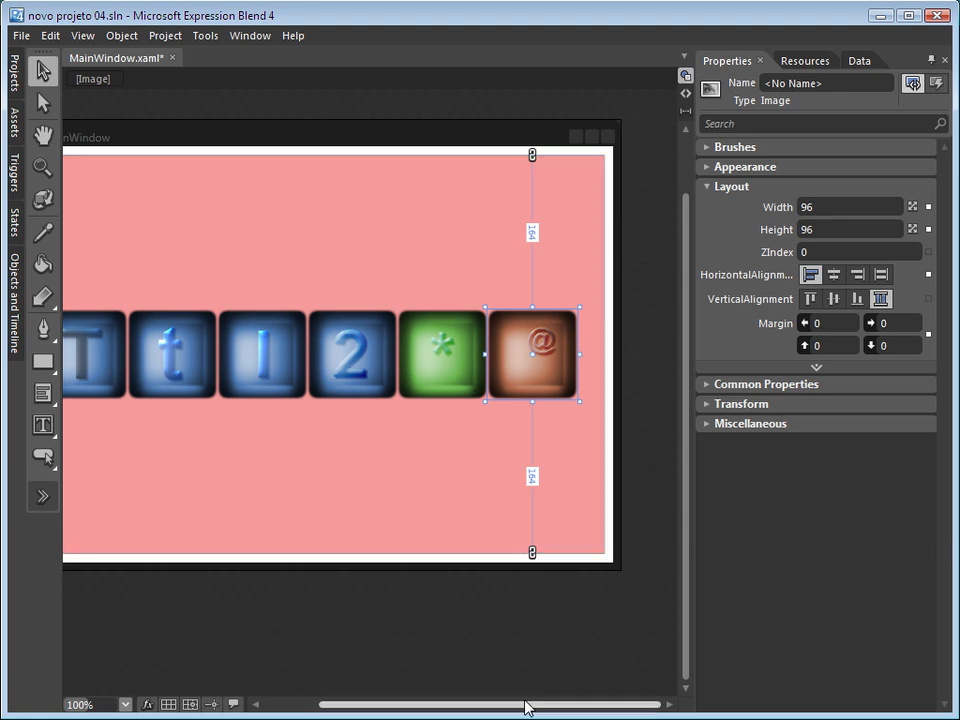
pyautogui.moveTo(510, 707); pyautogui.dragTo(477, 710)
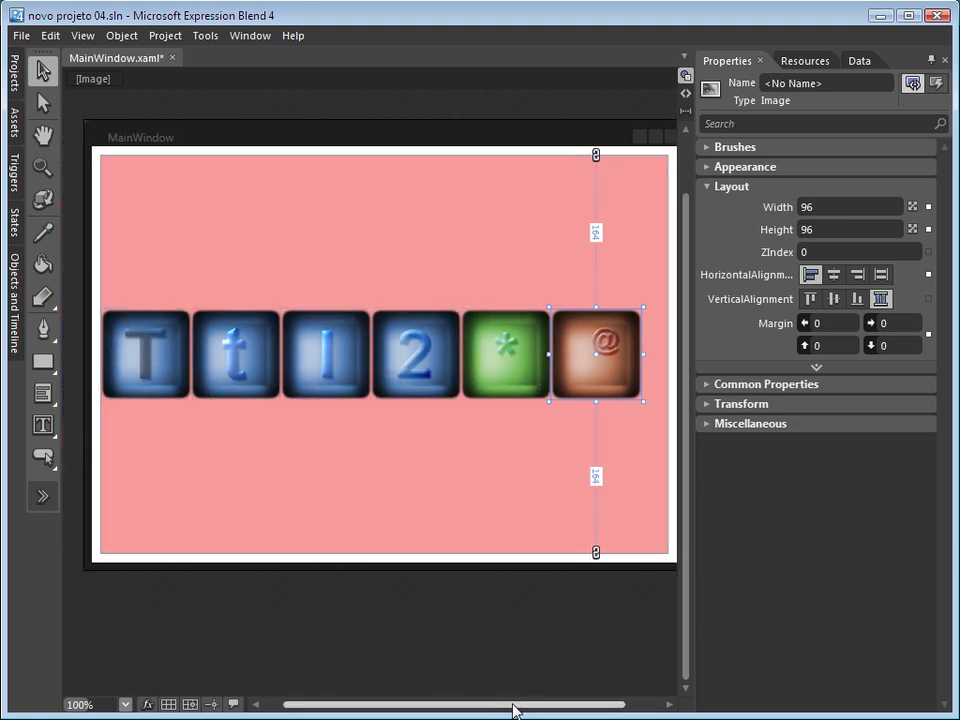
# Find the seventh image, objetos_7, in the object hierarchy and set its left margin to 0.
pyautogui.moveTo(17, 70)
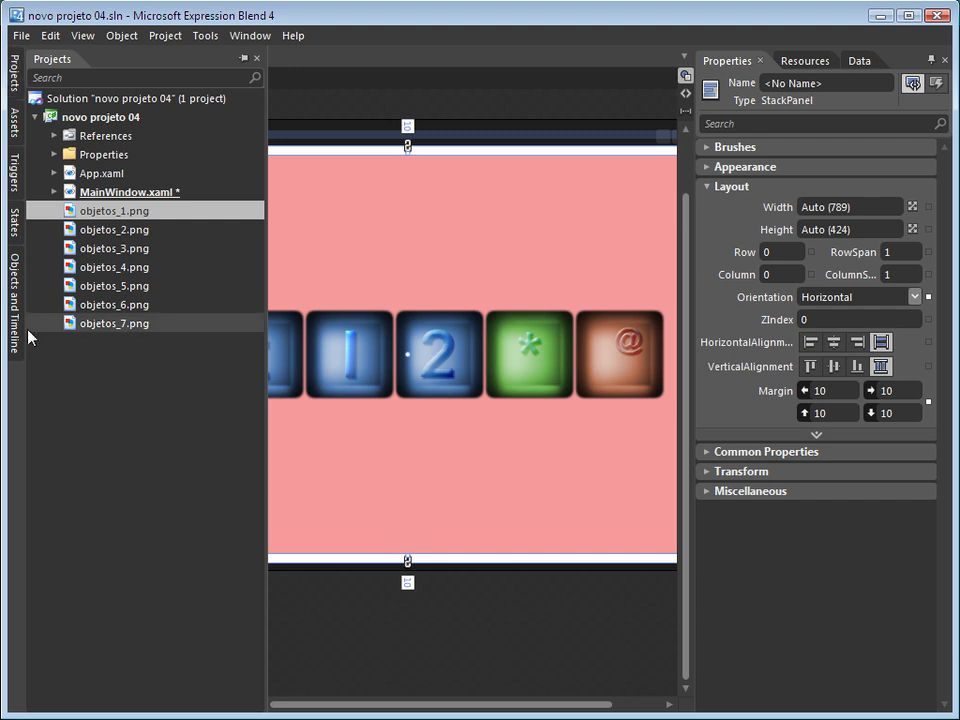
pyautogui.moveTo(17, 321)
pyautogui.click(168, 320)
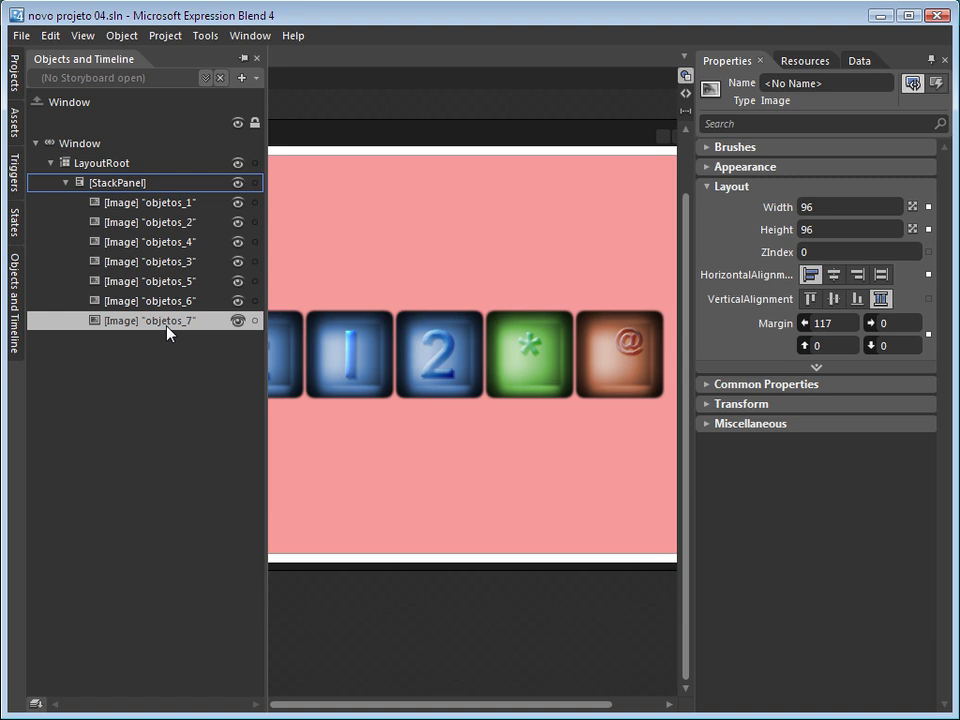
pyautogui.click(160, 202)
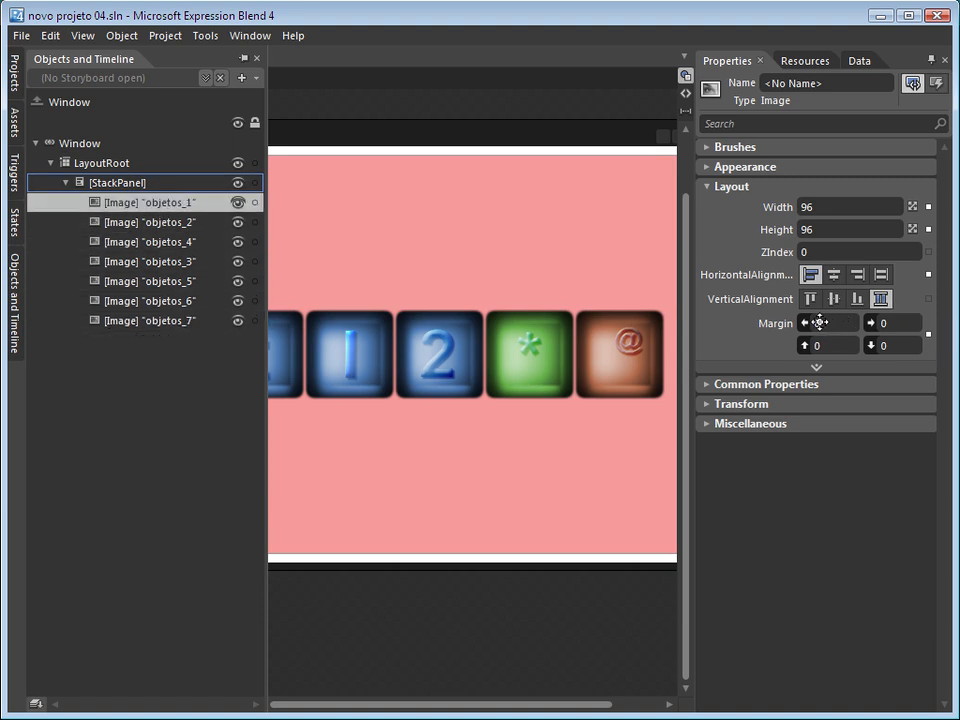
pyautogui.click(145, 223)
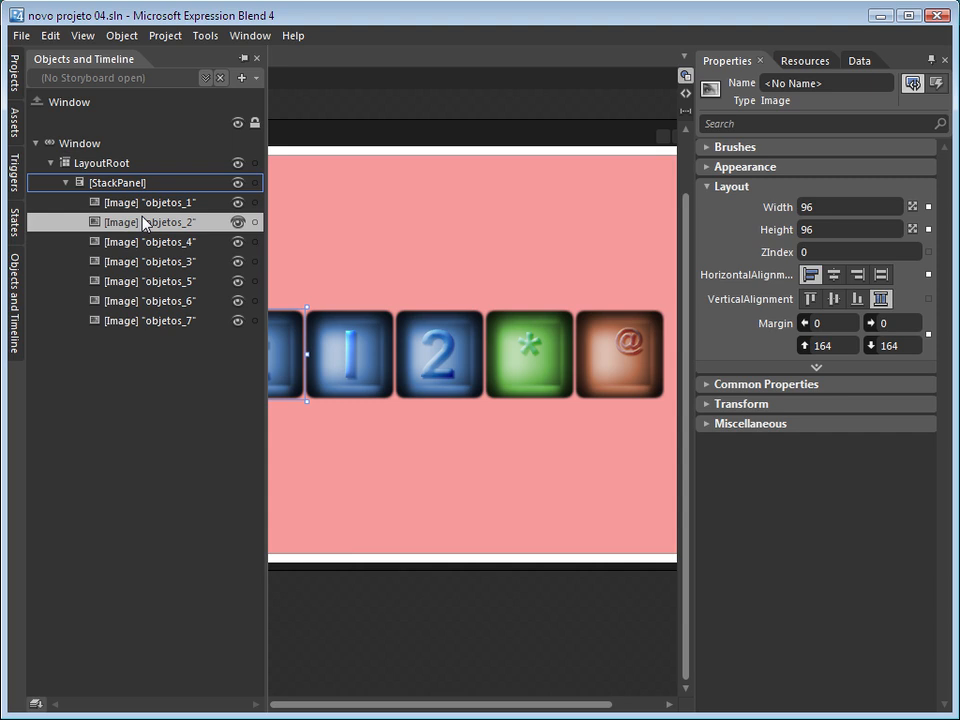
pyautogui.click(146, 242)
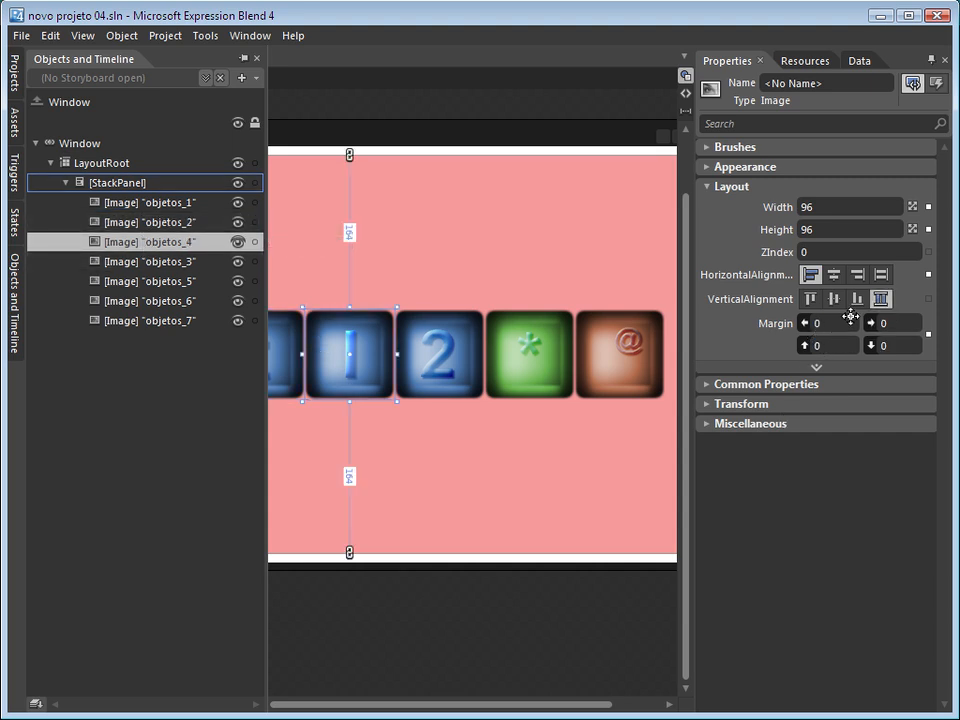
pyautogui.click(162, 321)
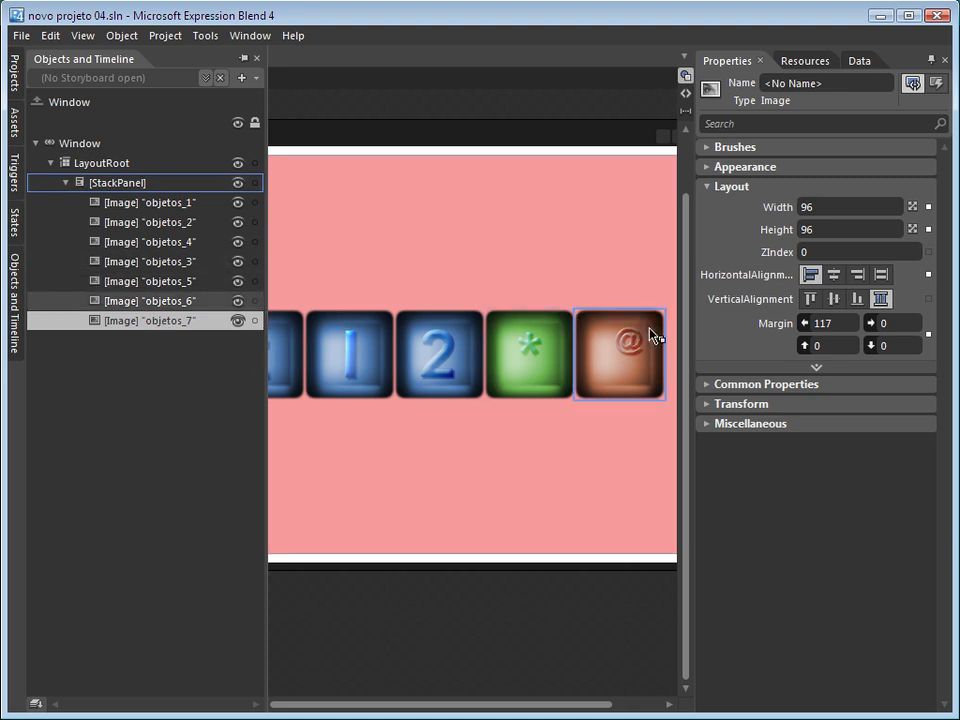
pyautogui.click(821, 323)
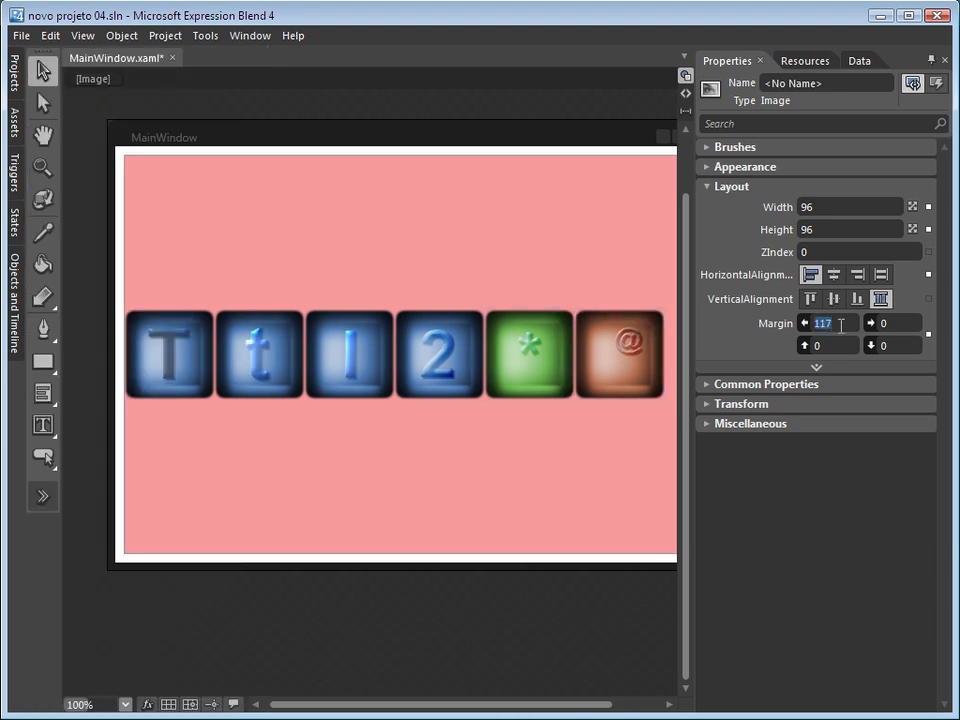
pyautogui.write('0')
pyautogui.press('Return')
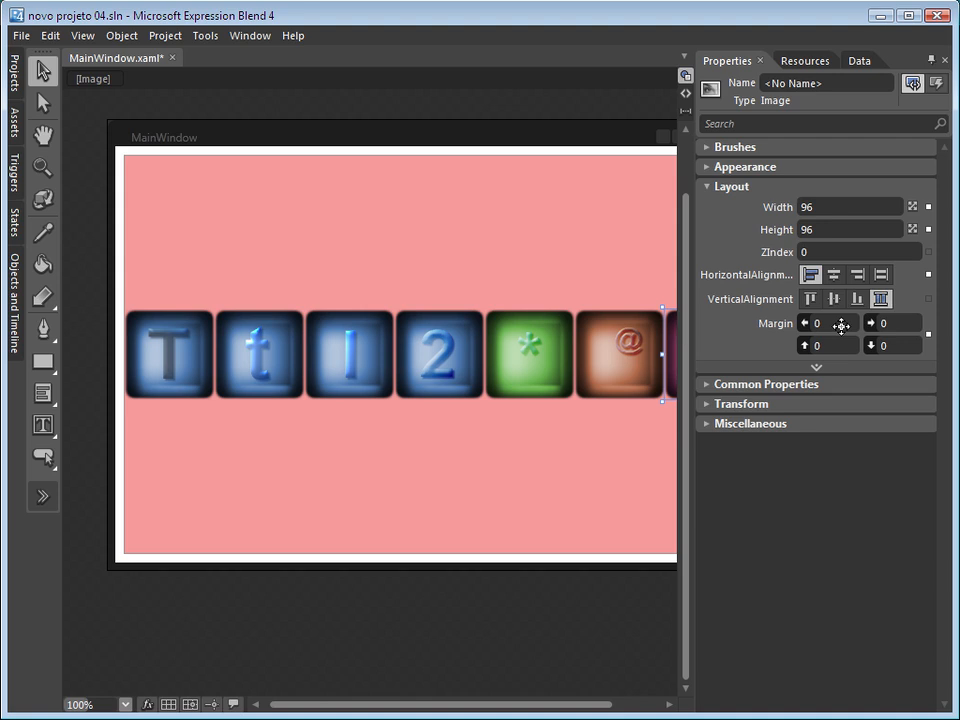
# Collapse the object properties and shrink the StackPanel from its lower-right corner to margins of about 101 right and 89 bottom.
pyautogui.moveTo(573, 708)
pyautogui.mouseDown()
pyautogui.moveTo(690, 708)
pyautogui.moveTo(566, 716)
pyautogui.mouseUp()
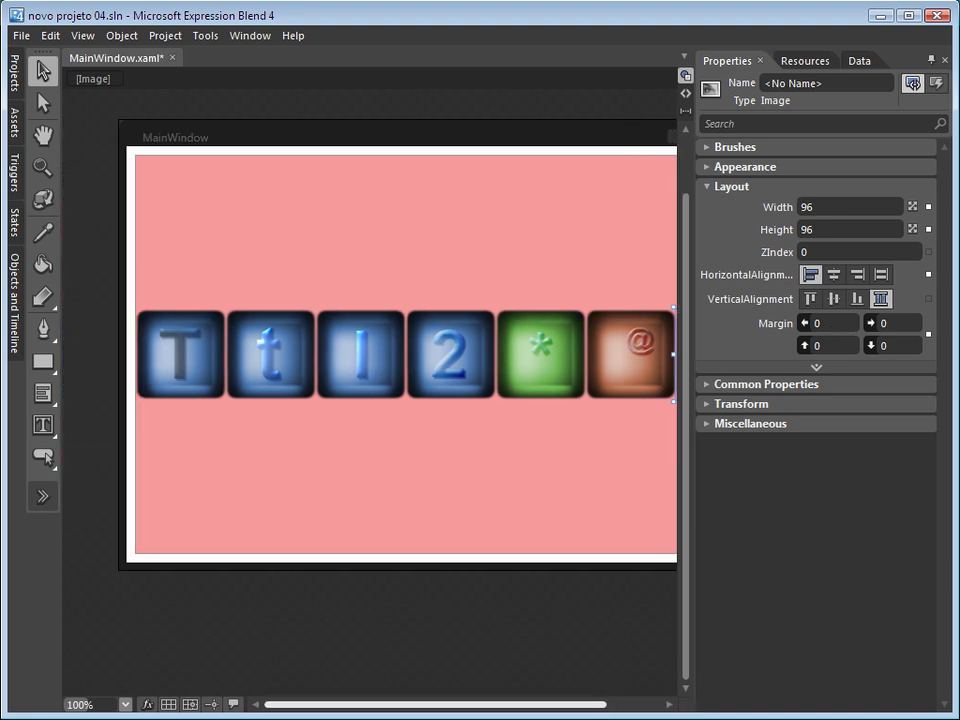
pyautogui.click(930, 60)
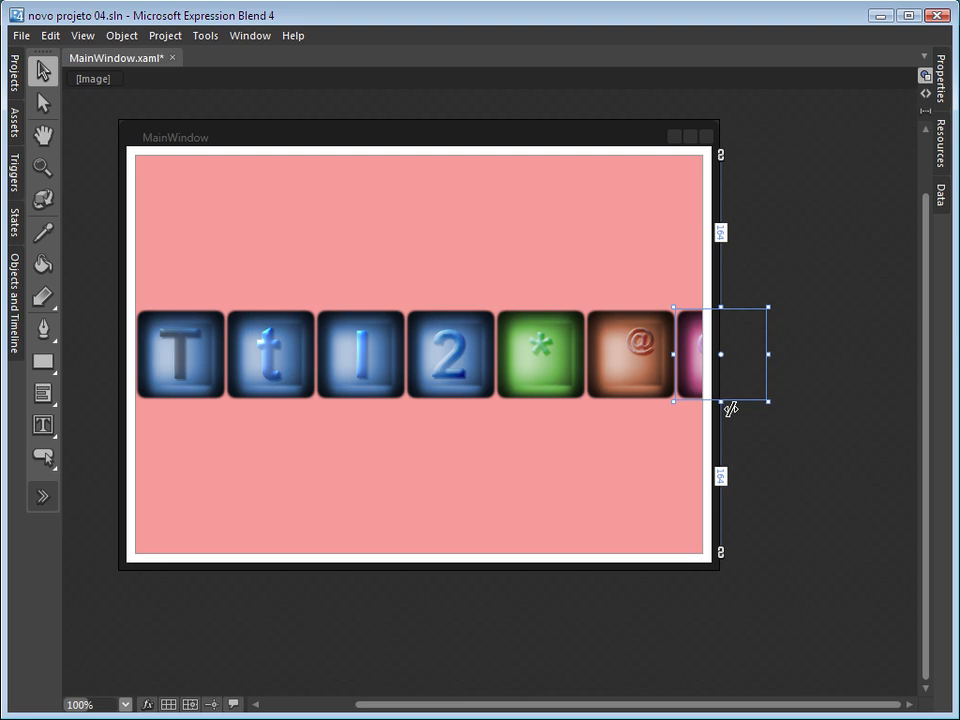
pyautogui.click(42, 135)
pyautogui.moveTo(307, 228); pyautogui.dragTo(369, 242)
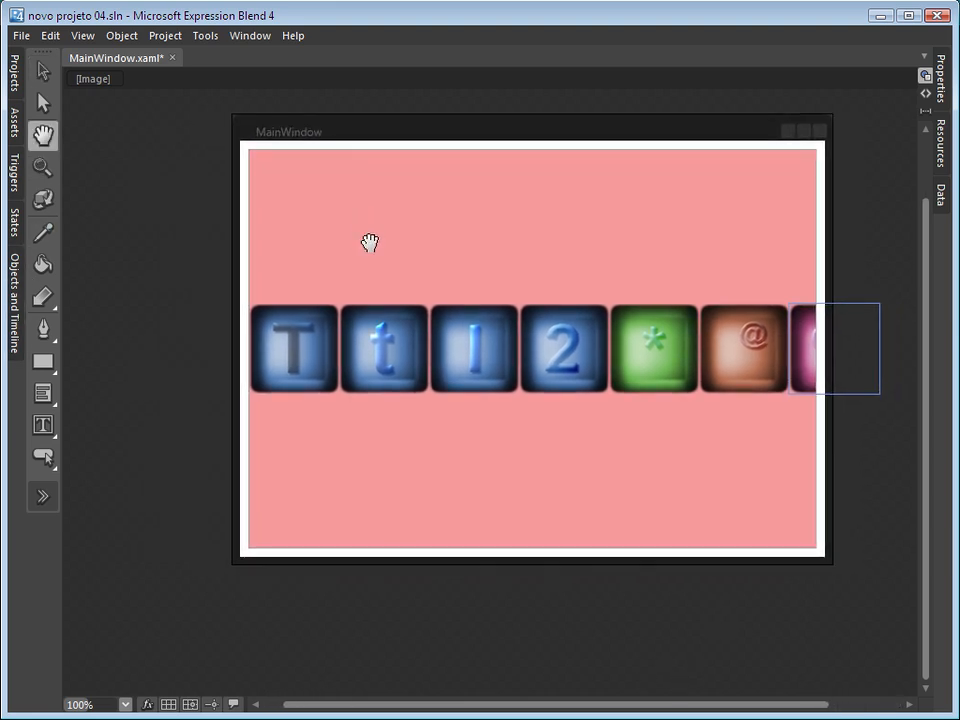
pyautogui.click(43, 70)
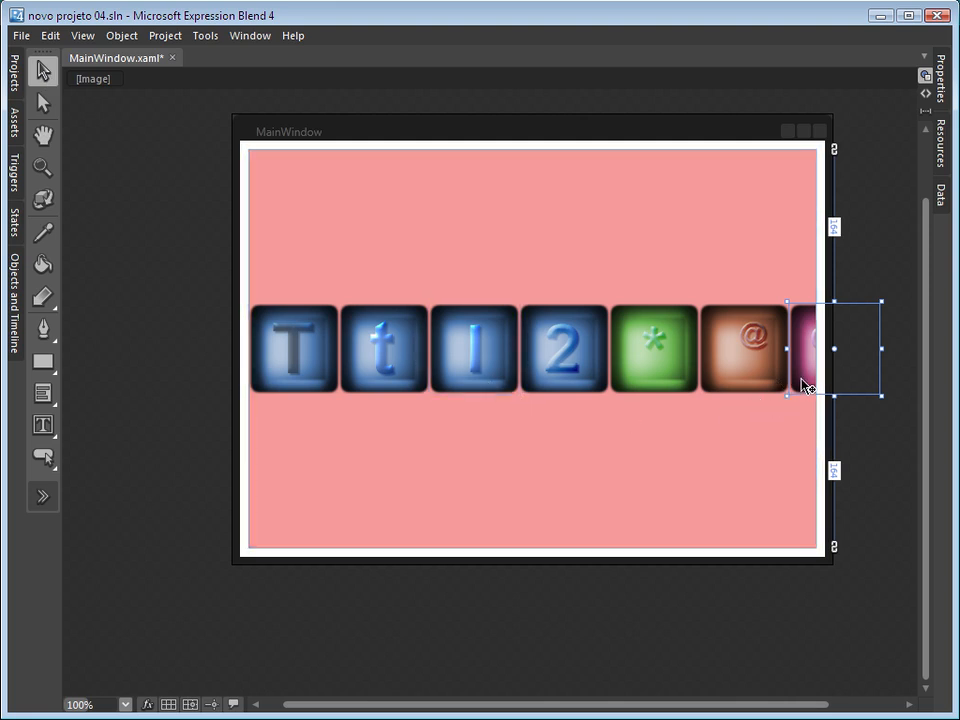
pyautogui.click(782, 514)
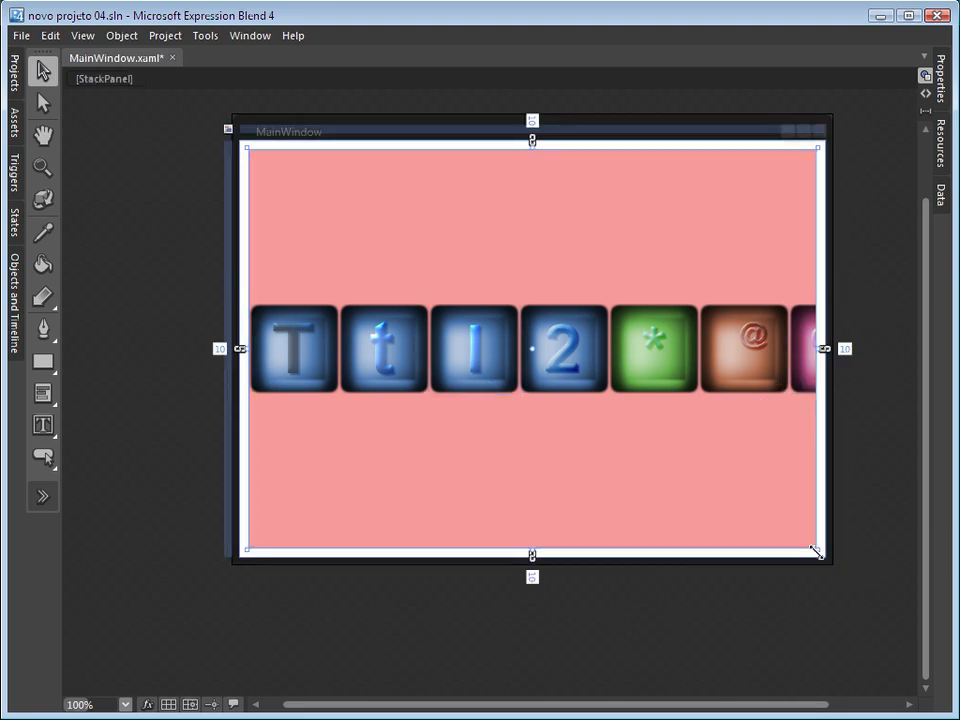
pyautogui.moveTo(816, 551); pyautogui.dragTo(732, 475)
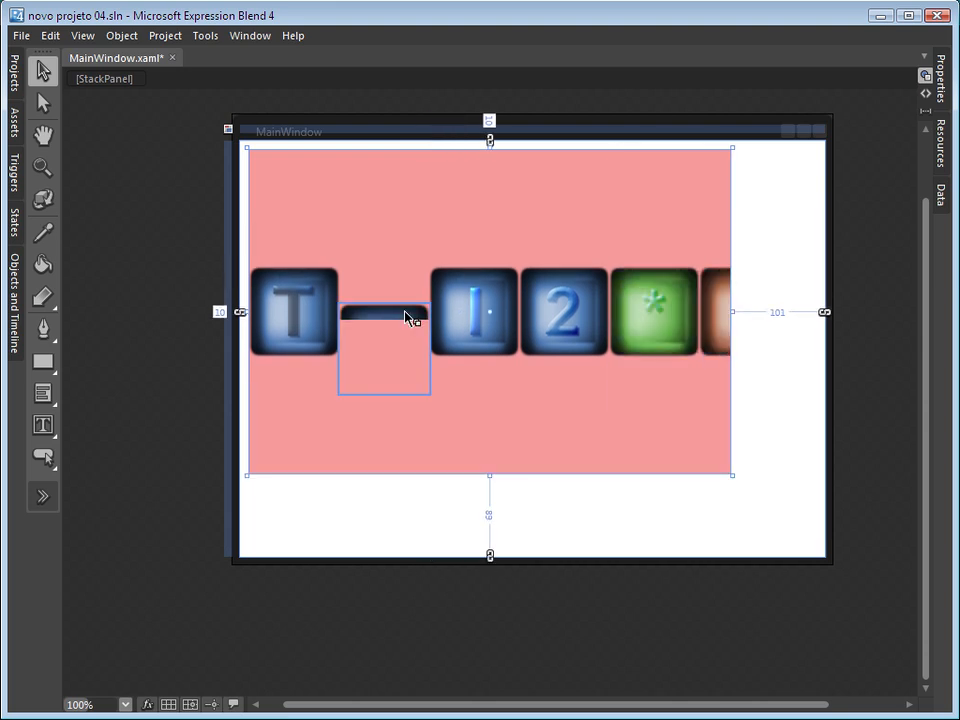
# Compare the vertical placement of the misaligned t image with the other images in the StackPanel.
pyautogui.click(405, 317)
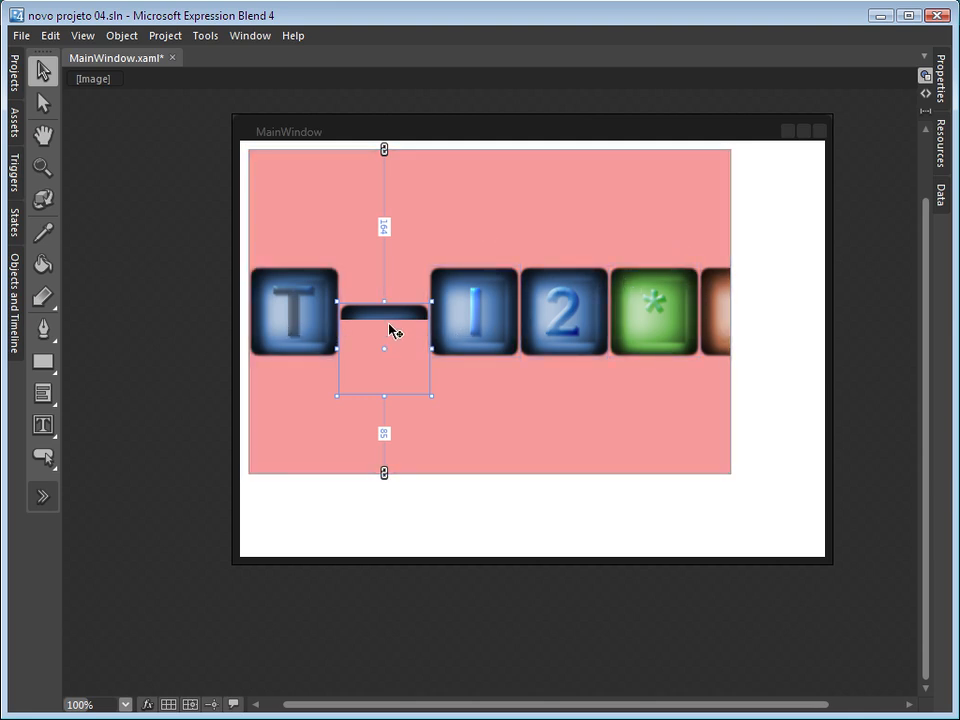
pyautogui.click(293, 341)
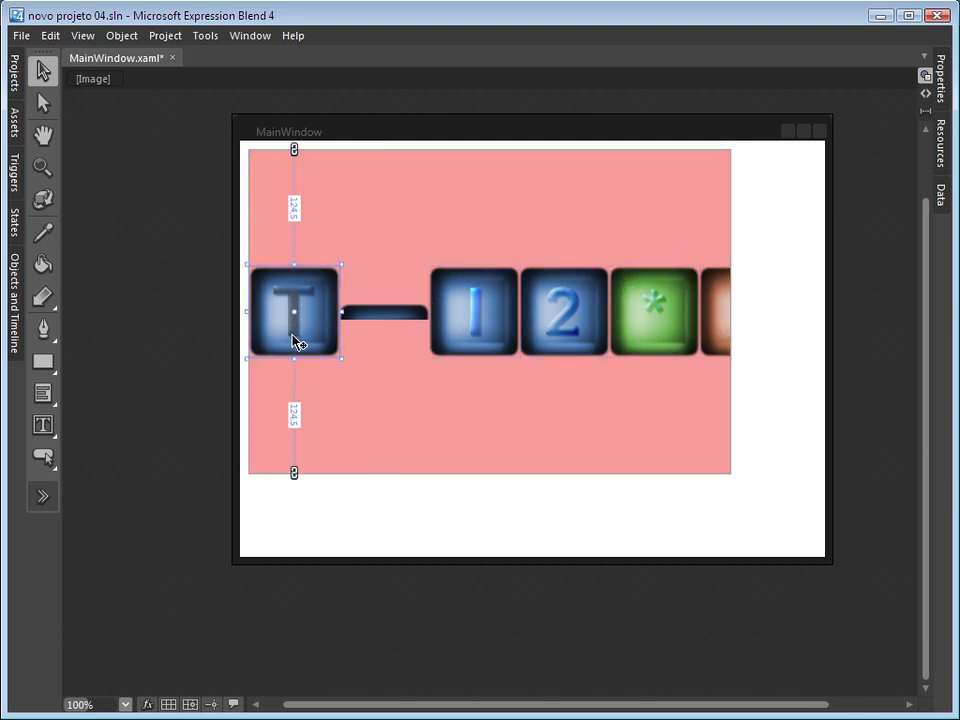
pyautogui.click(474, 326)
pyautogui.click(724, 312)
pyautogui.click(404, 318)
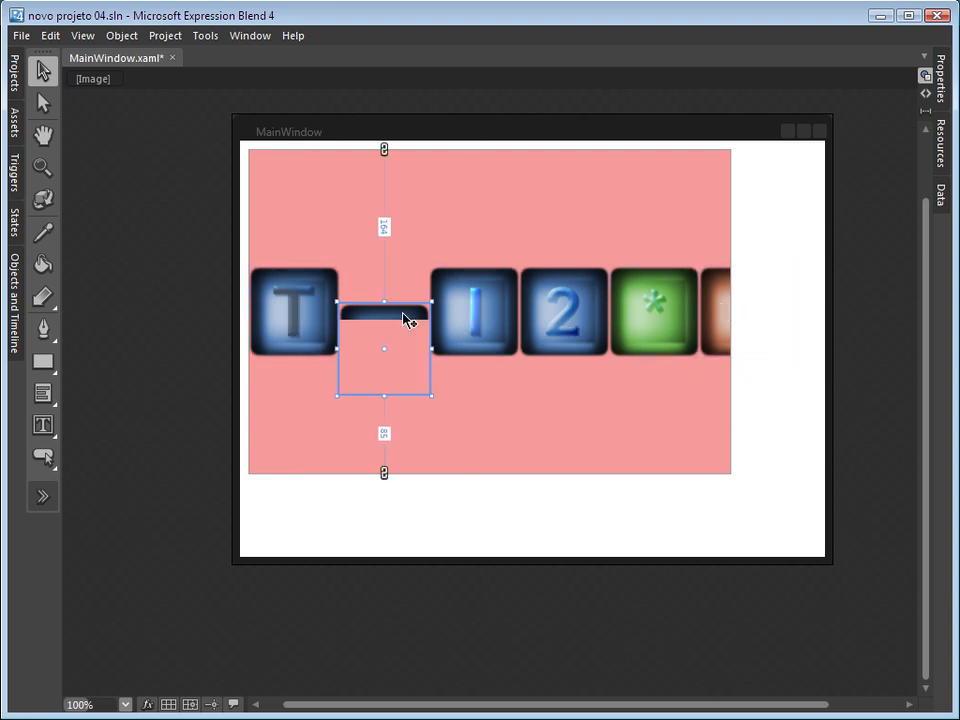
pyautogui.click(385, 482)
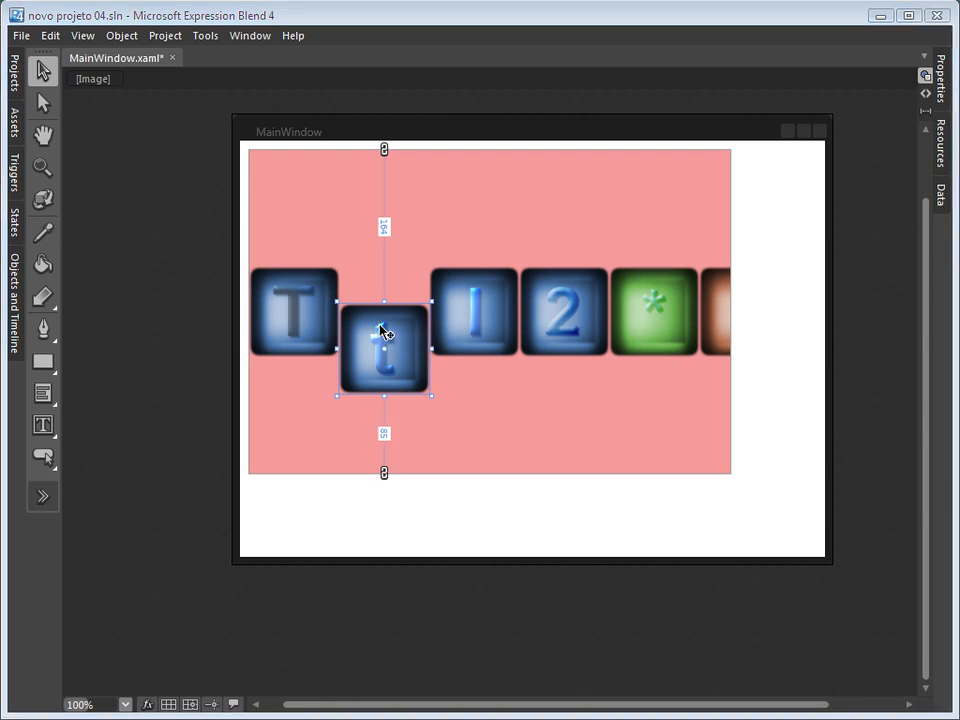
pyautogui.click(481, 316)
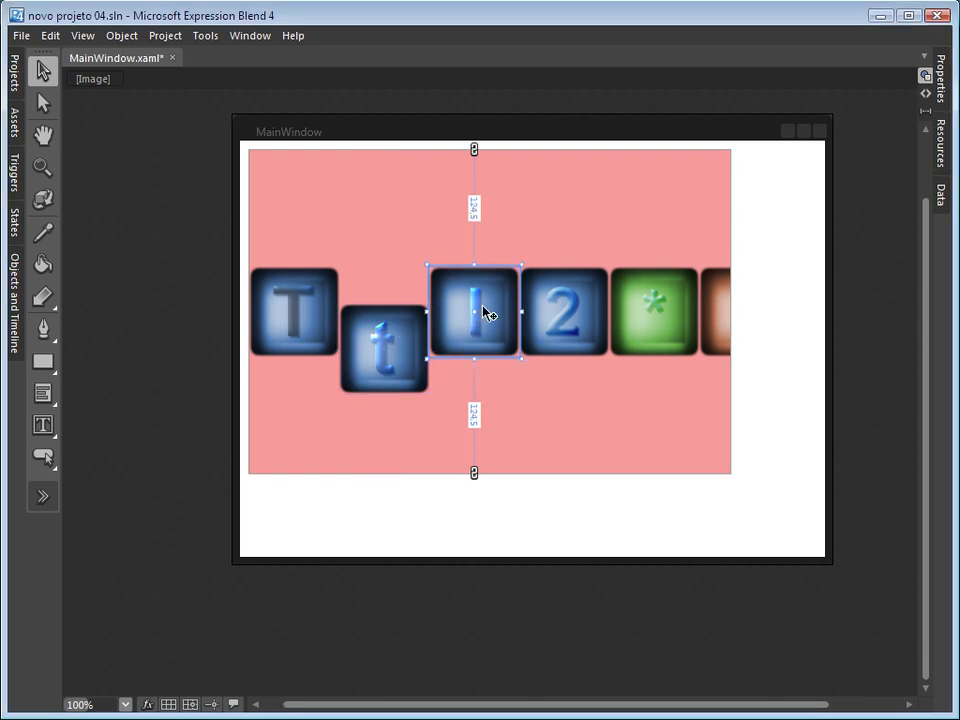
pyautogui.click(407, 332)
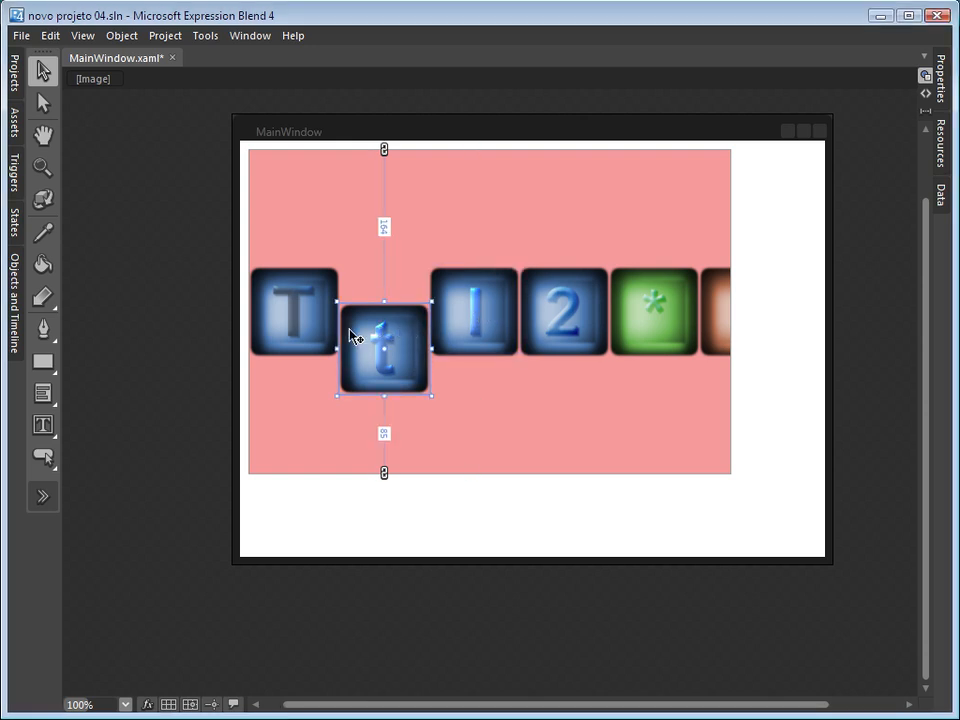
# Keep the object properties permanently displayed and compare the margin values of the first five images.
pyautogui.click(941, 90)
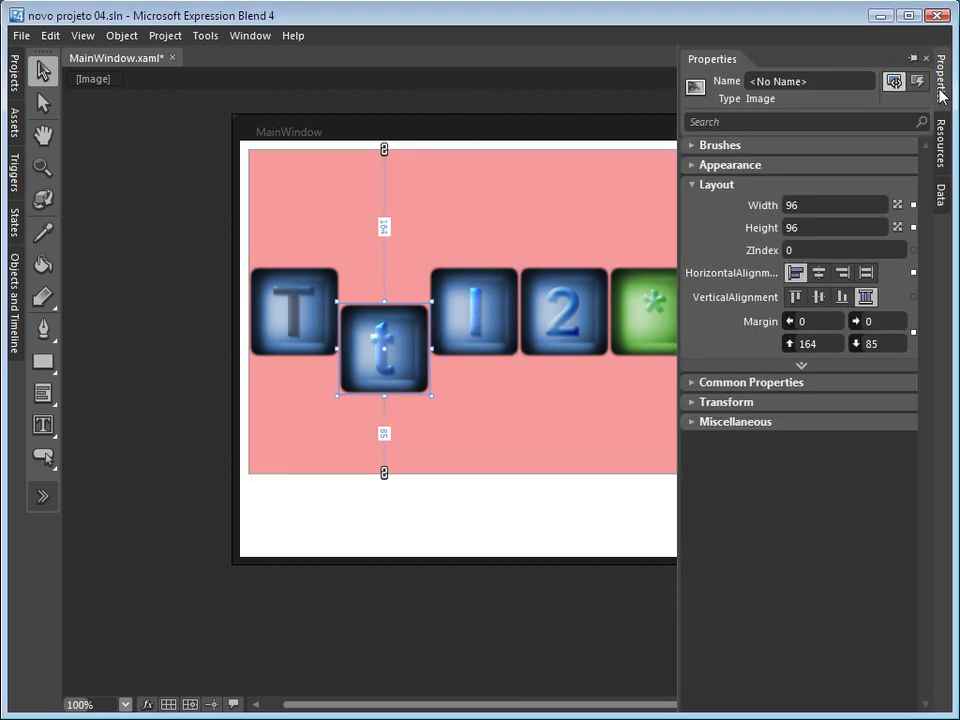
pyautogui.click(912, 60)
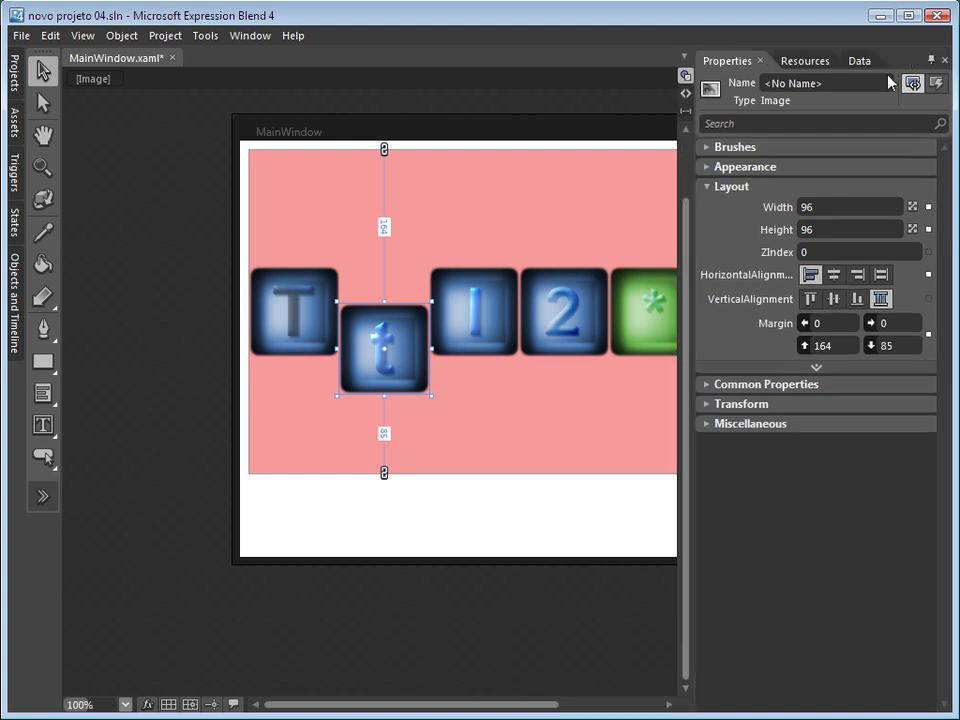
pyautogui.click(294, 346)
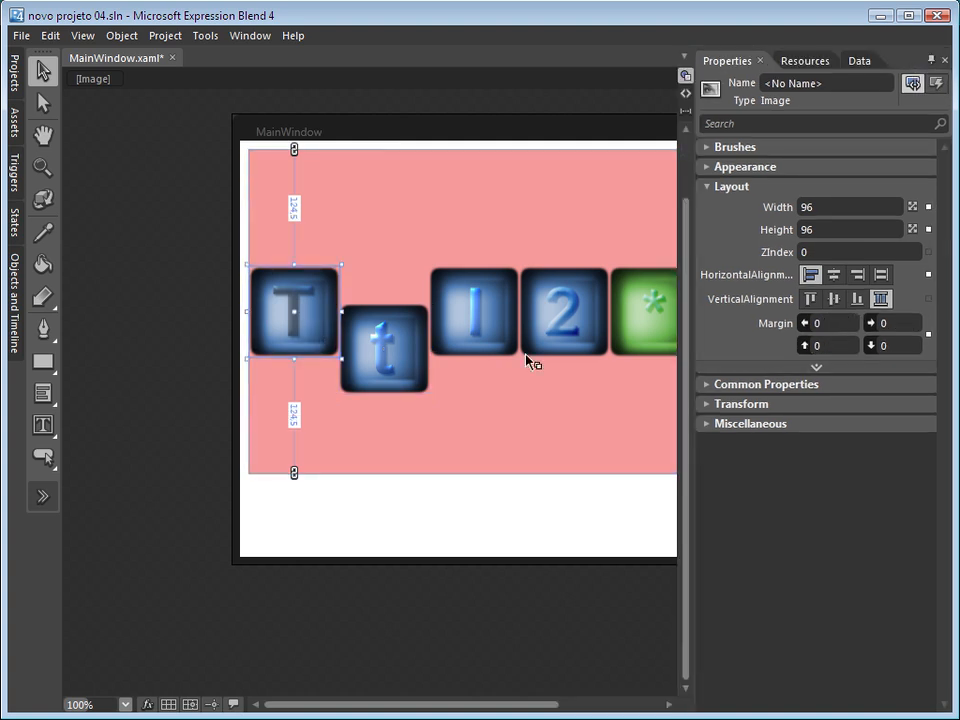
pyautogui.click(388, 357)
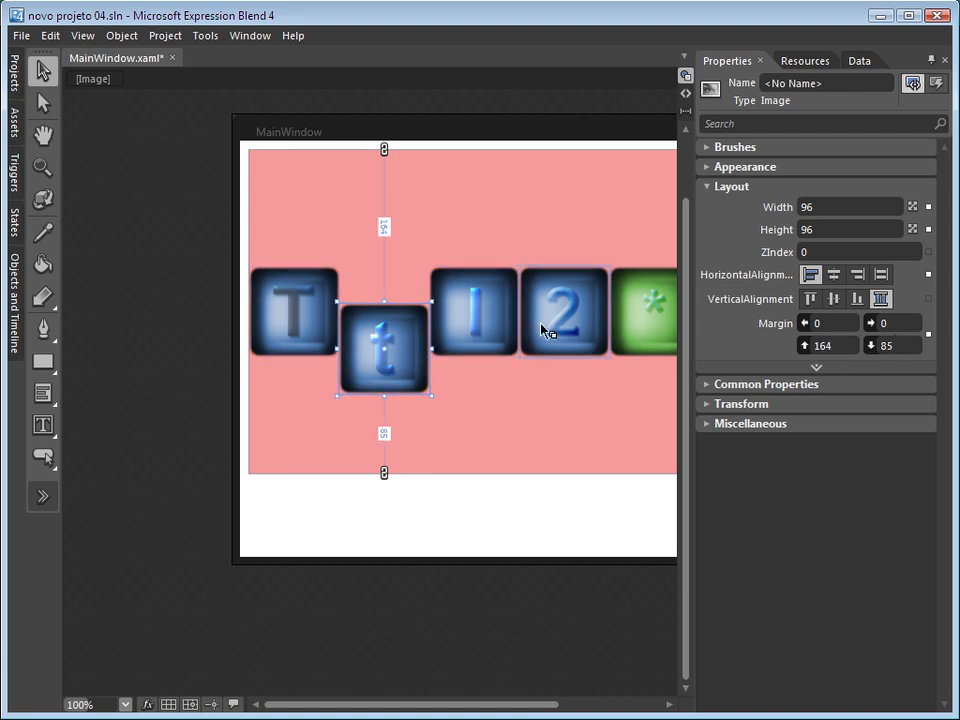
pyautogui.click(489, 317)
pyautogui.click(572, 318)
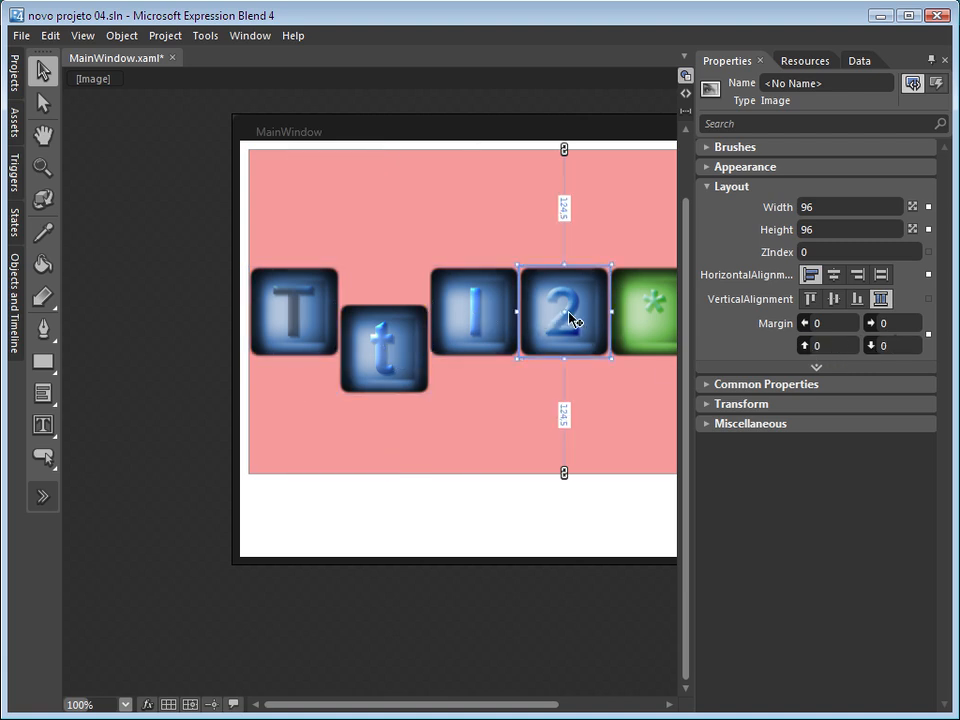
pyautogui.click(656, 315)
# Set the top and bottom margins of the second image, the blue t key, to 0.
pyautogui.click(405, 354)
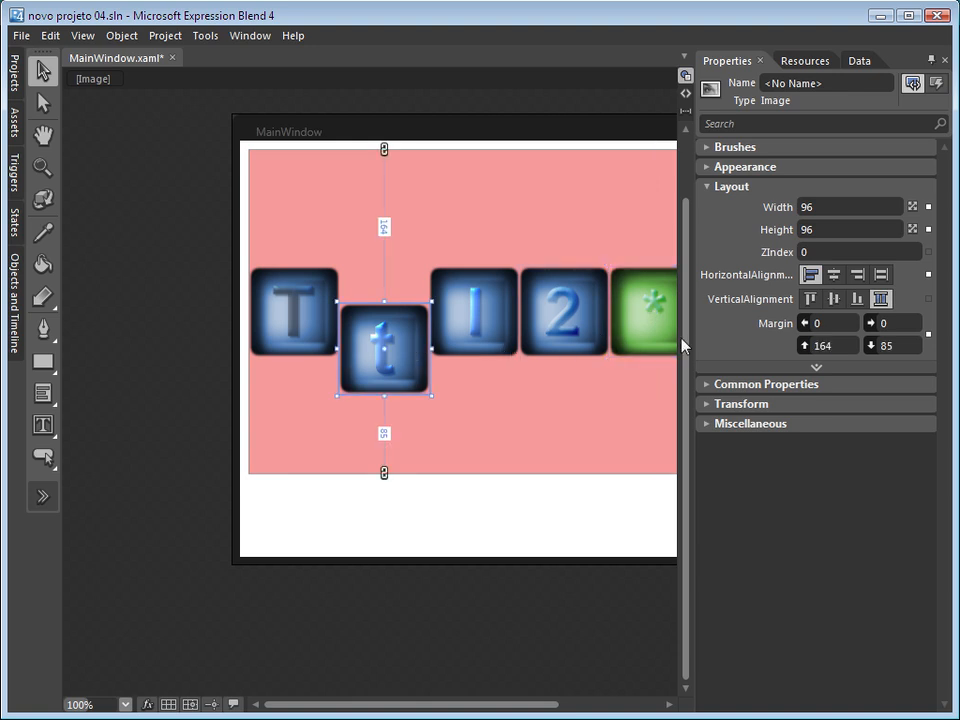
pyautogui.click(837, 346)
pyautogui.write('0')
pyautogui.click(897, 339)
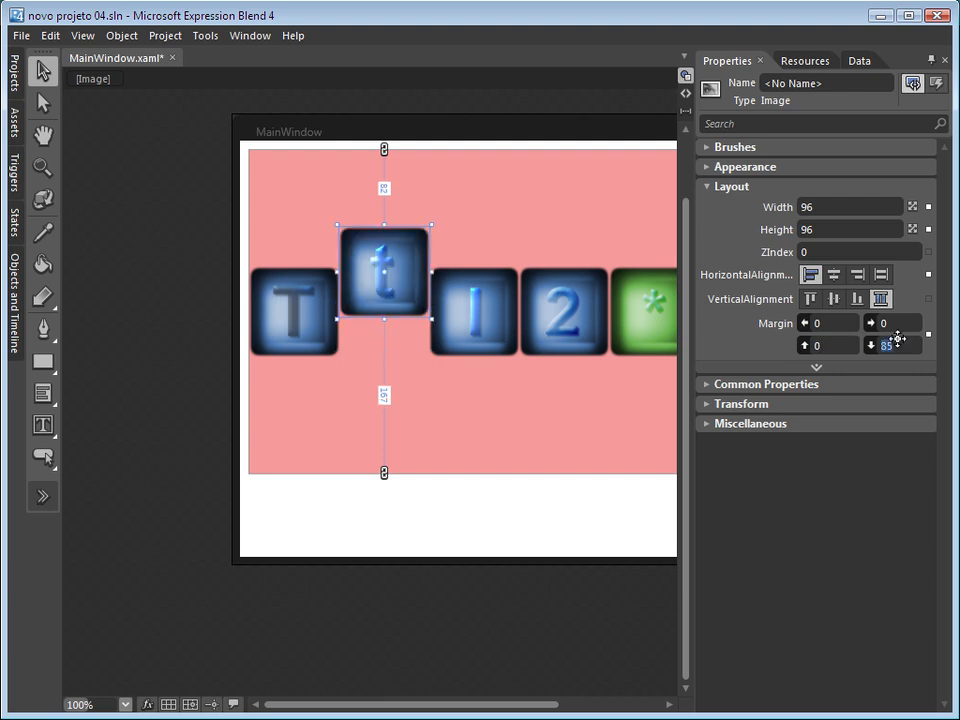
pyautogui.write('0')
pyautogui.press('Return')
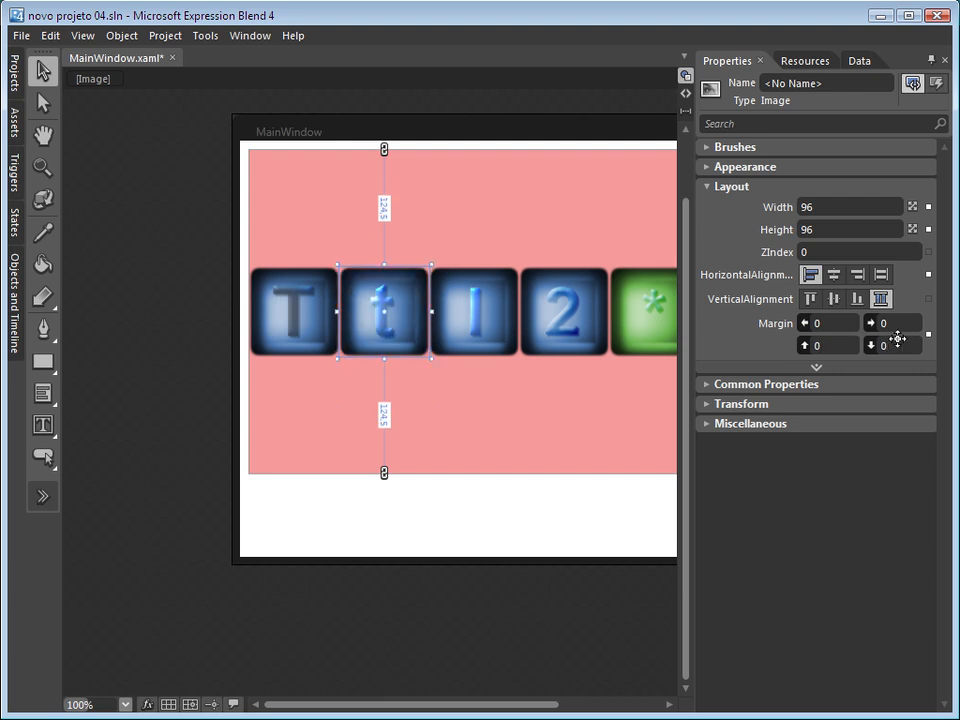
# Collapse the object properties and enlarge the StackPanel from its lower-right corner to margins of about 18 right and 15 bottom.
pyautogui.click(930, 61)
pyautogui.click(621, 433)
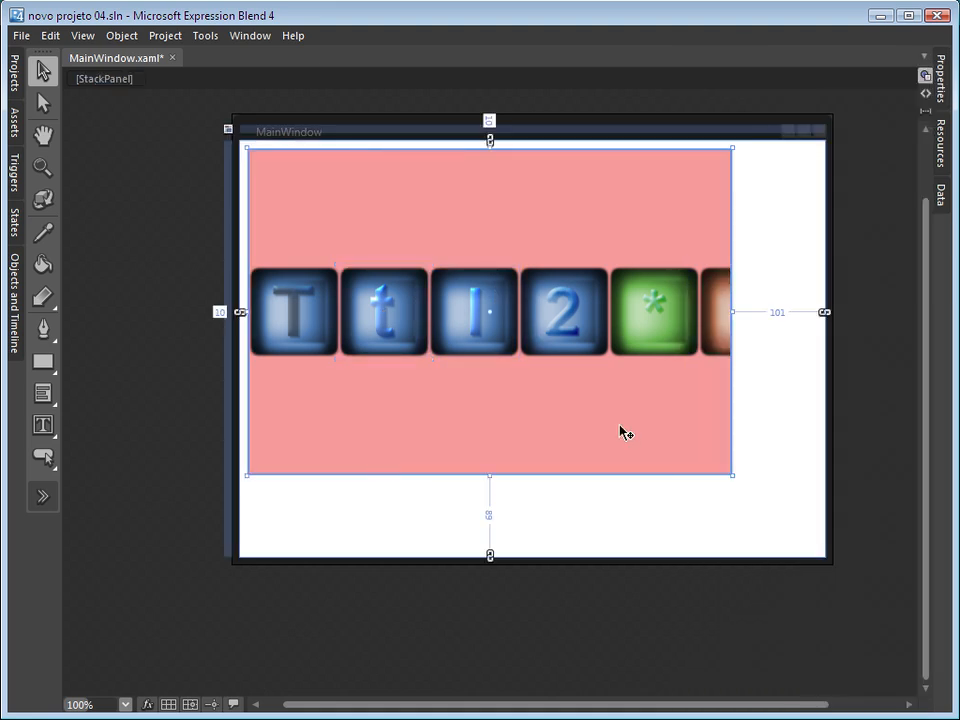
pyautogui.moveTo(733, 478); pyautogui.dragTo(811, 547)
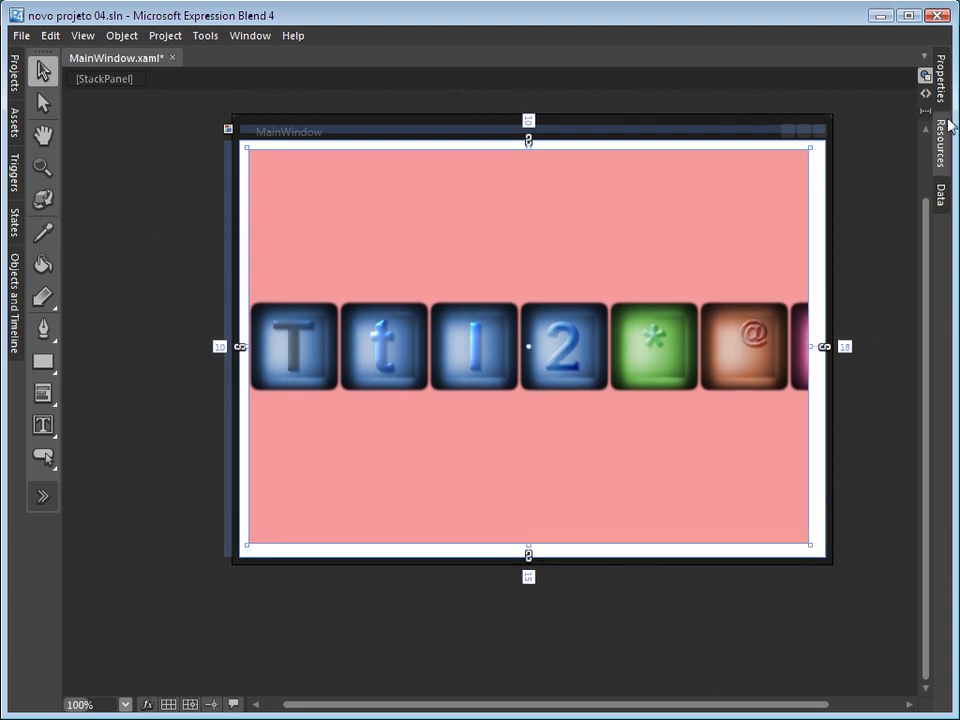
# Set the StackPanel's bottom and right margins to 10.
pyautogui.click(941, 70)
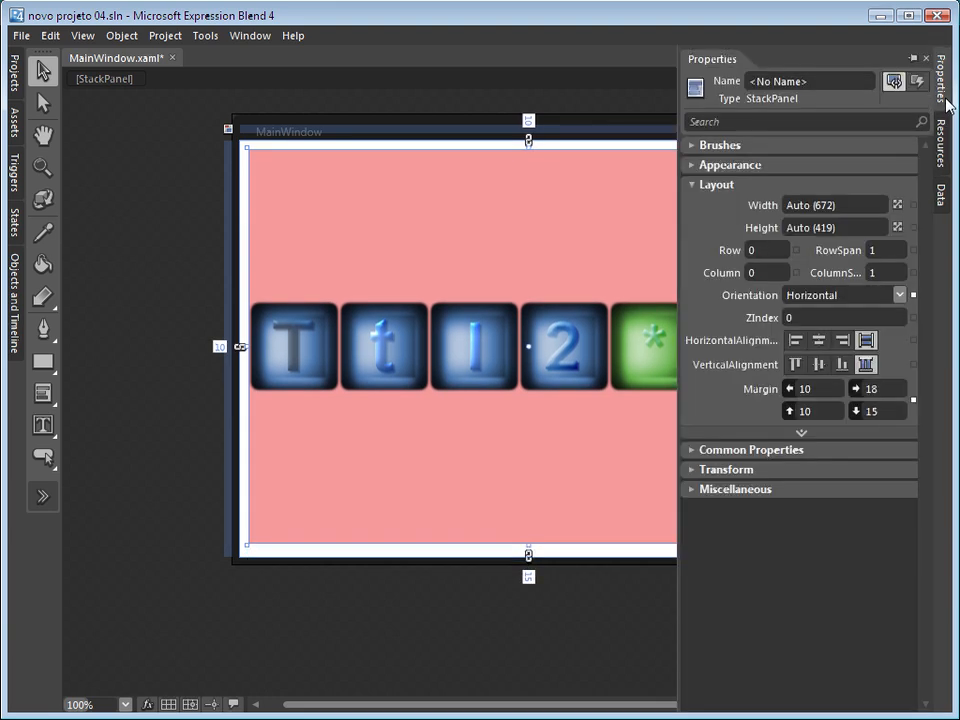
pyautogui.click(880, 412)
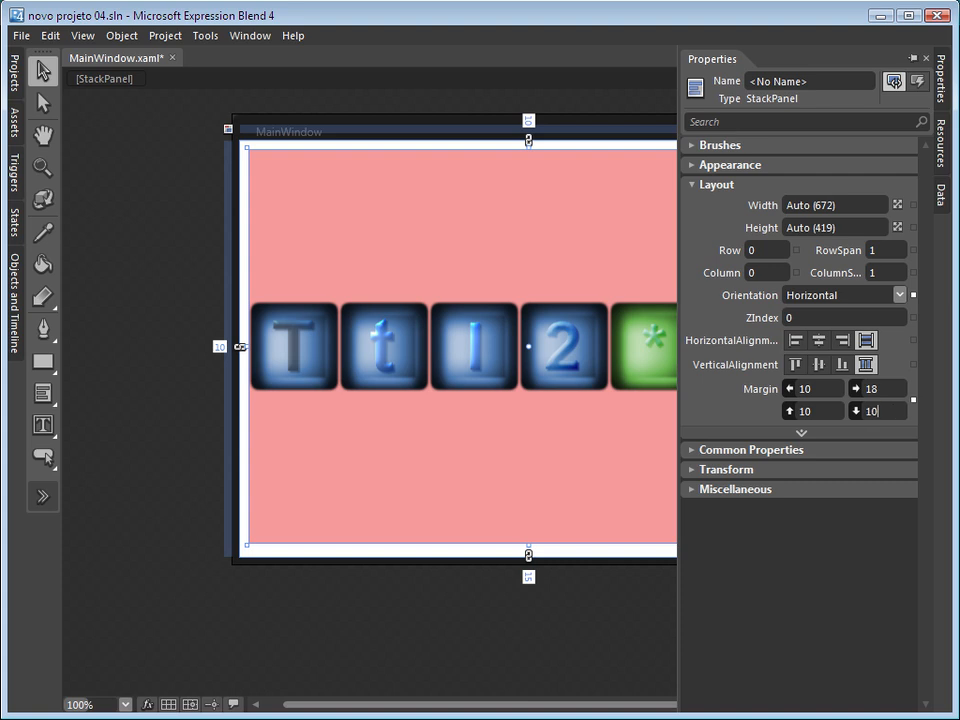
pyautogui.click(885, 390)
pyautogui.write('1')
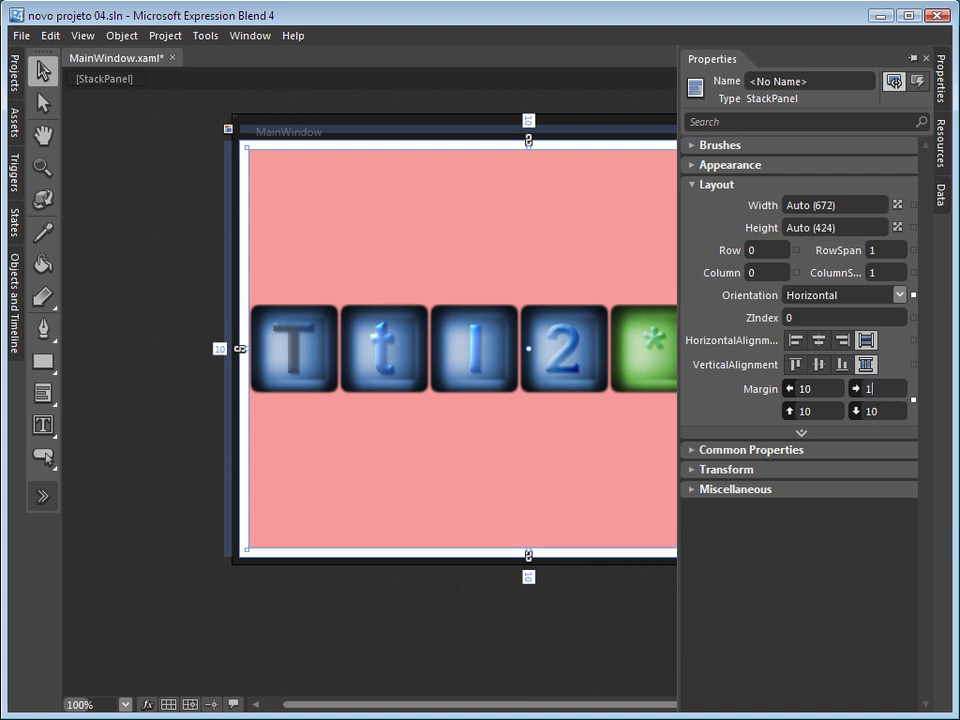
pyautogui.write('0')
pyautogui.press('Return')
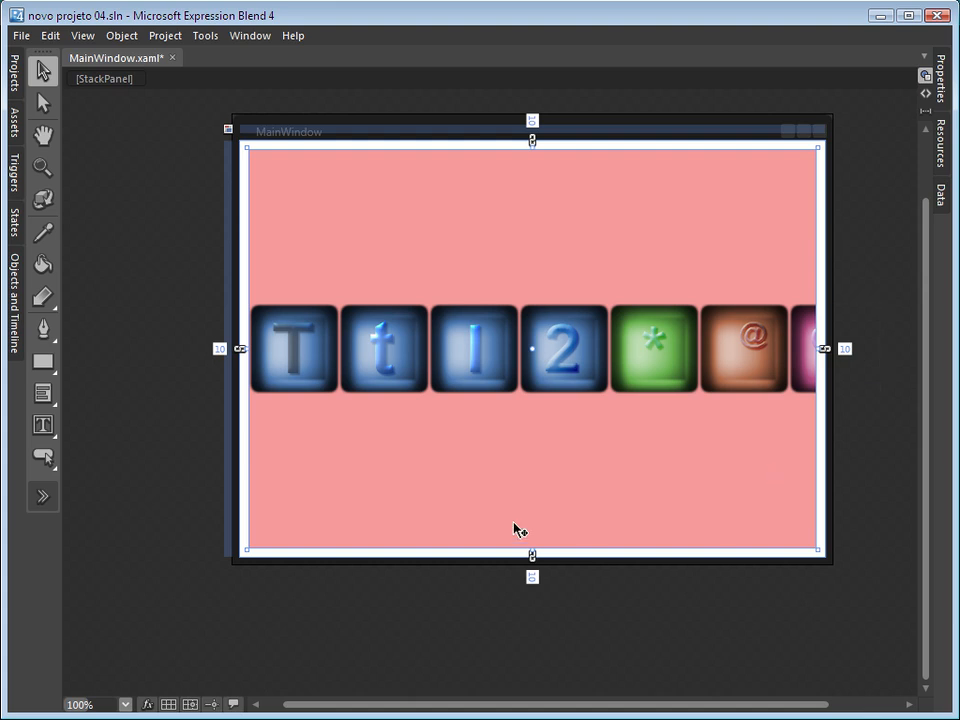
# Change the layout type of the StackPanel holding the seven images to WrapPanel.
pyautogui.click(47, 396)
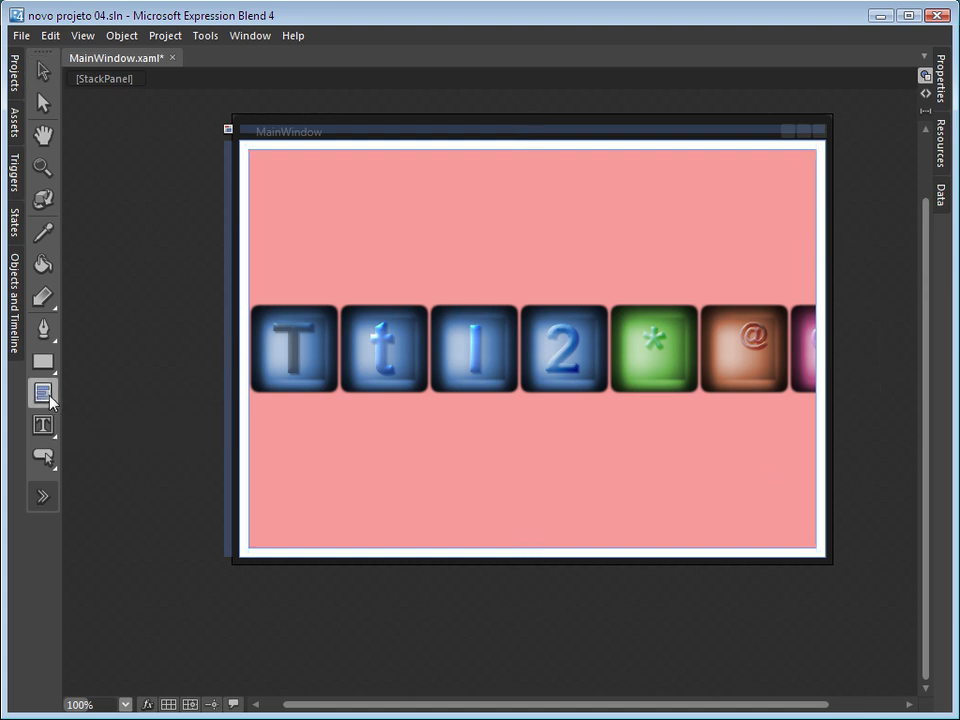
pyautogui.rightClick(47, 396)
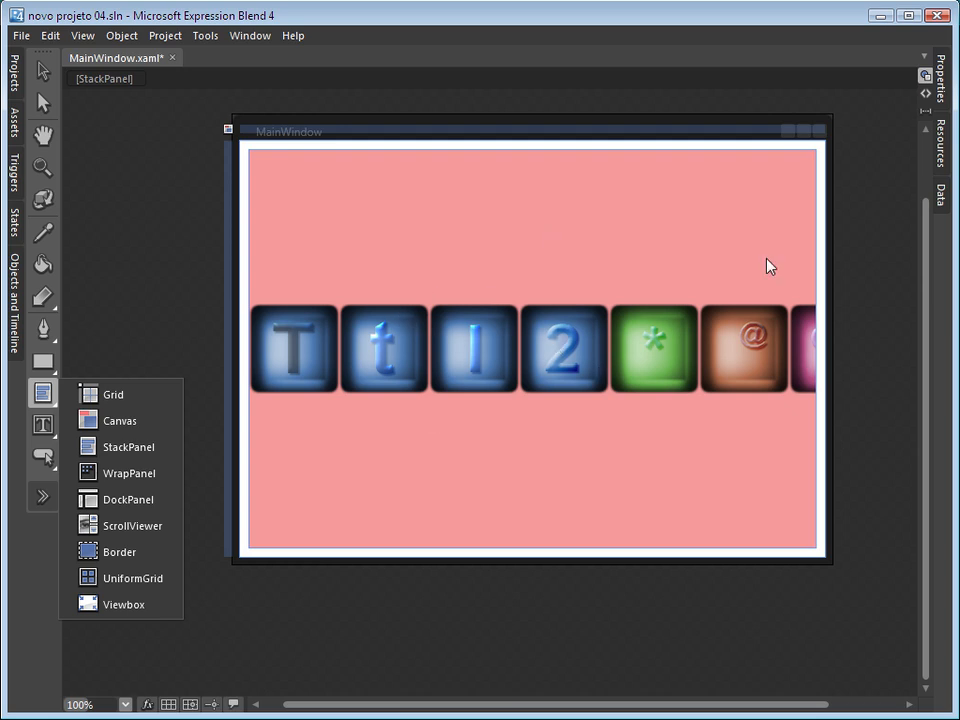
pyautogui.click(15, 320)
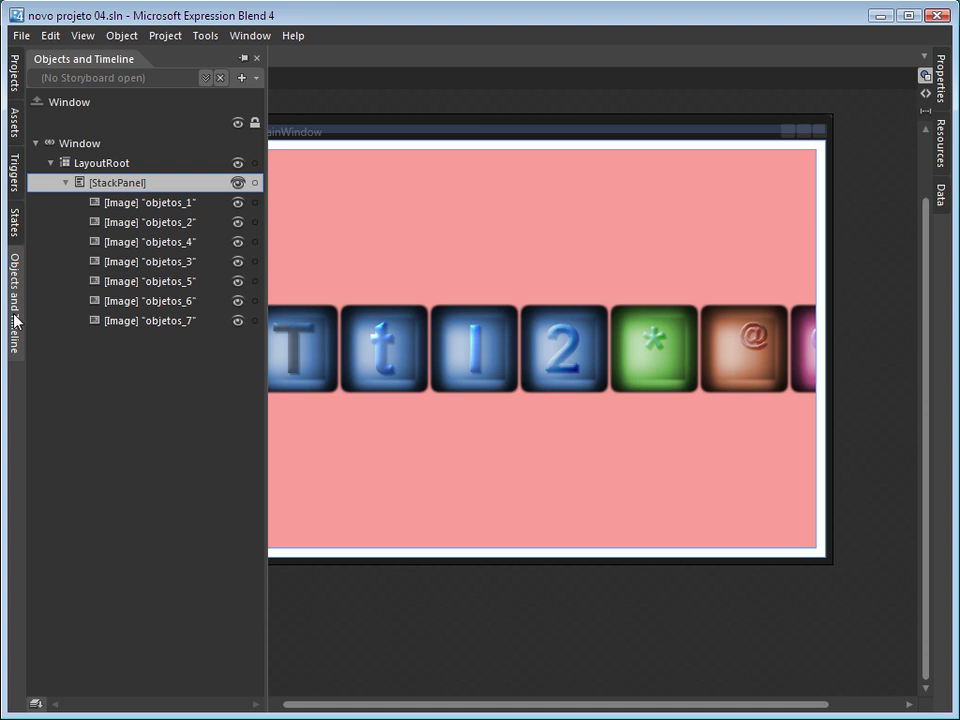
pyautogui.rightClick(138, 185)
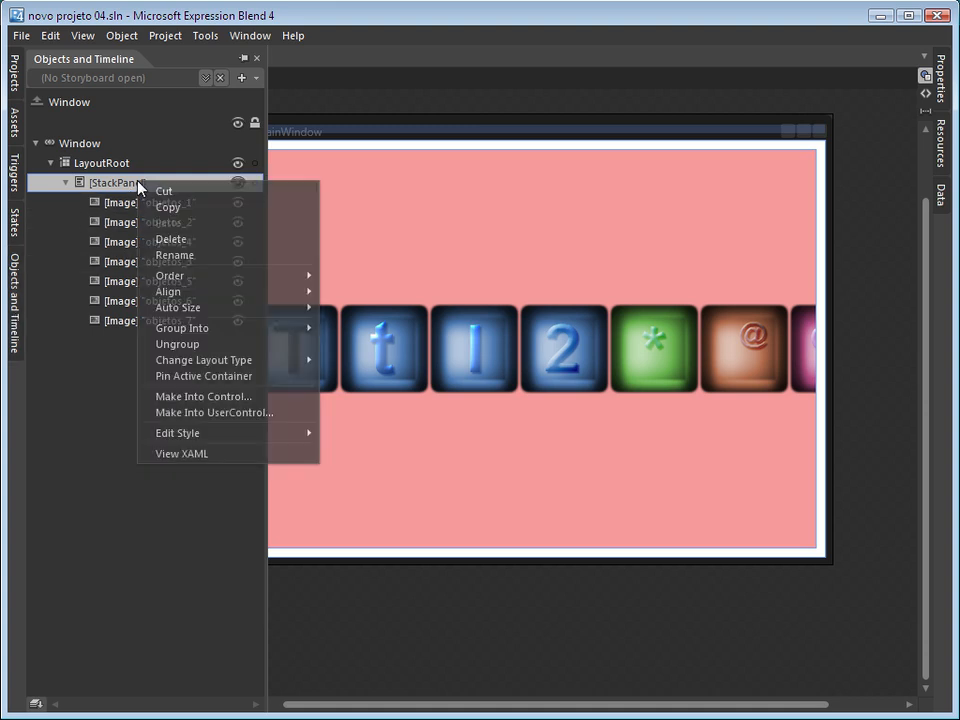
pyautogui.moveTo(265, 364)
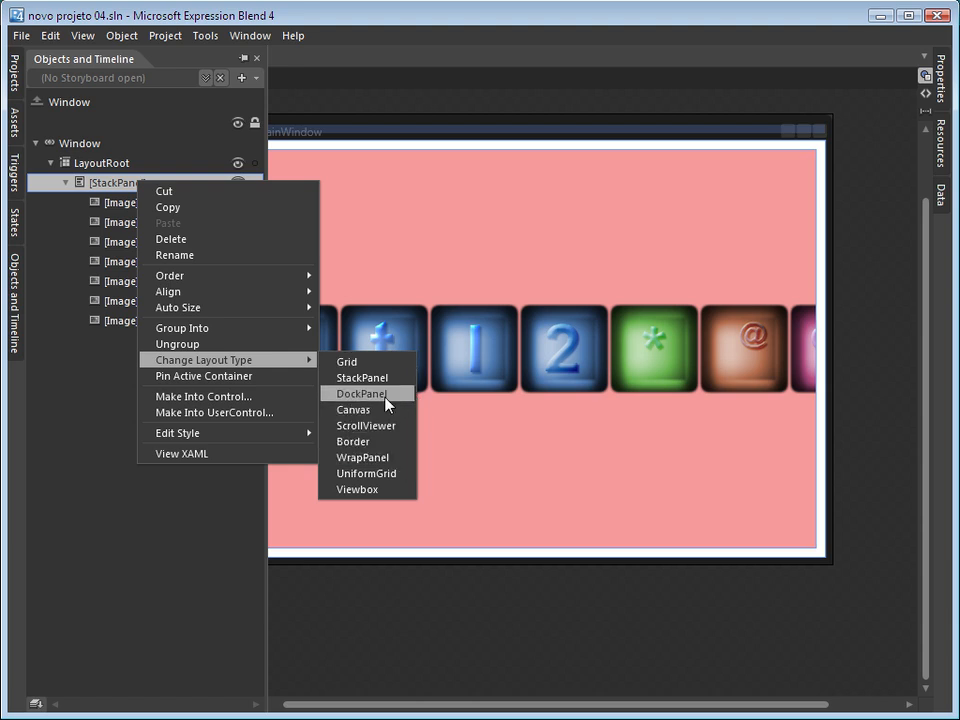
pyautogui.click(392, 457)
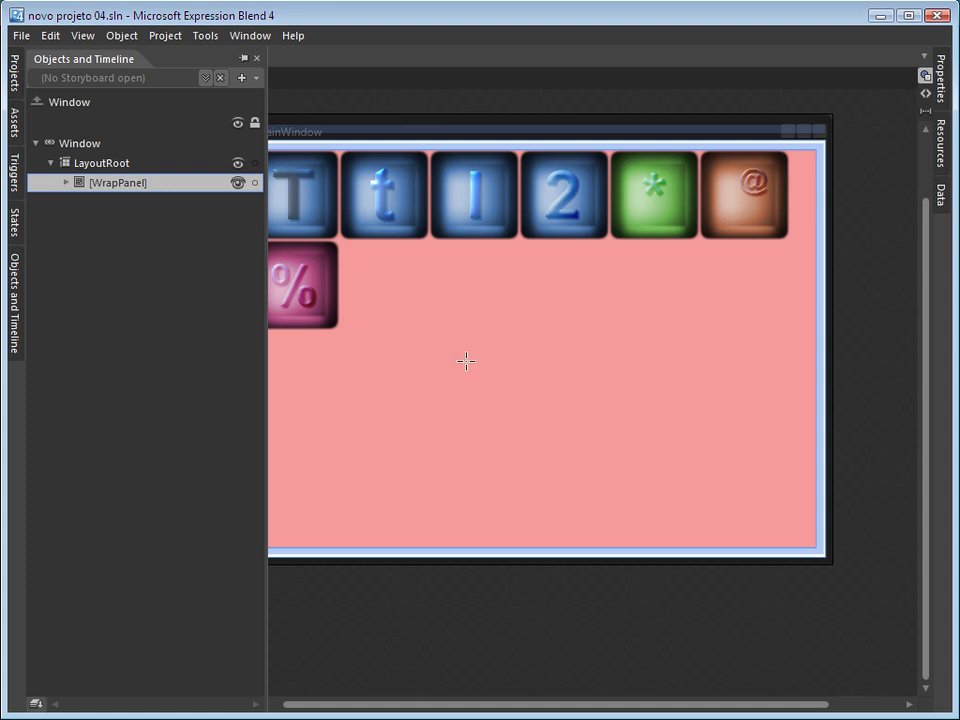
# Keep the object tree permanently displayed beside the artboard.
pyautogui.click(242, 59)
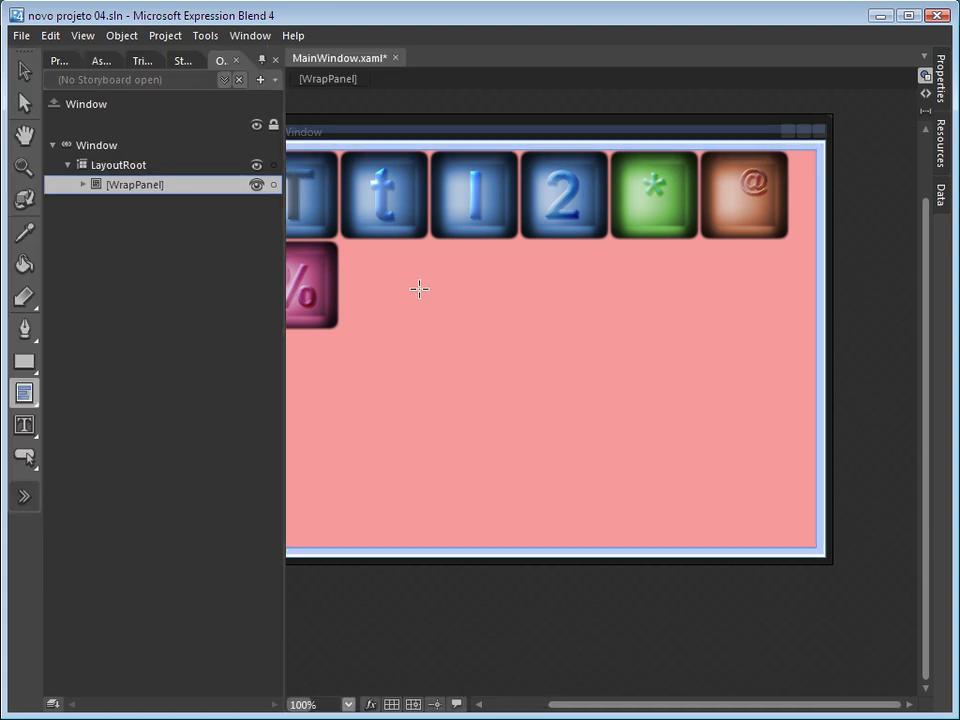
pyautogui.click(26, 135)
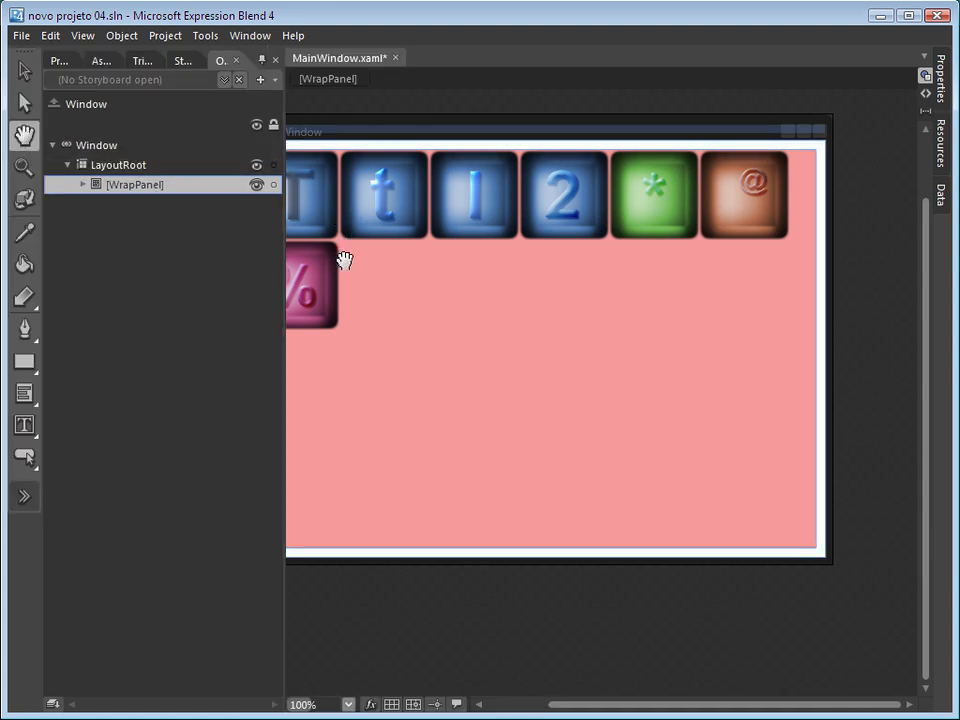
pyautogui.moveTo(512, 285)
pyautogui.mouseDown()
pyautogui.moveTo(566, 285)
pyautogui.moveTo(527, 296)
pyautogui.mouseUp()
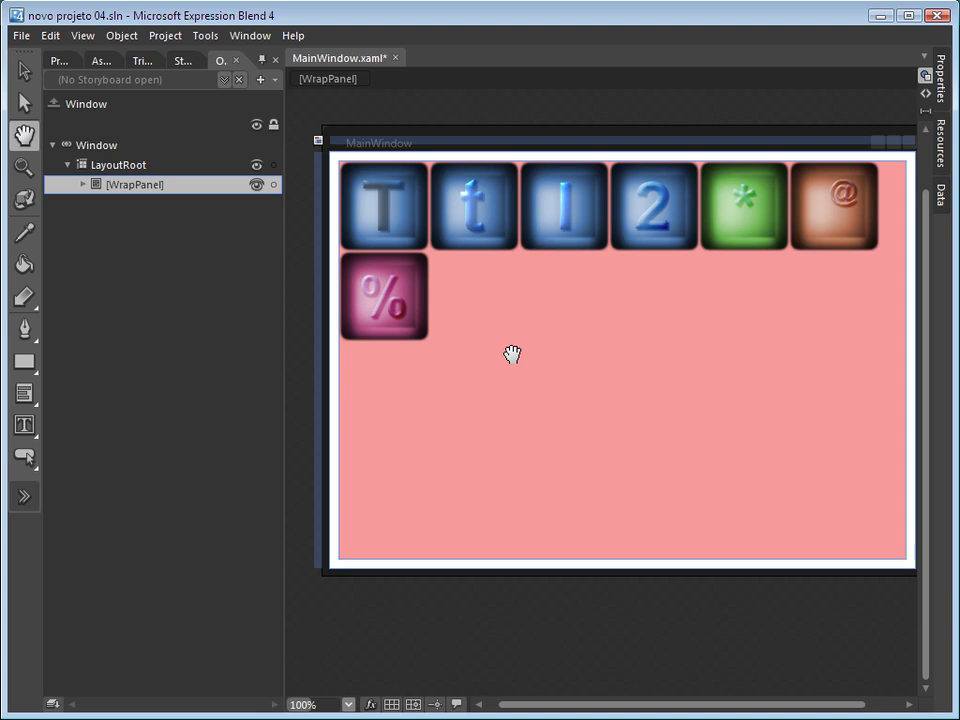
# Run the project, make its window narrower to test how the images wrap, and close it.
pyautogui.press('F5')
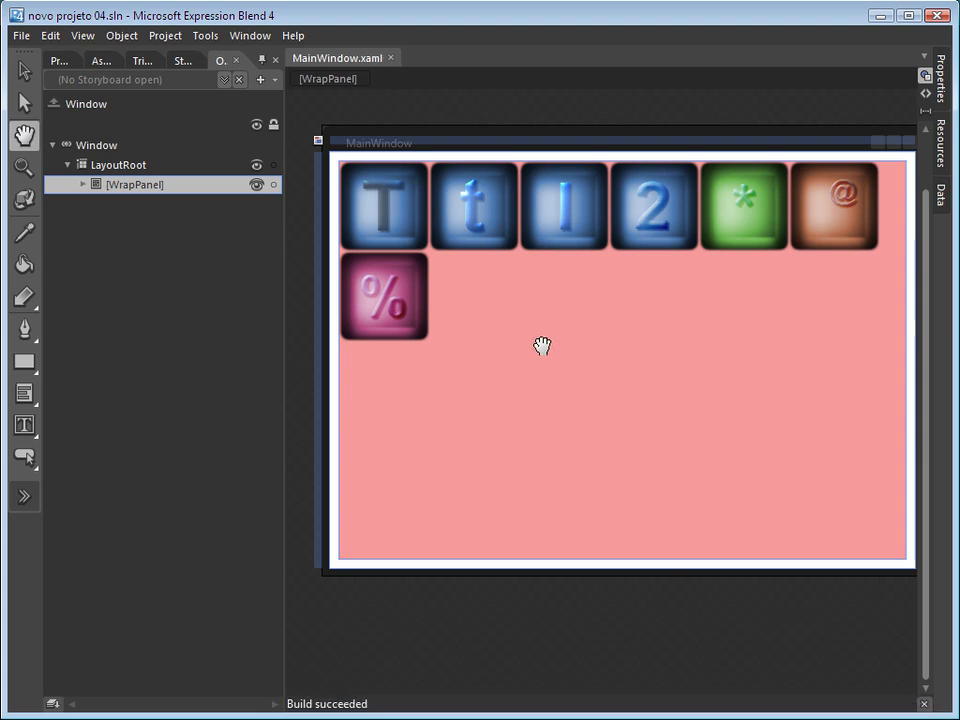
pyautogui.moveTo(0, 0); pyautogui.dragTo(430, 147)
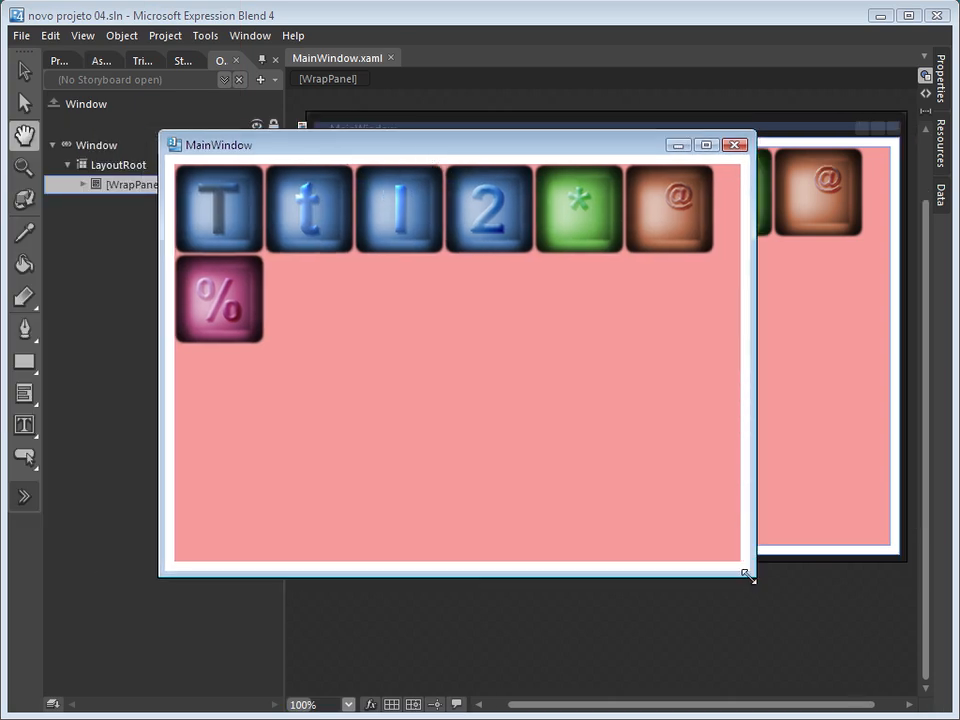
pyautogui.moveTo(744, 570); pyautogui.dragTo(424, 544)
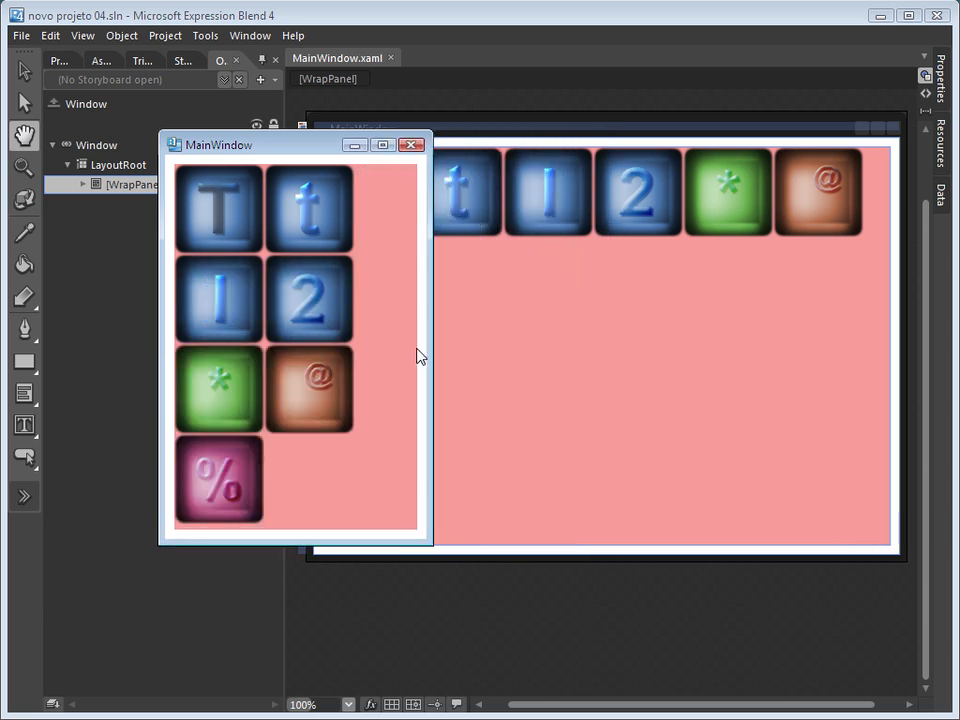
pyautogui.click(410, 147)
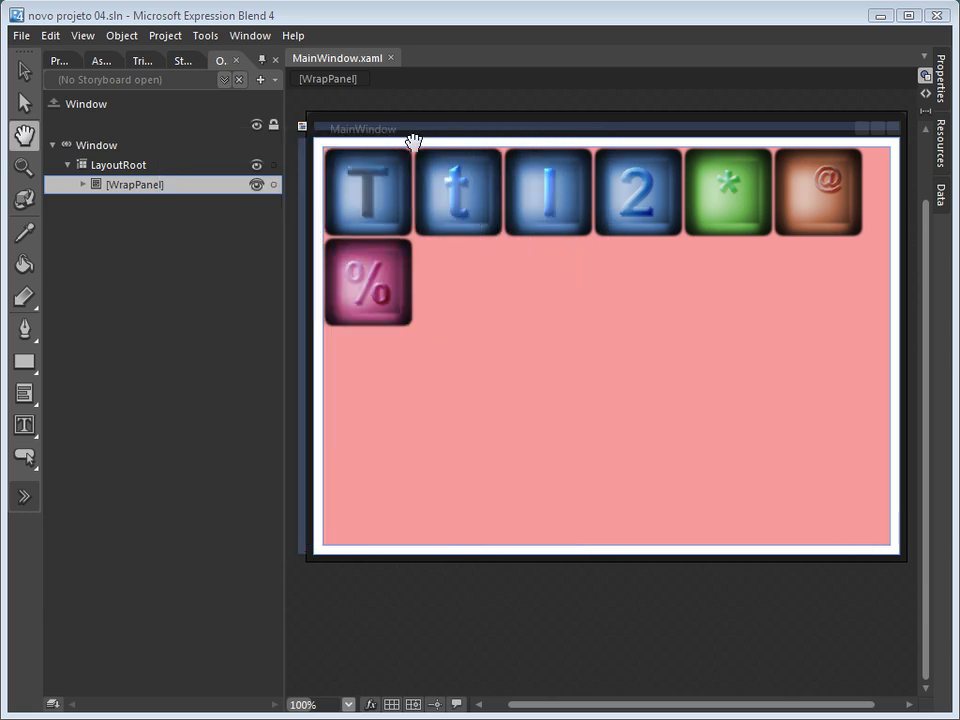
# Switch to Windows Explorer, list the Camtasia Studio folder's files with details, look through them and minimize the window.
pyautogui.press('v')
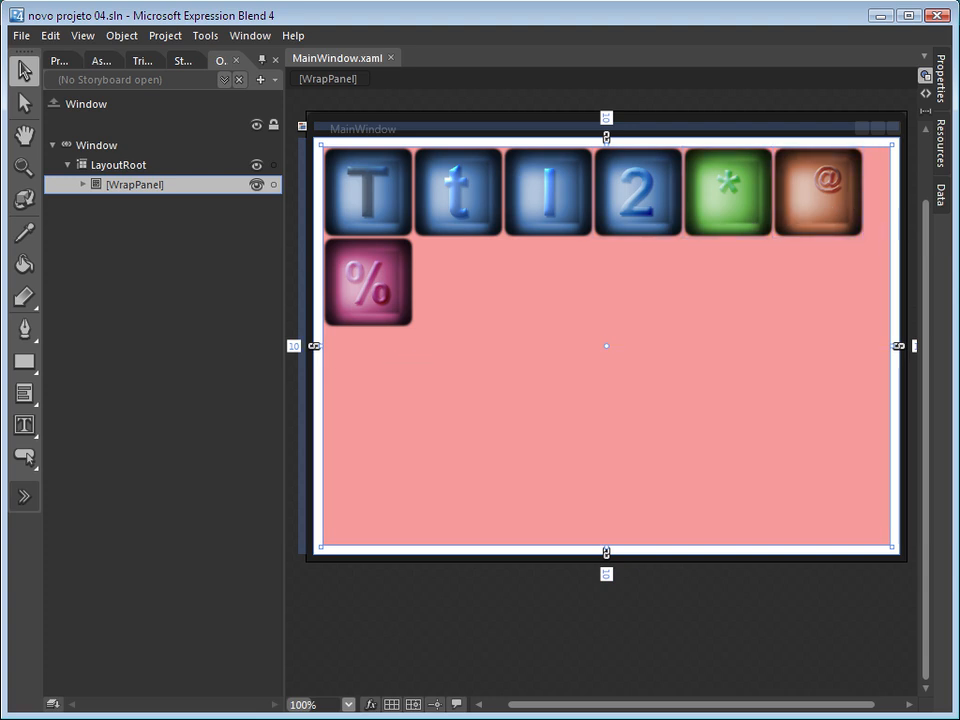
pyautogui.hotkey('alt', 'Tab')
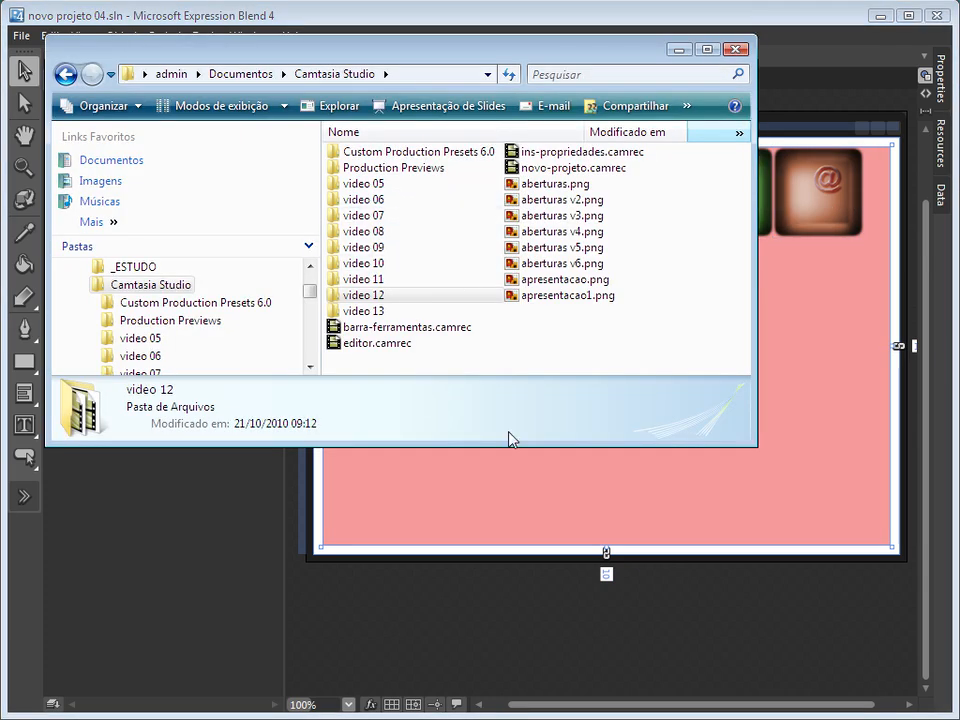
pyautogui.moveTo(510, 441); pyautogui.dragTo(499, 539)
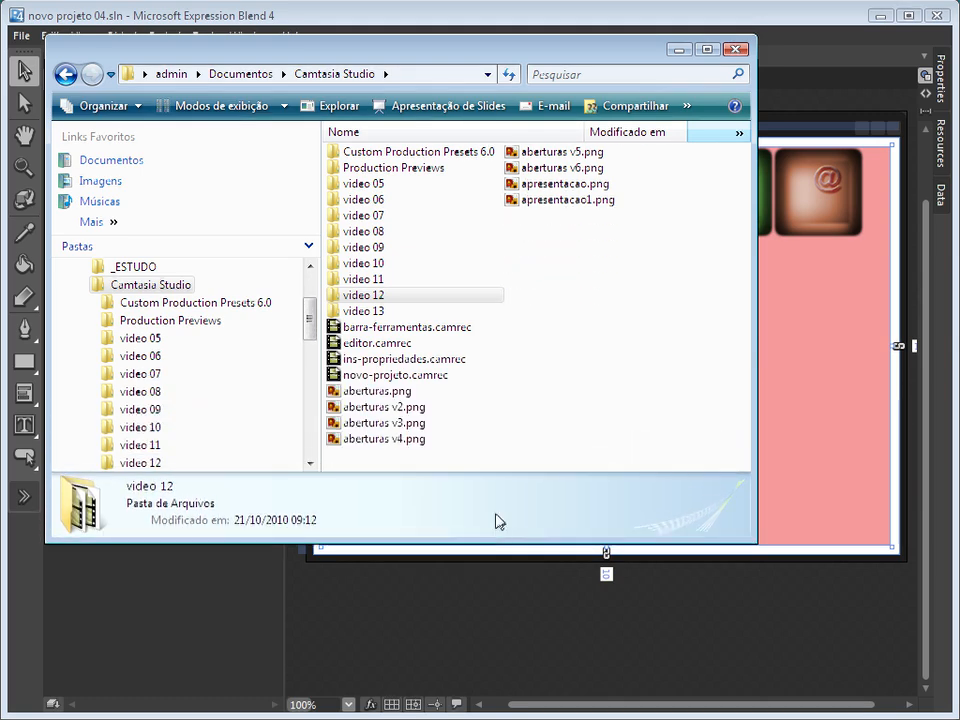
pyautogui.click(283, 105)
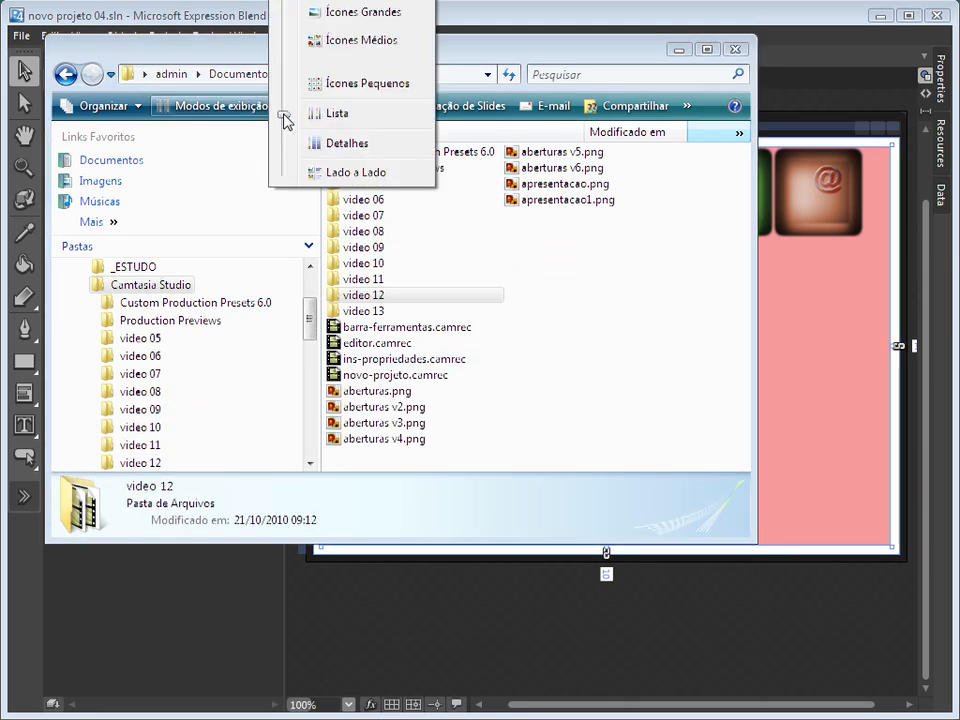
pyautogui.click(337, 145)
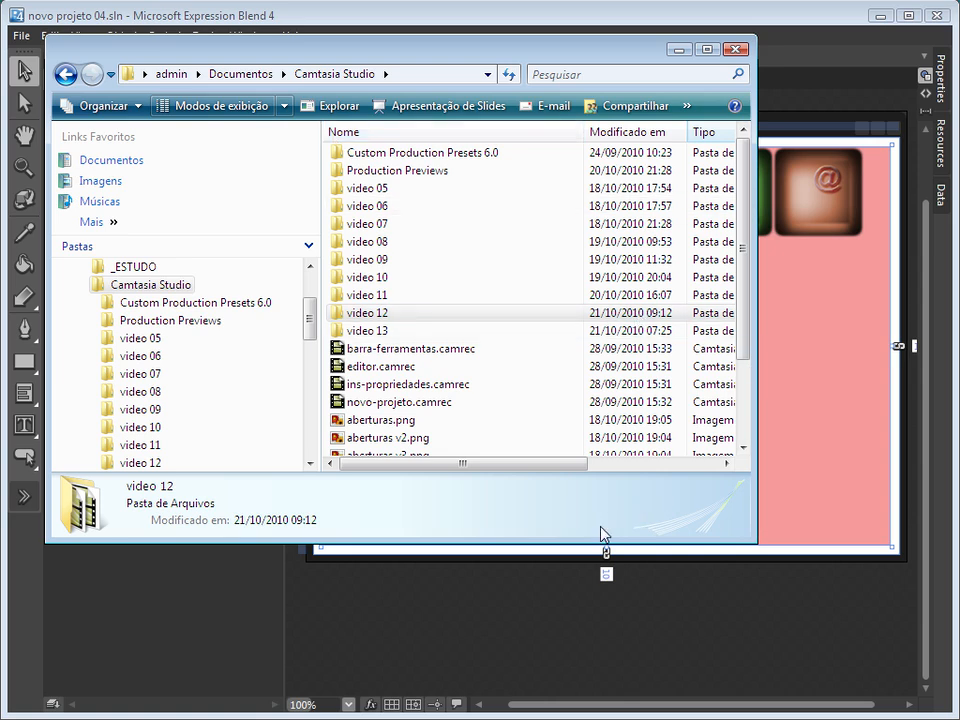
pyautogui.moveTo(744, 296); pyautogui.dragTo(750, 381)
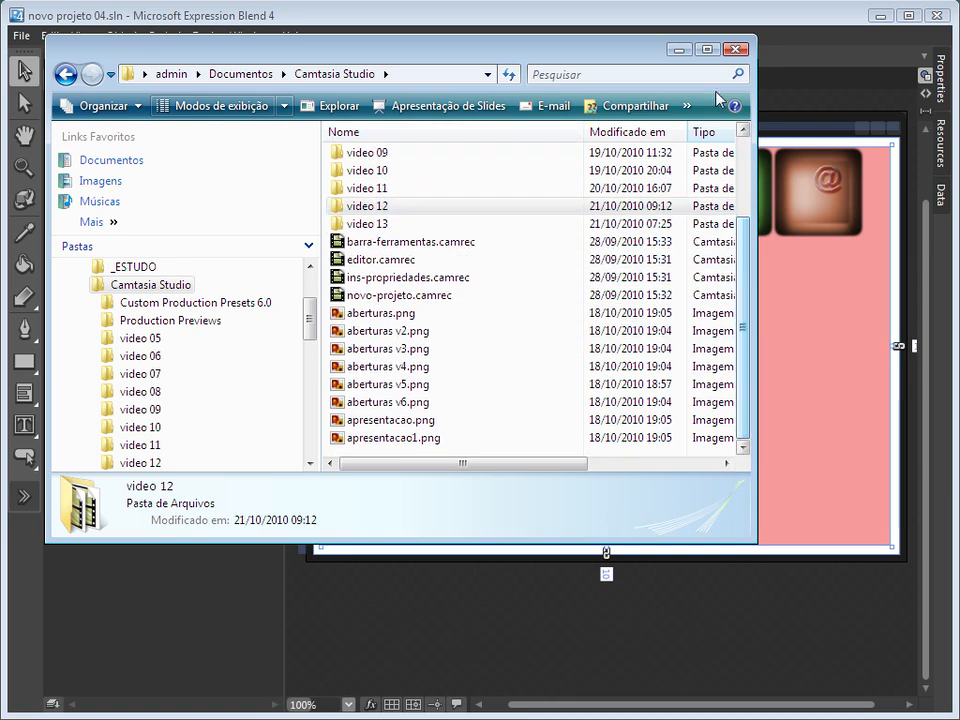
pyautogui.click(679, 50)
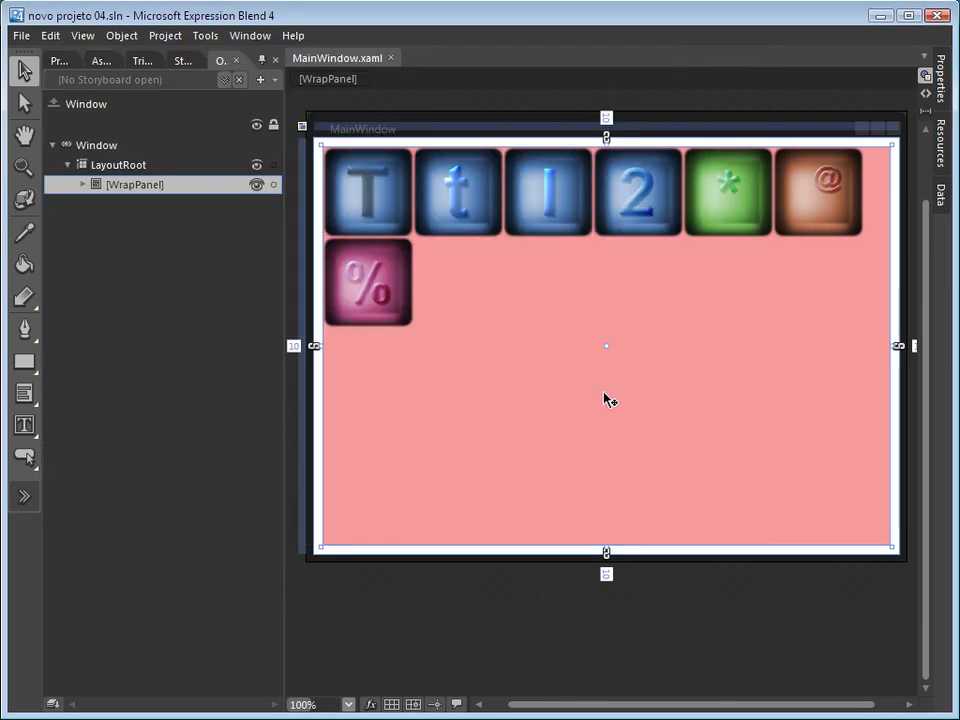
# Change the layout type of the WrapPanel to ScrollViewer.
pyautogui.rightClick(140, 189)
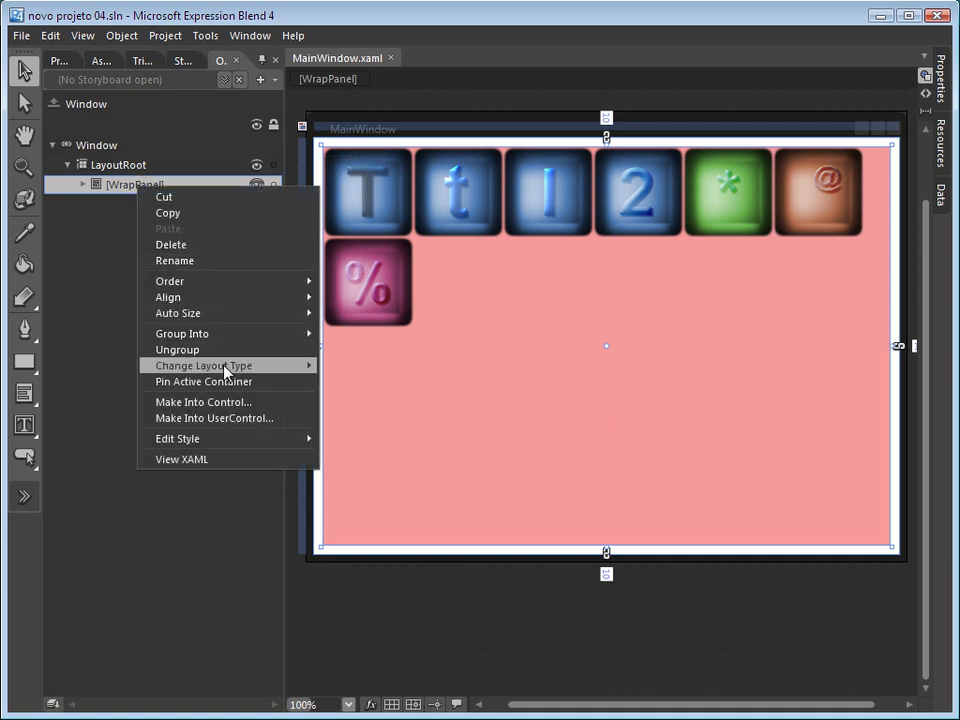
pyautogui.moveTo(231, 367)
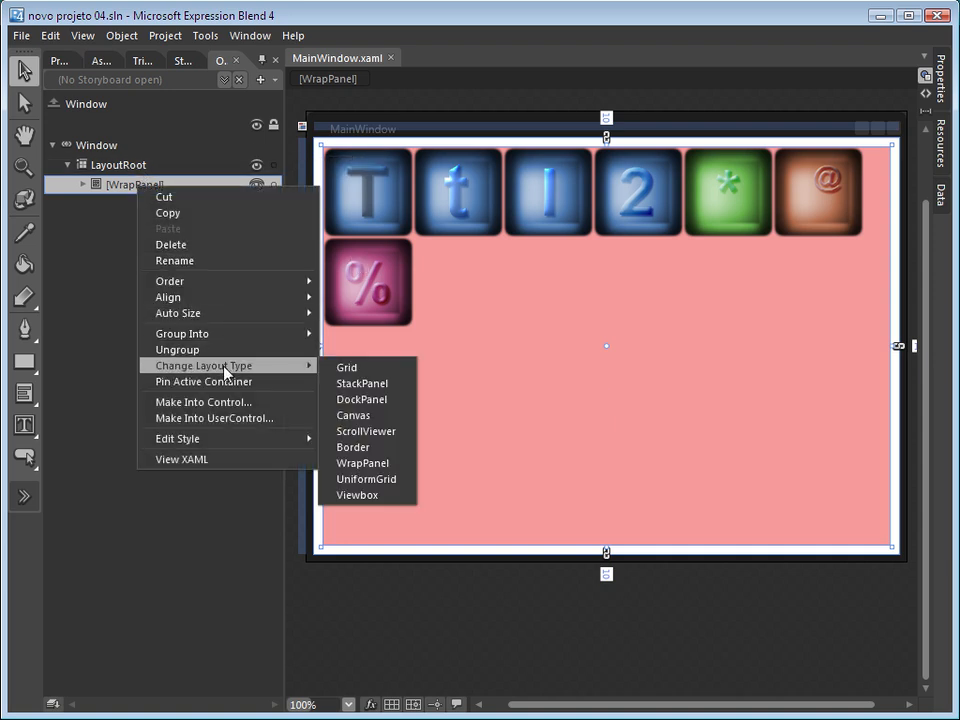
pyautogui.click(395, 433)
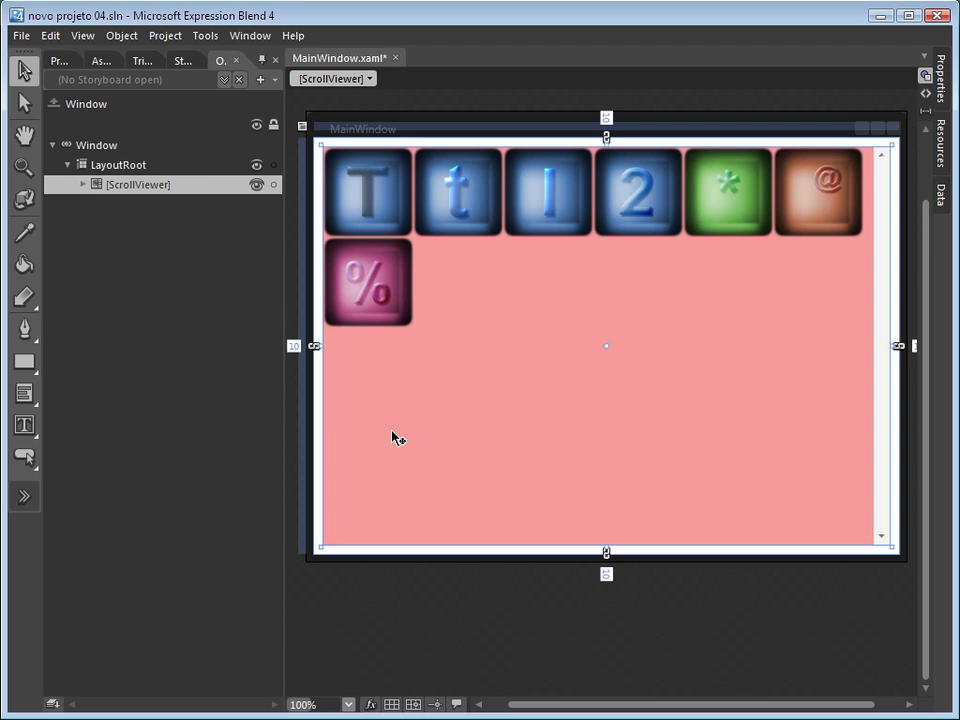
# Run the project, resize its window in height and width to test the ScrollViewer's vertical scrolling, and close it.
pyautogui.press('F5')
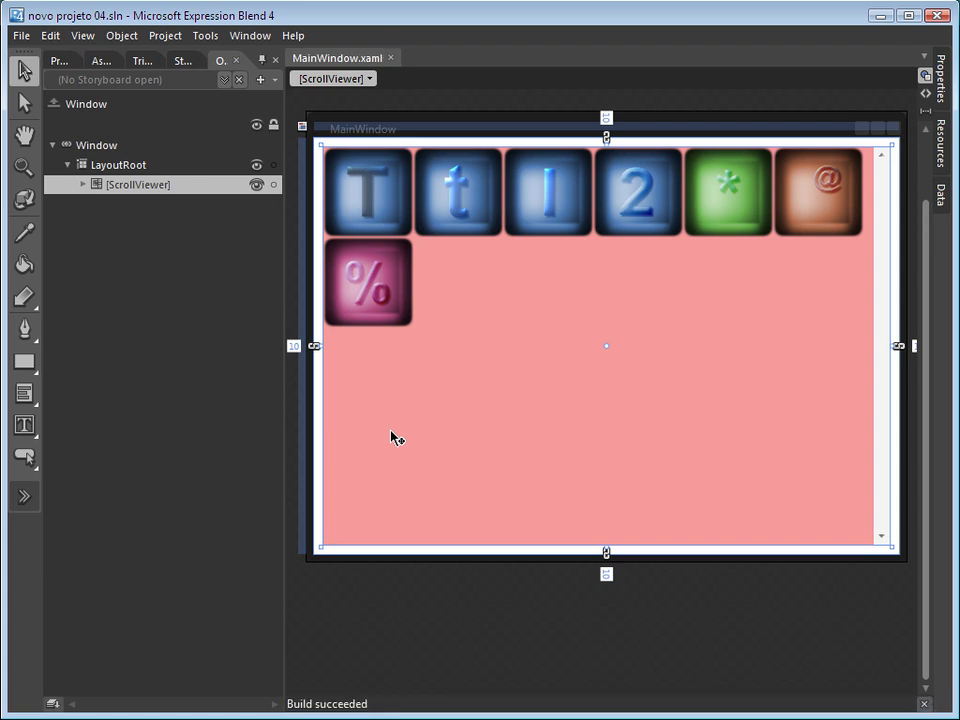
pyautogui.moveTo(21, 37); pyautogui.dragTo(561, 148)
pyautogui.moveTo(639, 573); pyautogui.dragTo(621, 297)
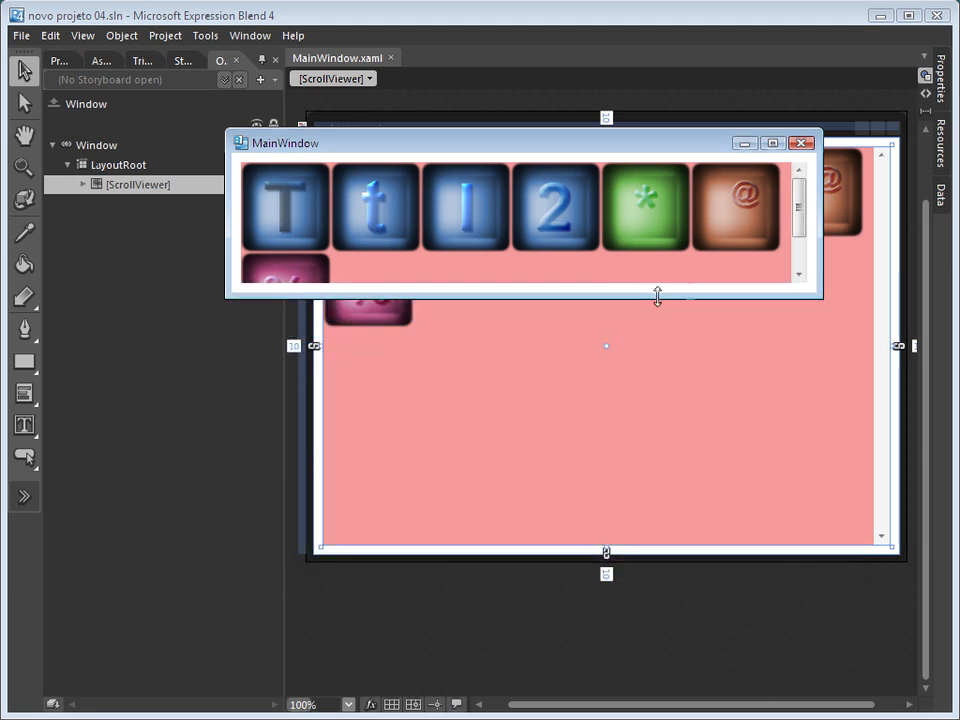
pyautogui.moveTo(776, 227); pyautogui.dragTo(569, 220)
pyautogui.moveTo(501, 294); pyautogui.dragTo(466, 280)
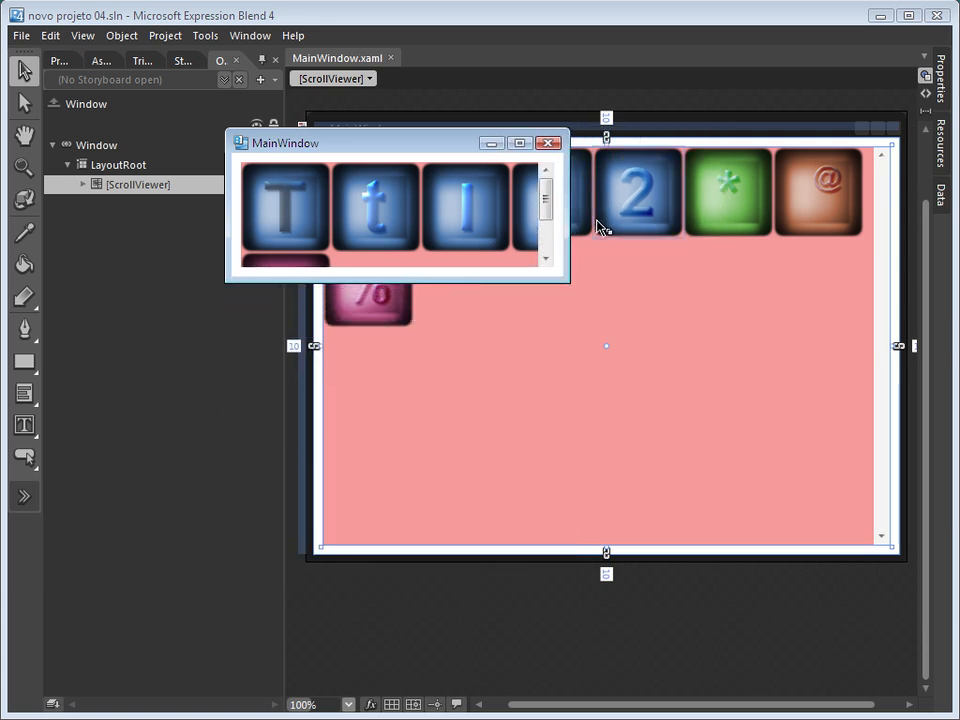
pyautogui.moveTo(548, 198)
pyautogui.mouseDown()
pyautogui.moveTo(546, 231)
pyautogui.moveTo(546, 188)
pyautogui.mouseUp()
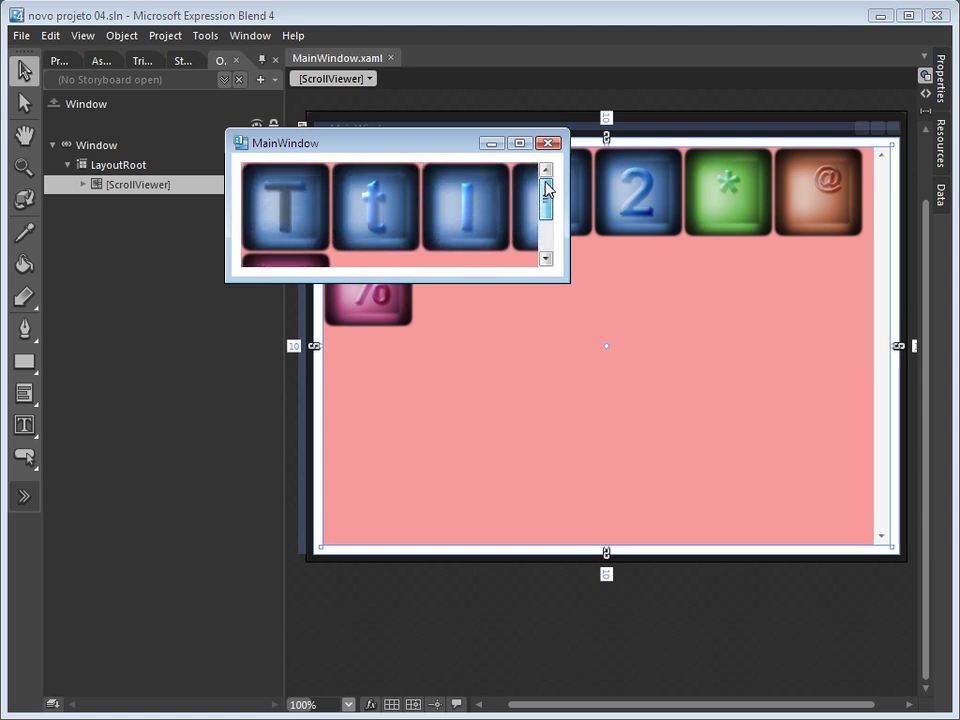
pyautogui.moveTo(447, 283); pyautogui.dragTo(443, 553)
pyautogui.click(553, 144)
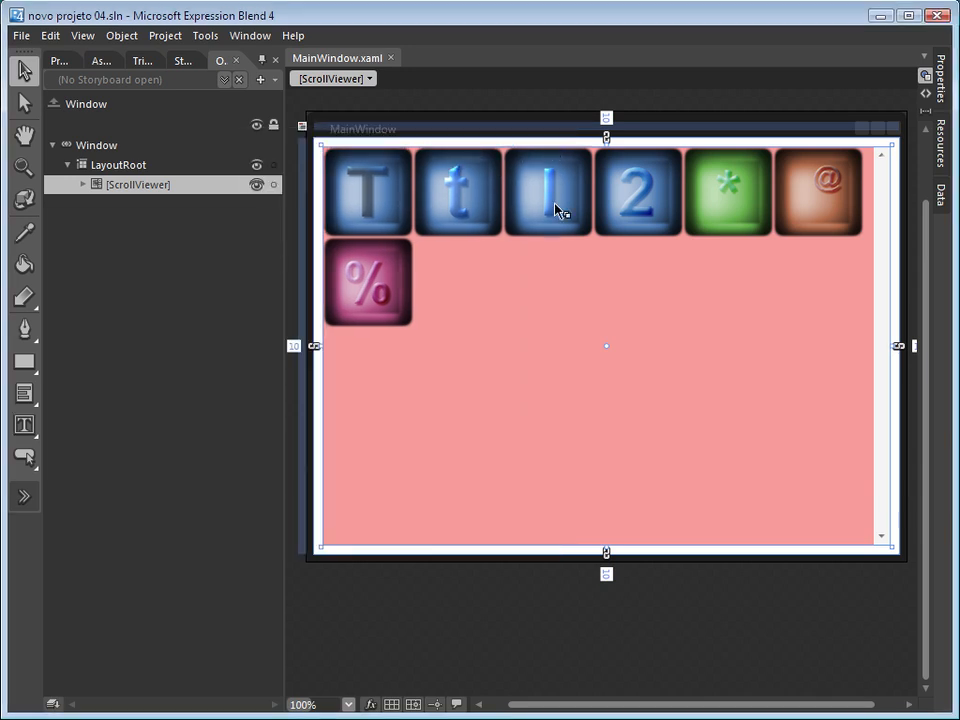
# Move all seven images, objetos_1 to objetos_7, out of the ScrollViewer's Grid into LayoutRoot, placing them below the window.
pyautogui.doubleClick(618, 424)
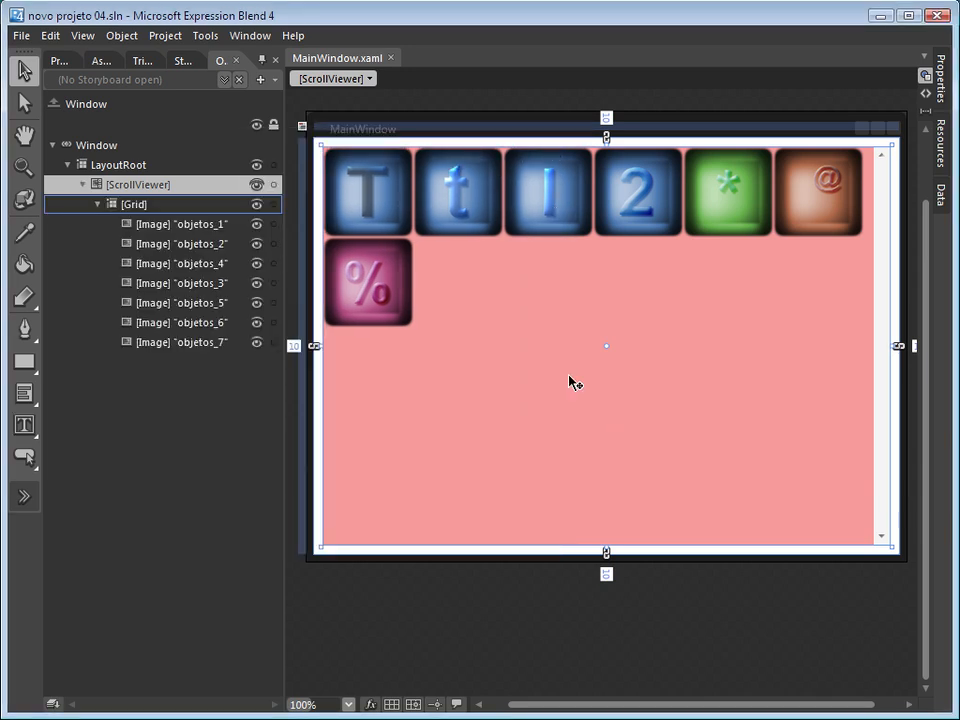
pyautogui.press('Escape')
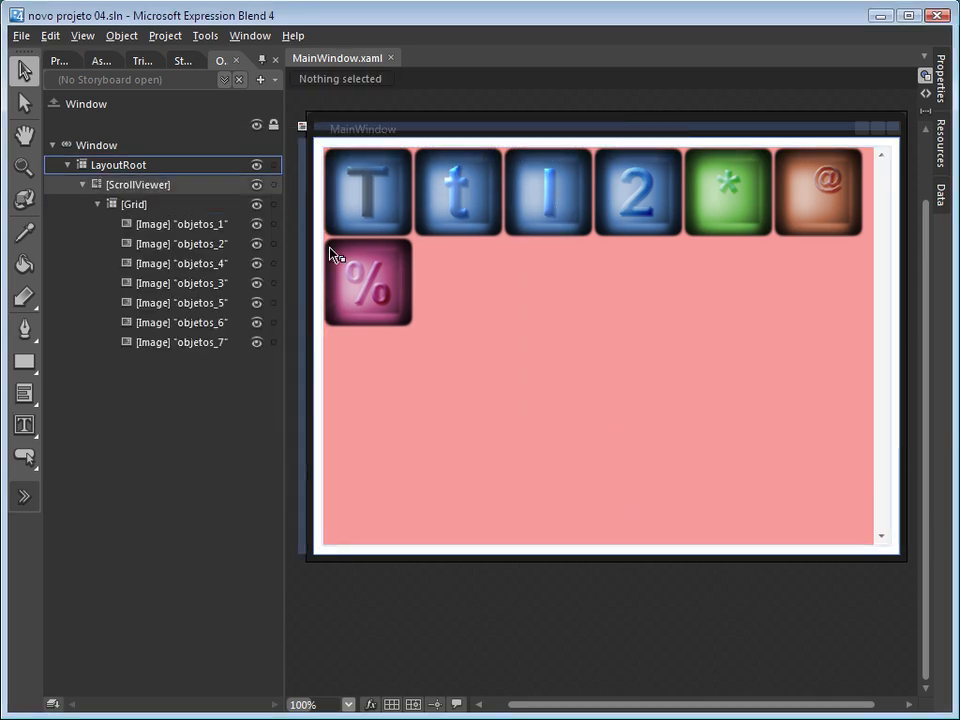
pyautogui.click(163, 344)
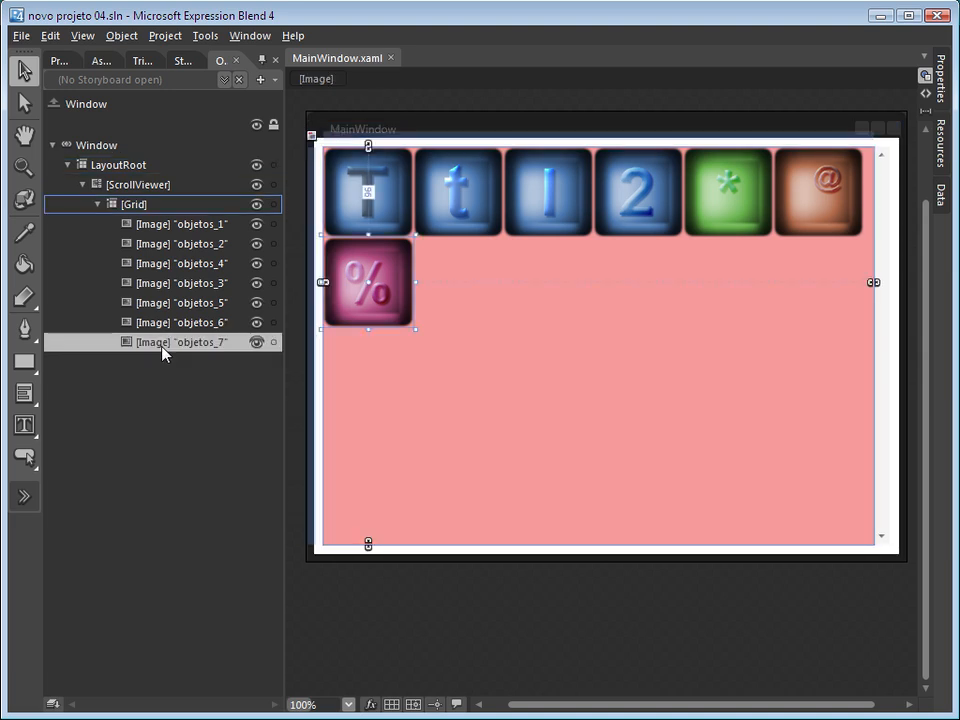
pyautogui.keyDown('shift'); pyautogui.click(166, 226); pyautogui.keyUp('shift')
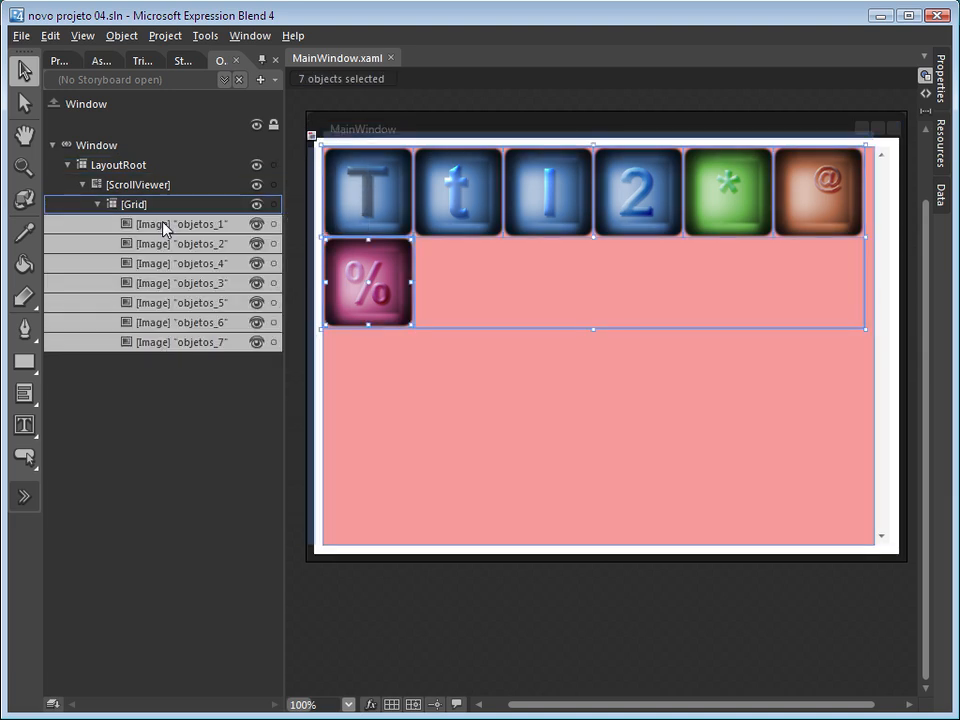
pyautogui.moveTo(338, 210); pyautogui.dragTo(370, 617)
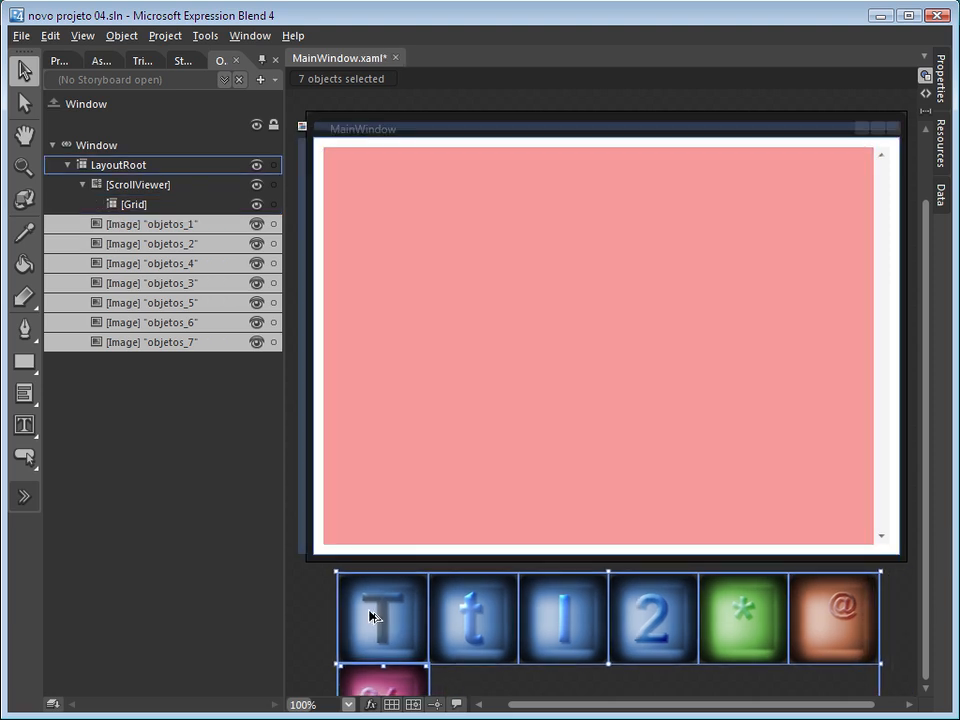
# Delete the empty Grid inside the ScrollViewer.
pyautogui.click(380, 454)
pyautogui.click(148, 206)
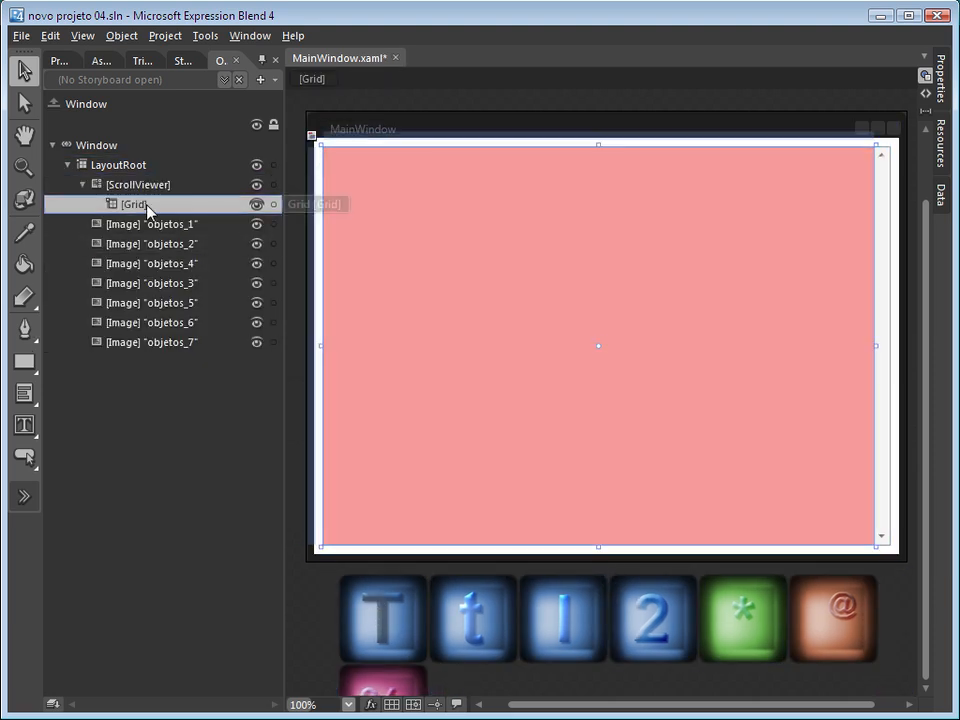
pyautogui.press('Delete')
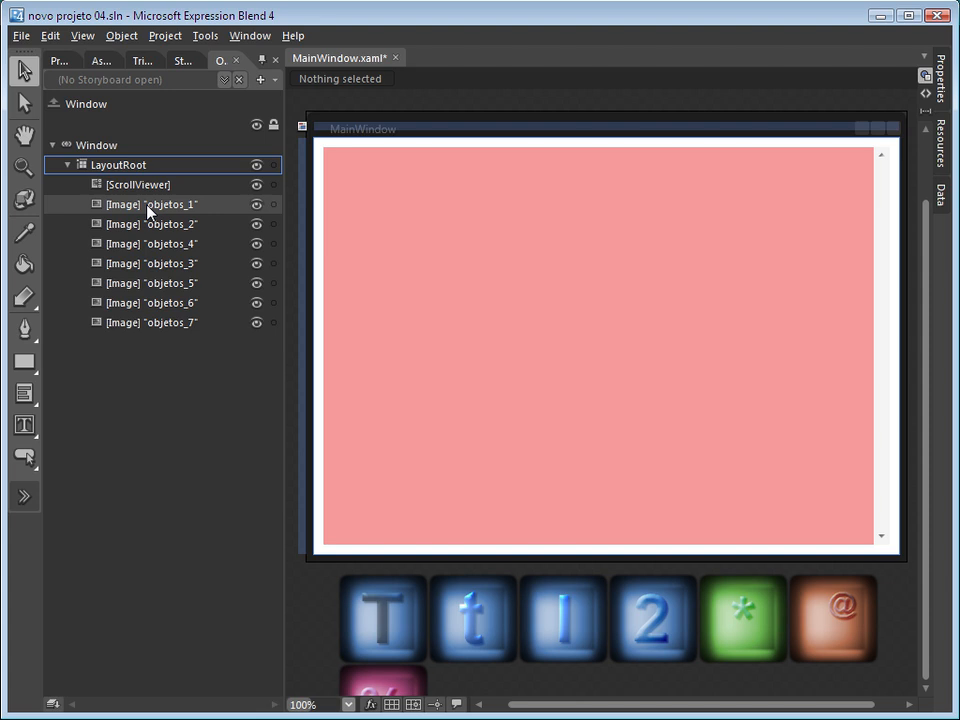
pyautogui.click(550, 232)
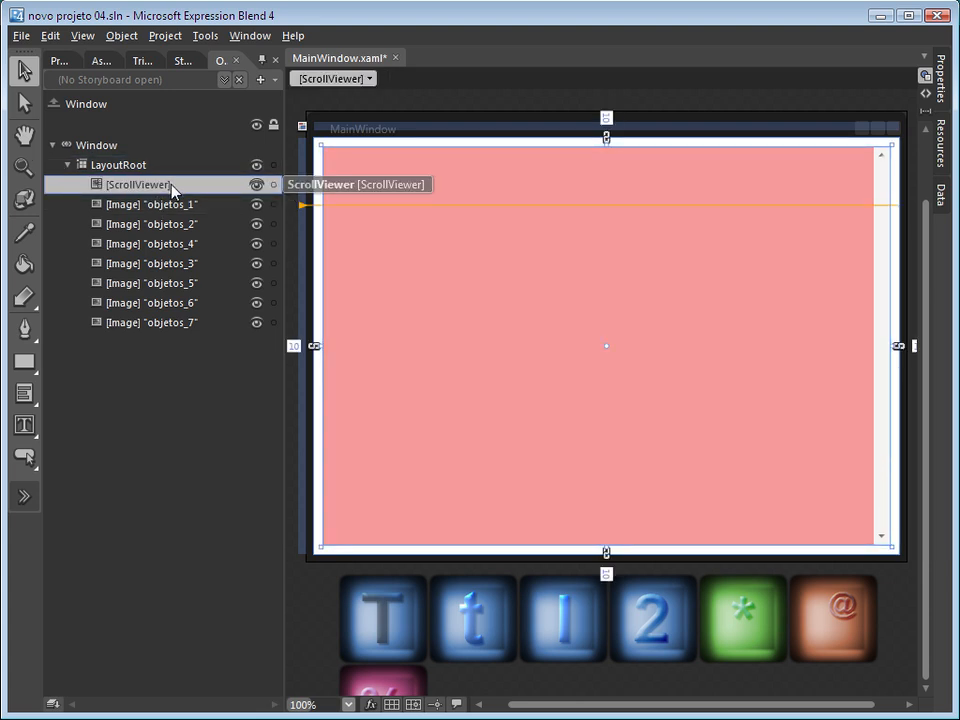
pyautogui.click(150, 204)
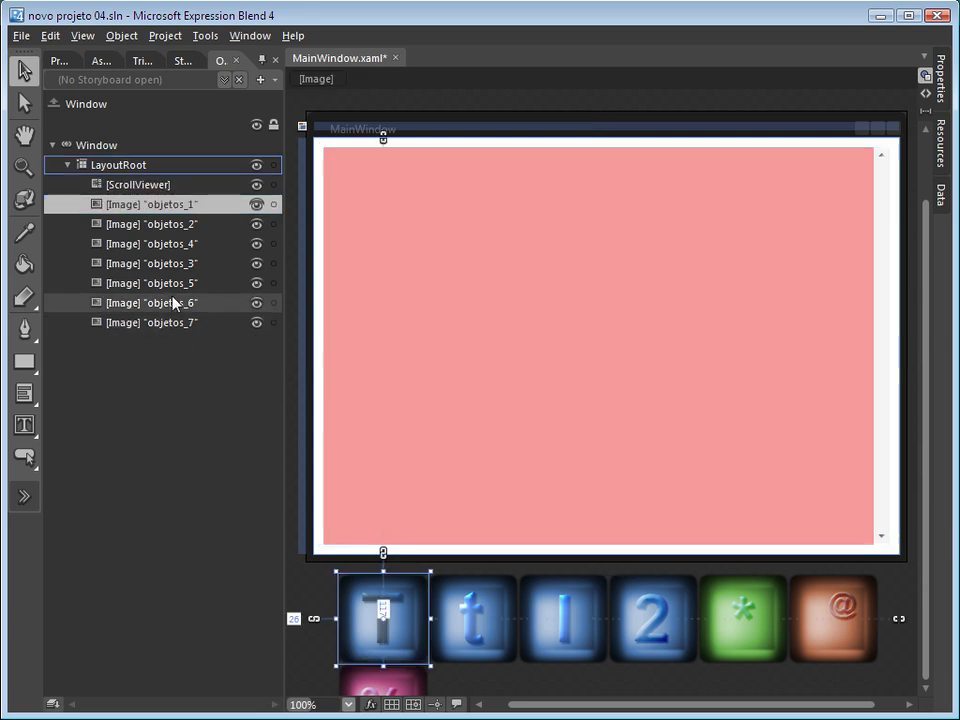
pyautogui.keyDown('ctrl'); pyautogui.click(175, 325); pyautogui.keyUp('ctrl')
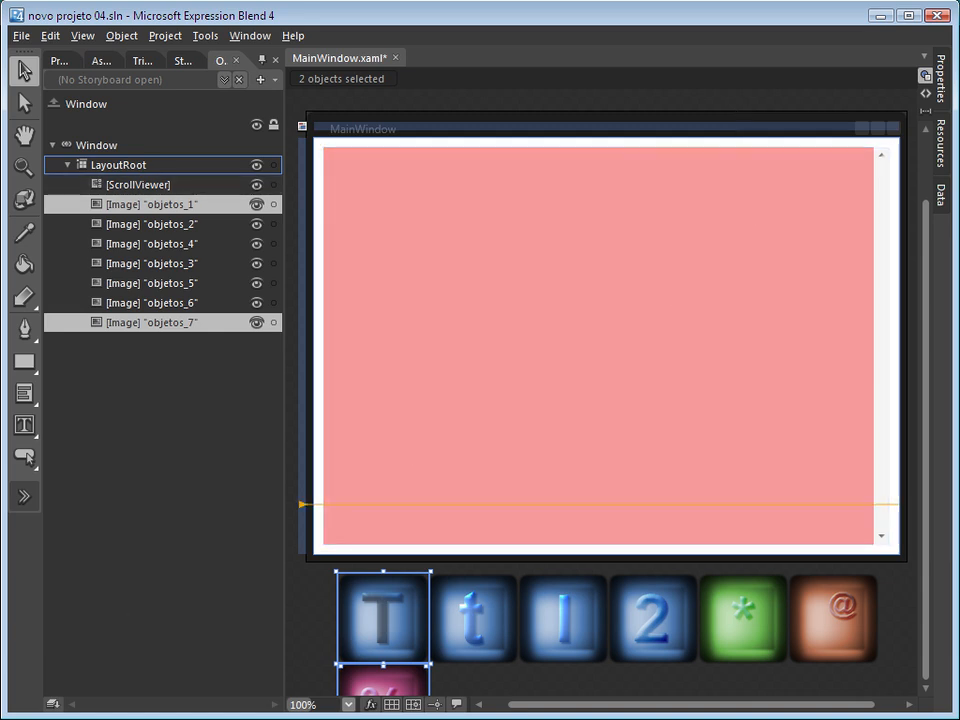
# Switch to the file explorer, compare the Camtasia Studio folder in list and details views while resizing the window, and minimize it.
pyautogui.click(215, 718)
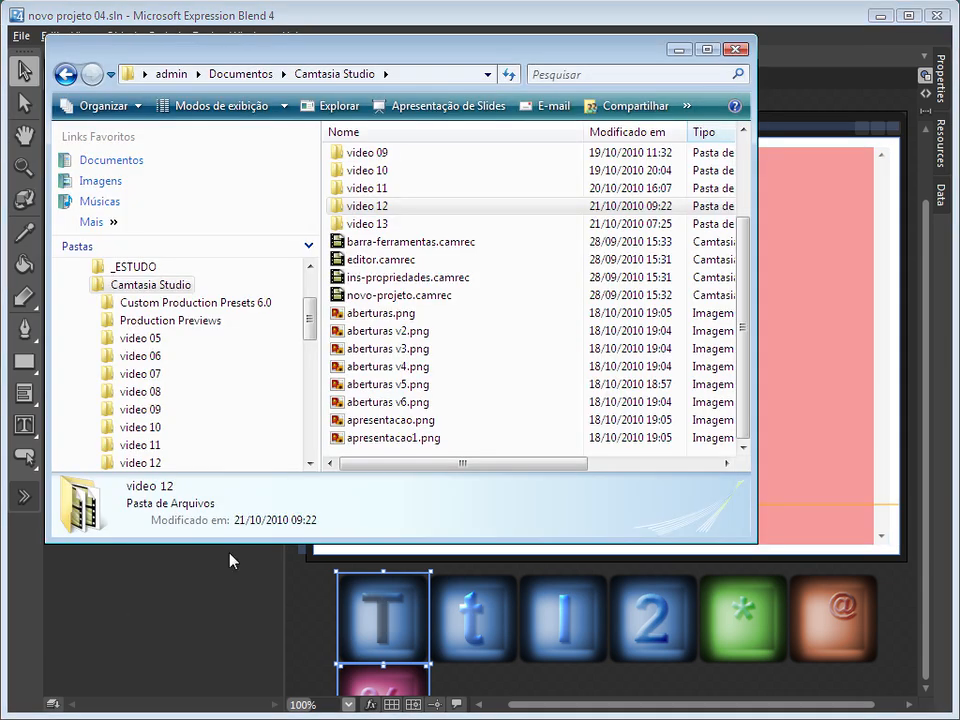
pyautogui.click(282, 106)
pyautogui.click(337, 108)
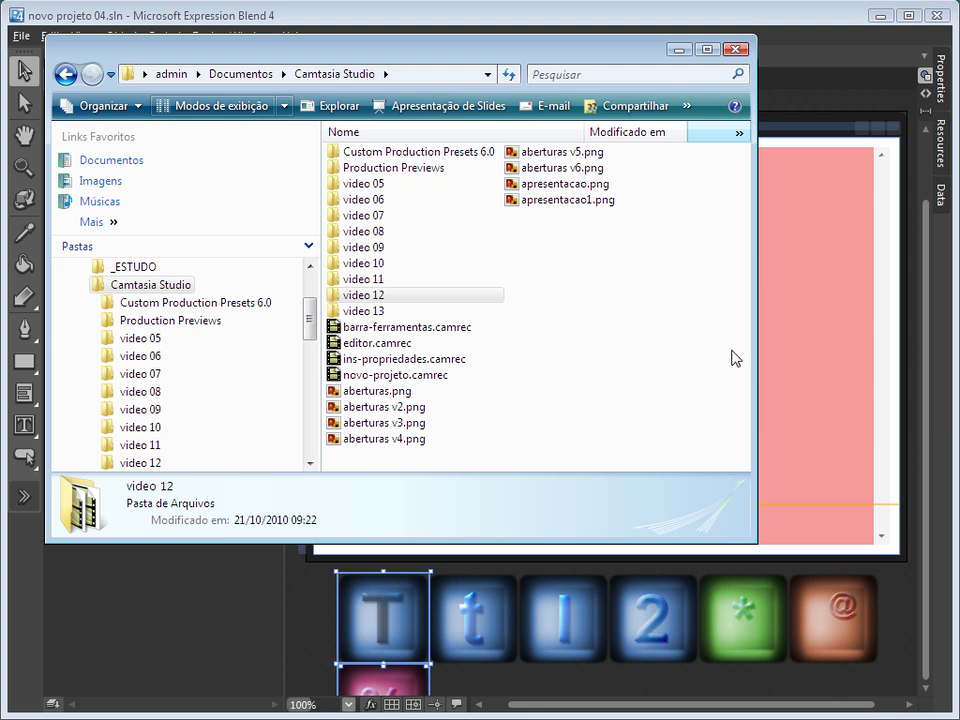
pyautogui.moveTo(634, 545); pyautogui.dragTo(627, 456)
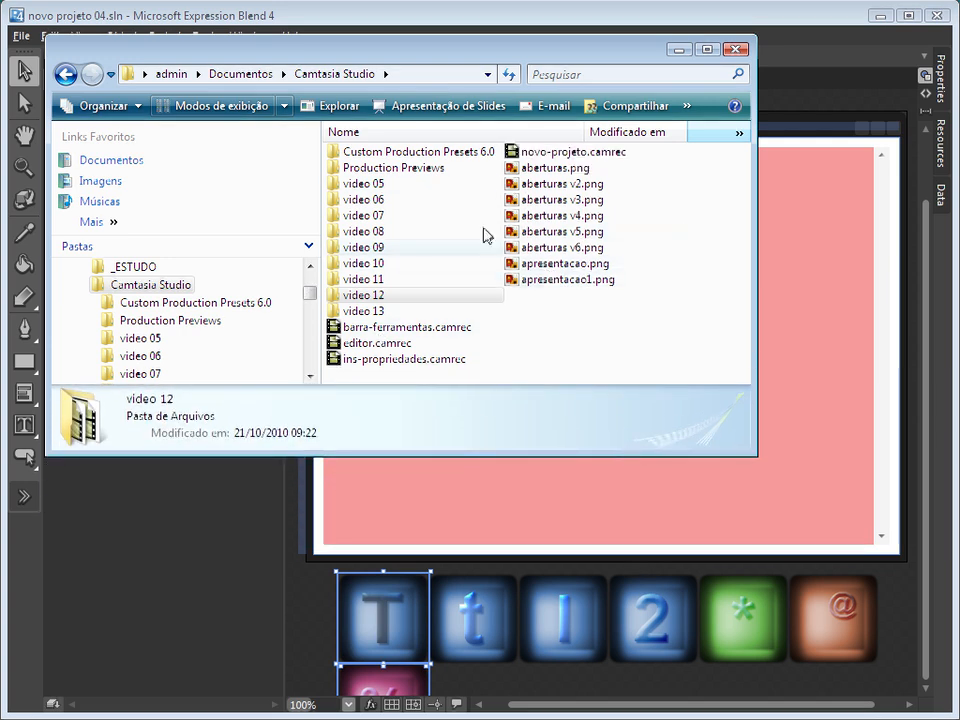
pyautogui.click(285, 106)
pyautogui.moveTo(290, 117)
pyautogui.mouseDown()
pyautogui.moveTo(289, 88)
pyautogui.moveTo(290, 141)
pyautogui.mouseUp()
pyautogui.moveTo(744, 336); pyautogui.dragTo(856, 244)
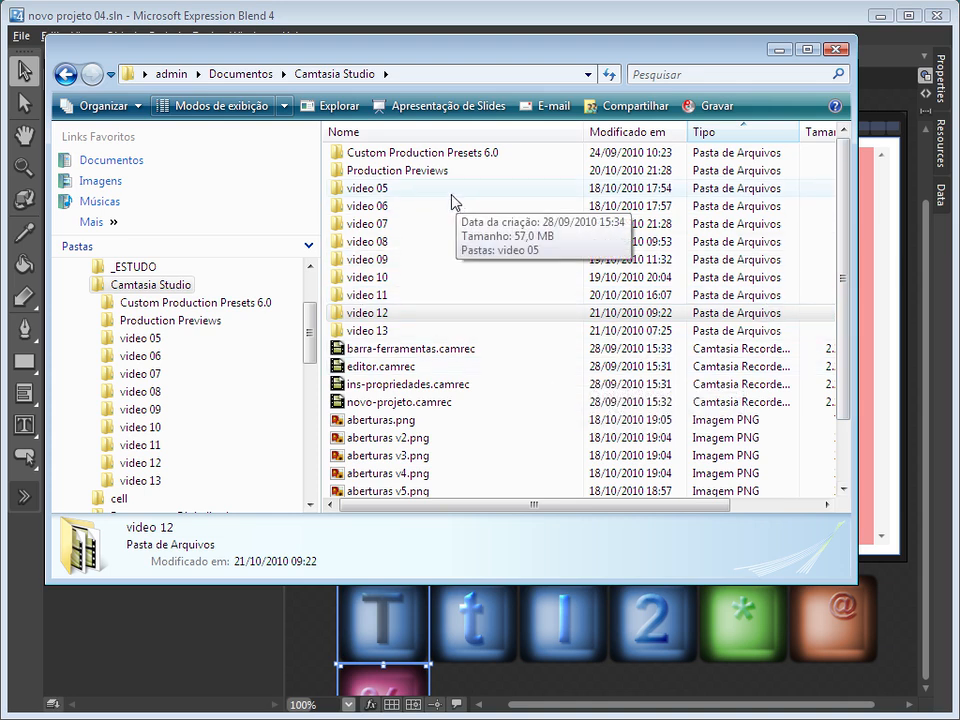
pyautogui.click(784, 50)
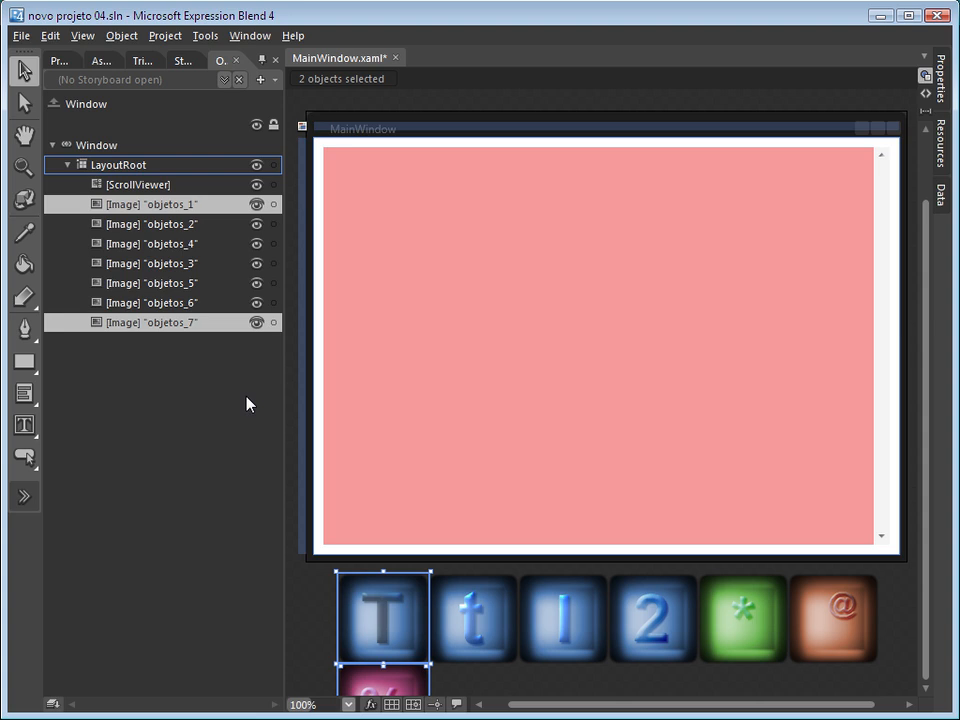
# Delete the empty ScrollViewer from LayoutRoot.
pyautogui.click(597, 297)
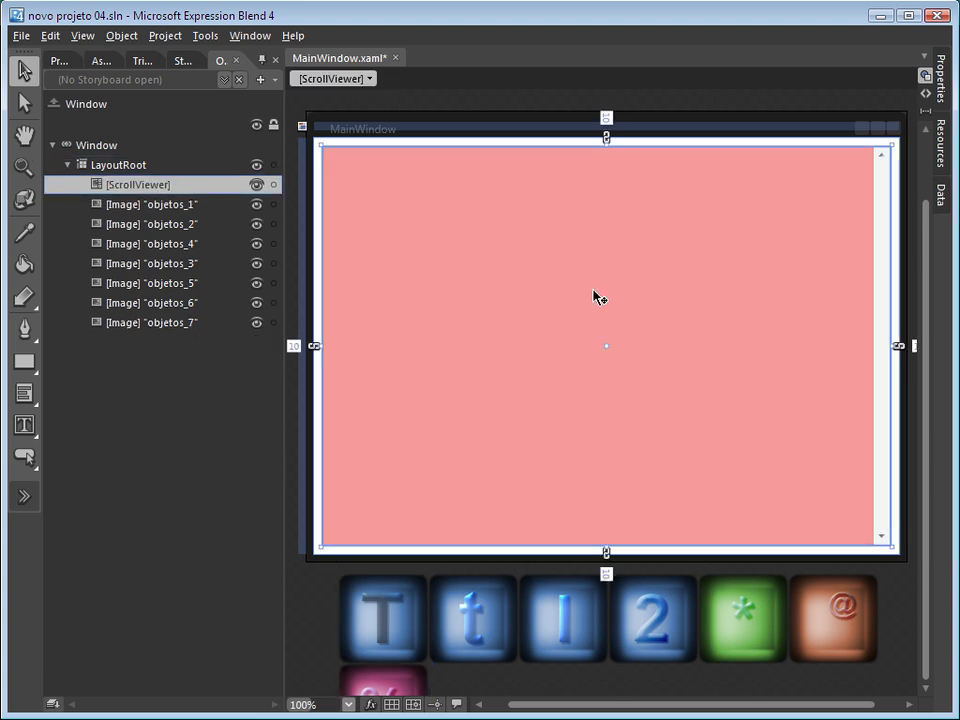
pyautogui.press('Delete')
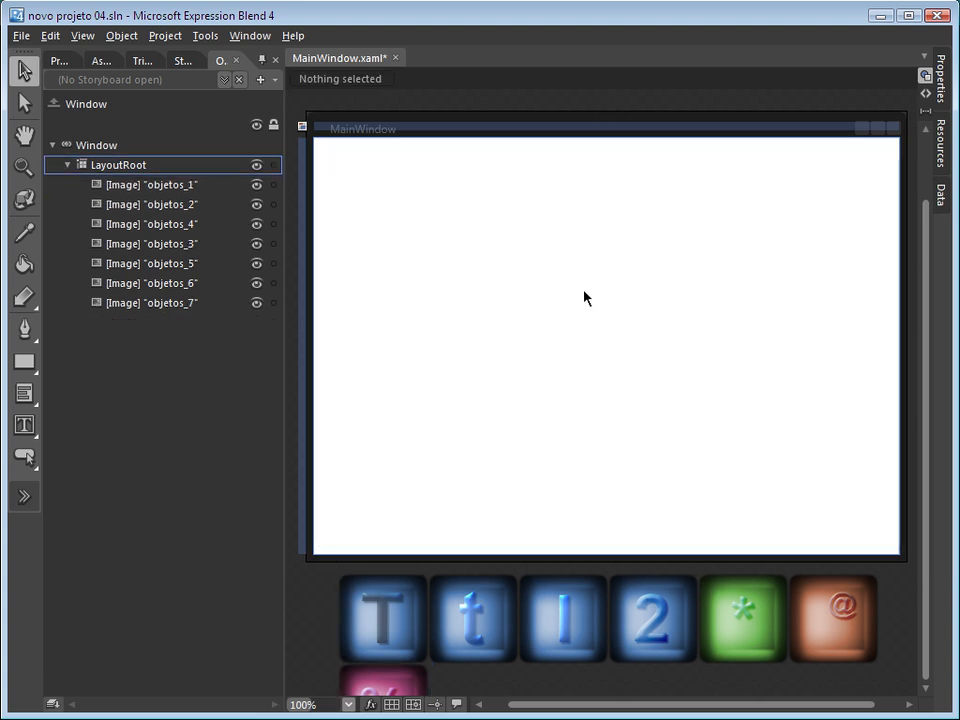
# Move all seven images, objetos_1 to objetos_7, from below the window into its upper area.
pyautogui.click(185, 185)
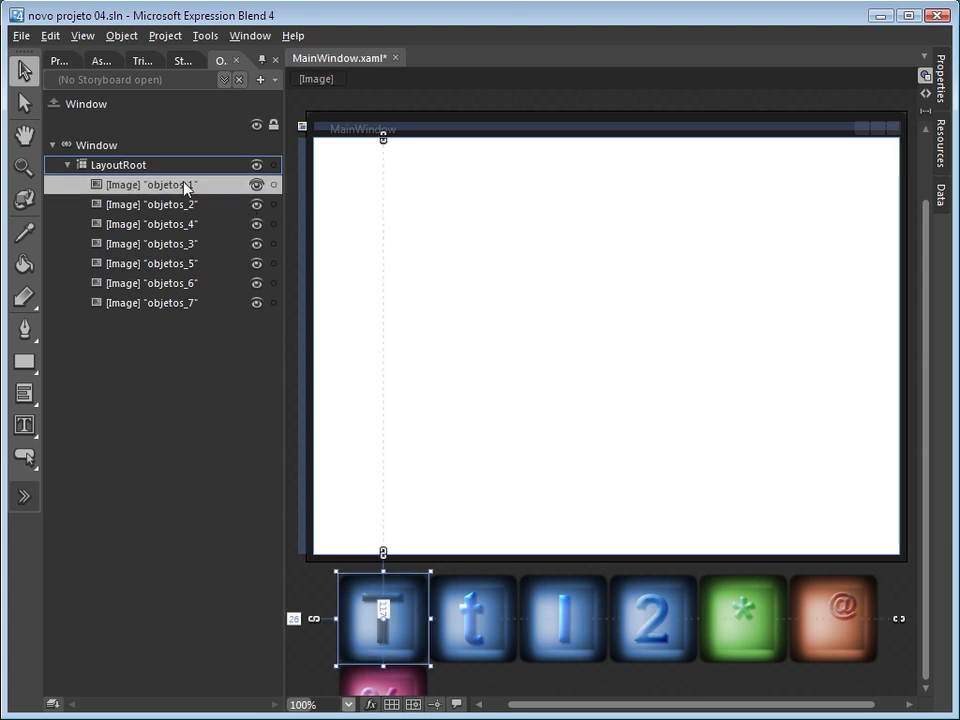
pyautogui.keyDown('shift'); pyautogui.click(195, 305); pyautogui.keyUp('shift')
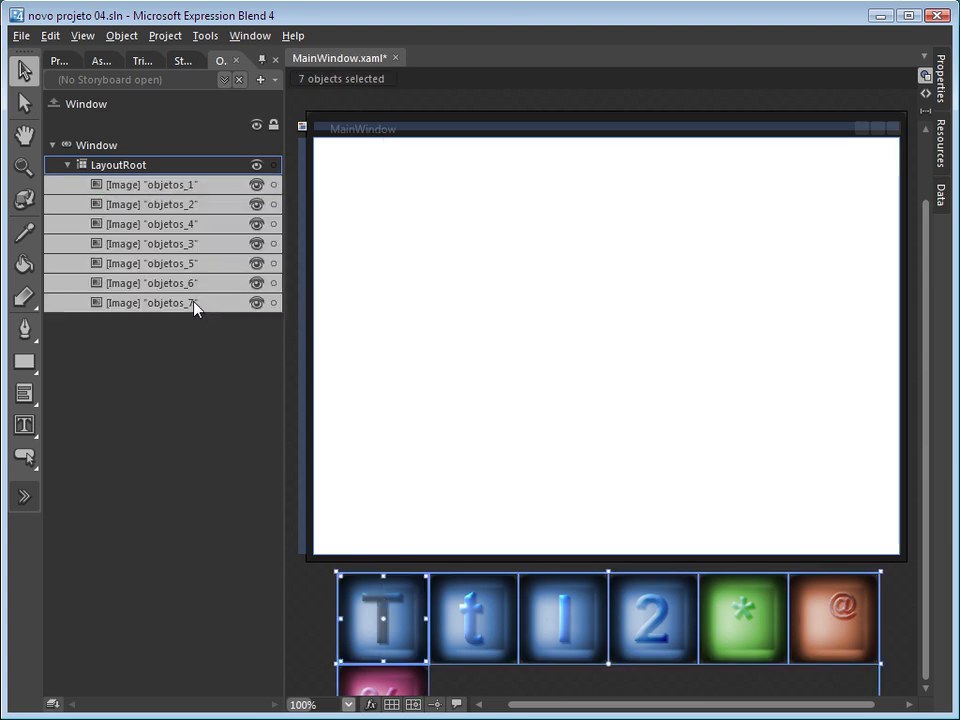
pyautogui.moveTo(470, 637); pyautogui.dragTo(467, 260)
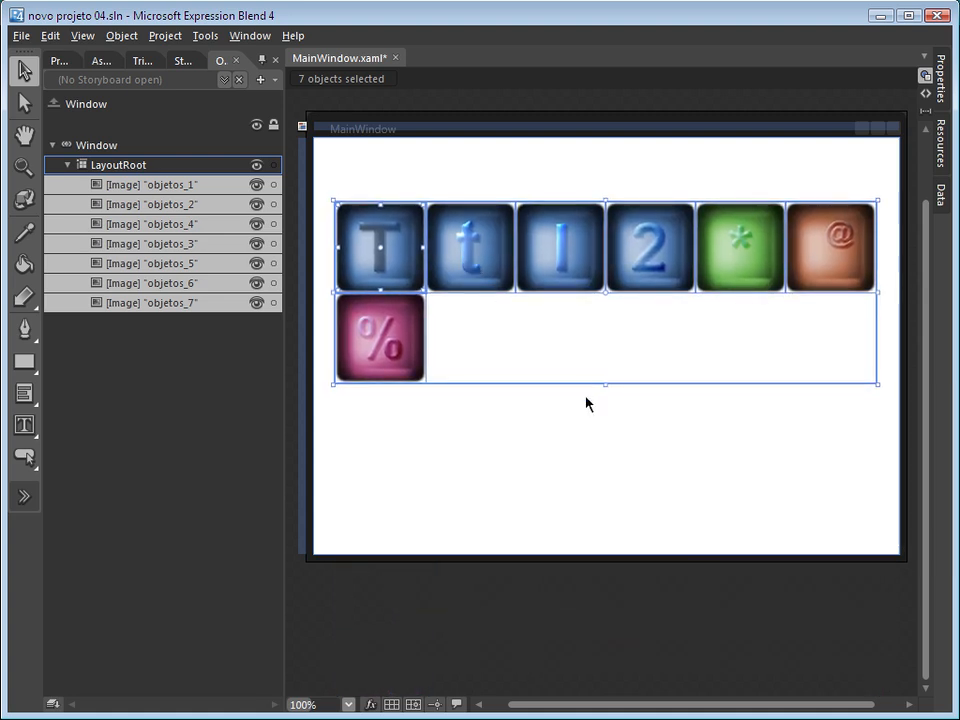
pyautogui.moveTo(469, 268); pyautogui.dragTo(471, 257)
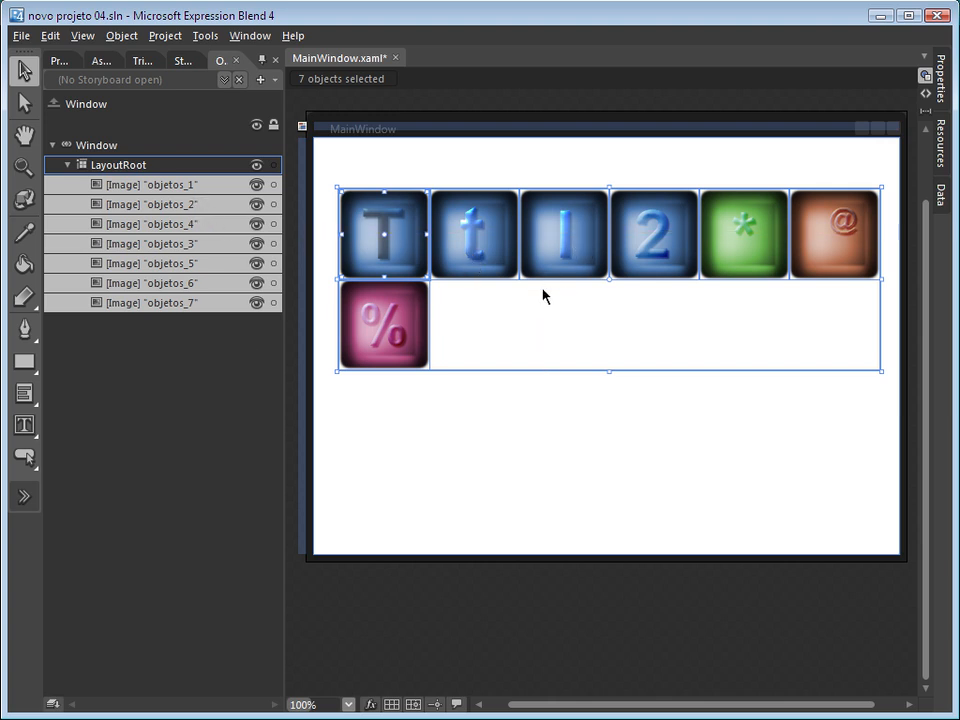
pyautogui.moveTo(542, 249); pyautogui.dragTo(538, 238)
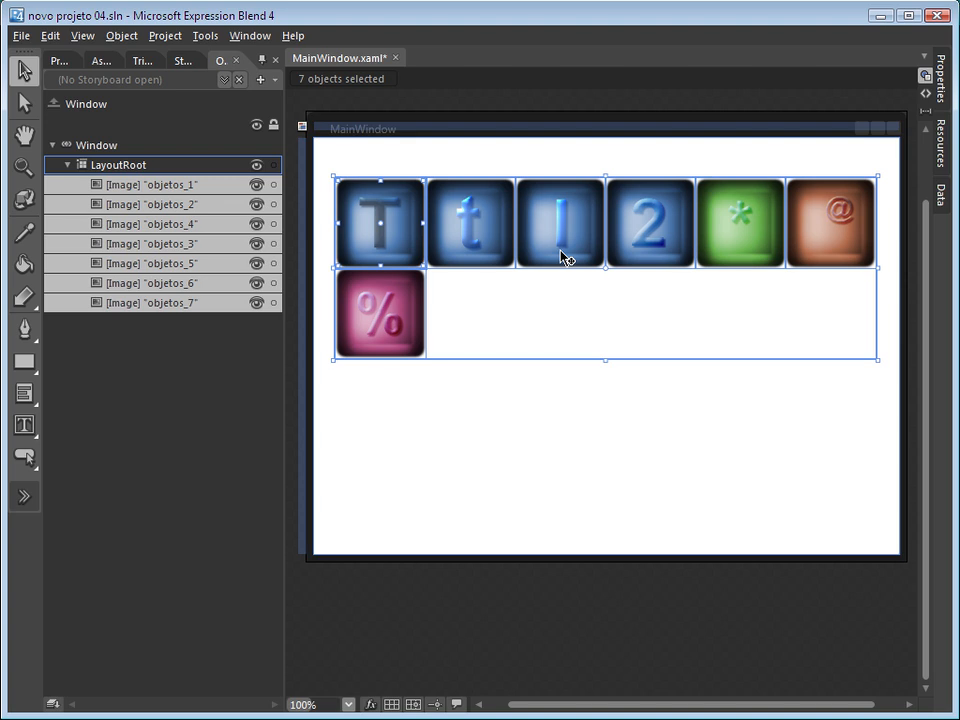
# Group the seven images into a Viewbox and select the Grid inside it.
pyautogui.rightClick(487, 239)
pyautogui.moveTo(583, 366)
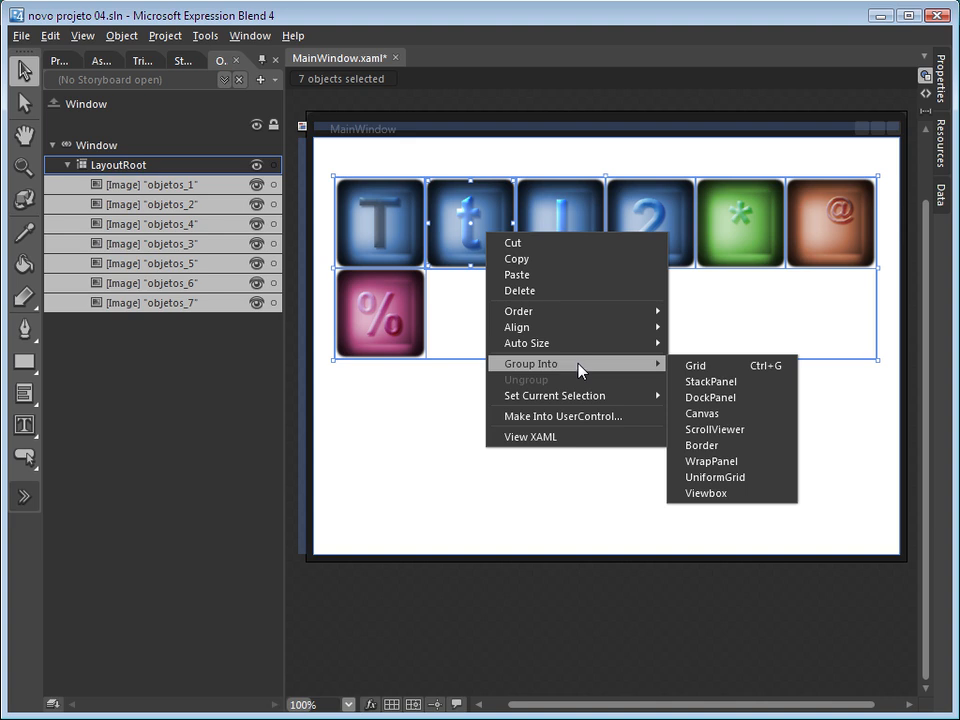
pyautogui.click(765, 496)
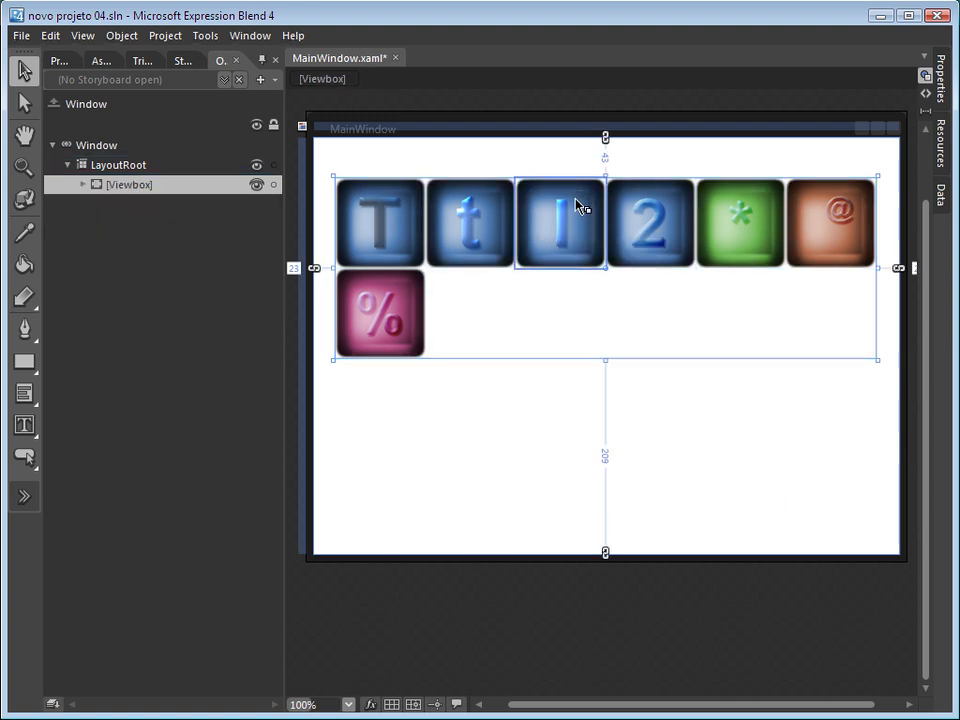
pyautogui.moveTo(432, 226); pyautogui.dragTo(592, 435)
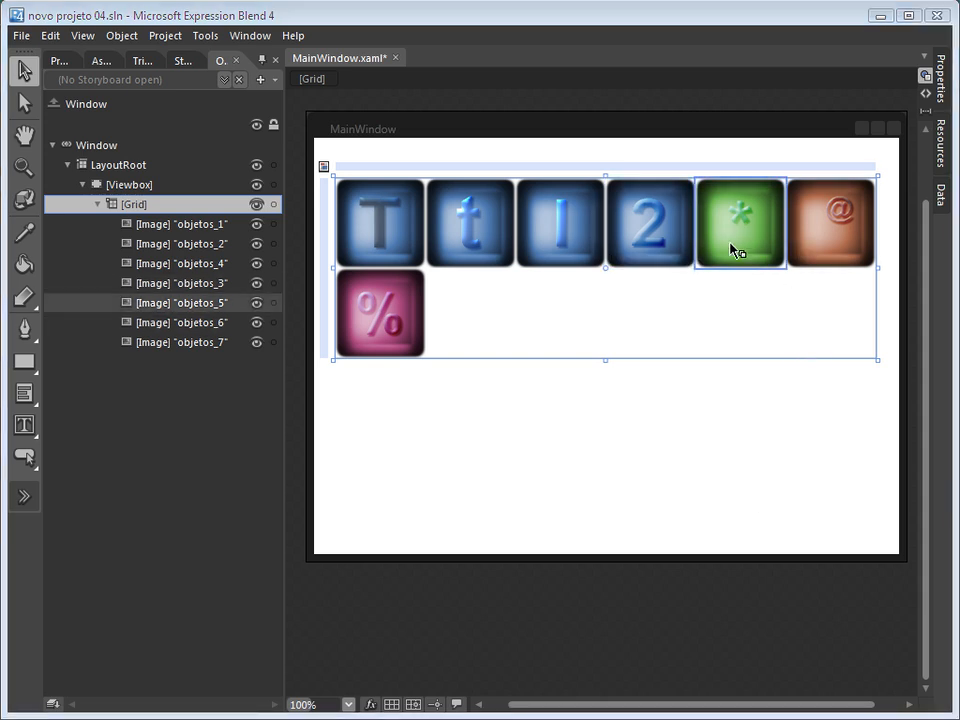
# Resize the Grid inside the Viewbox freely to test how its images scale, undoing the first resize before trying again.
pyautogui.moveTo(877, 359); pyautogui.dragTo(708, 296)
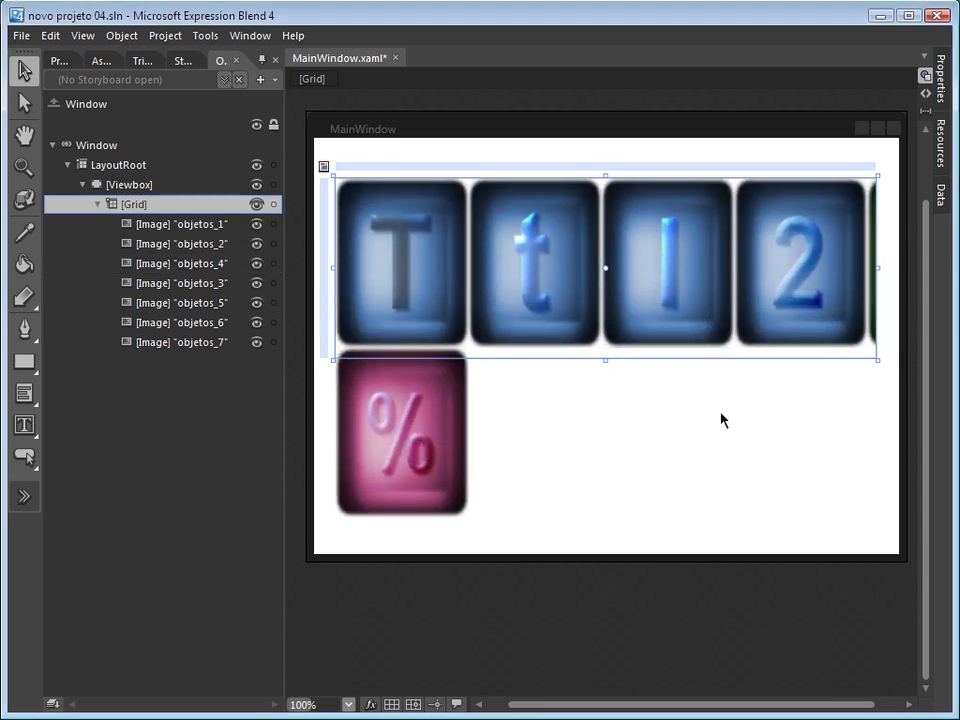
pyautogui.hotkey('ctrl', 'z')
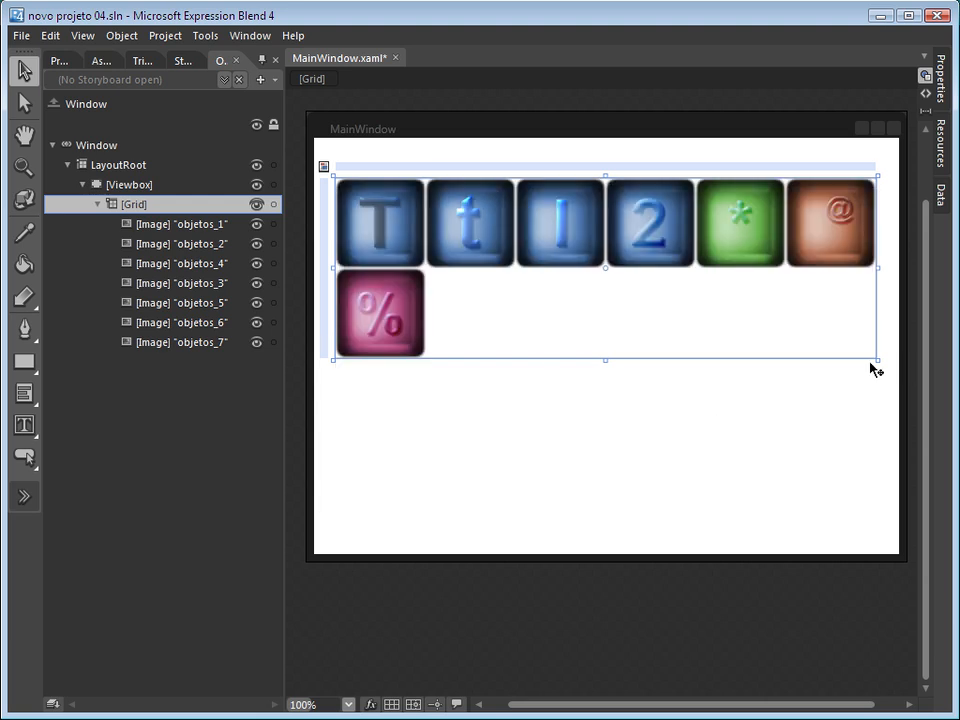
pyautogui.moveTo(876, 358); pyautogui.dragTo(959, 266)
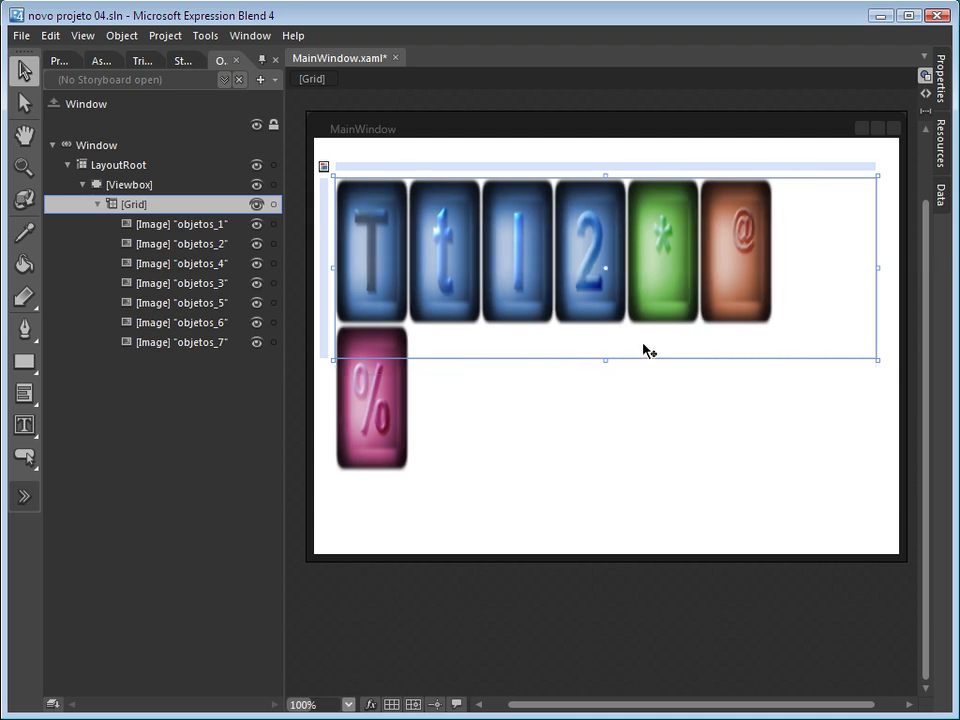
pyautogui.moveTo(606, 358); pyautogui.dragTo(604, 495)
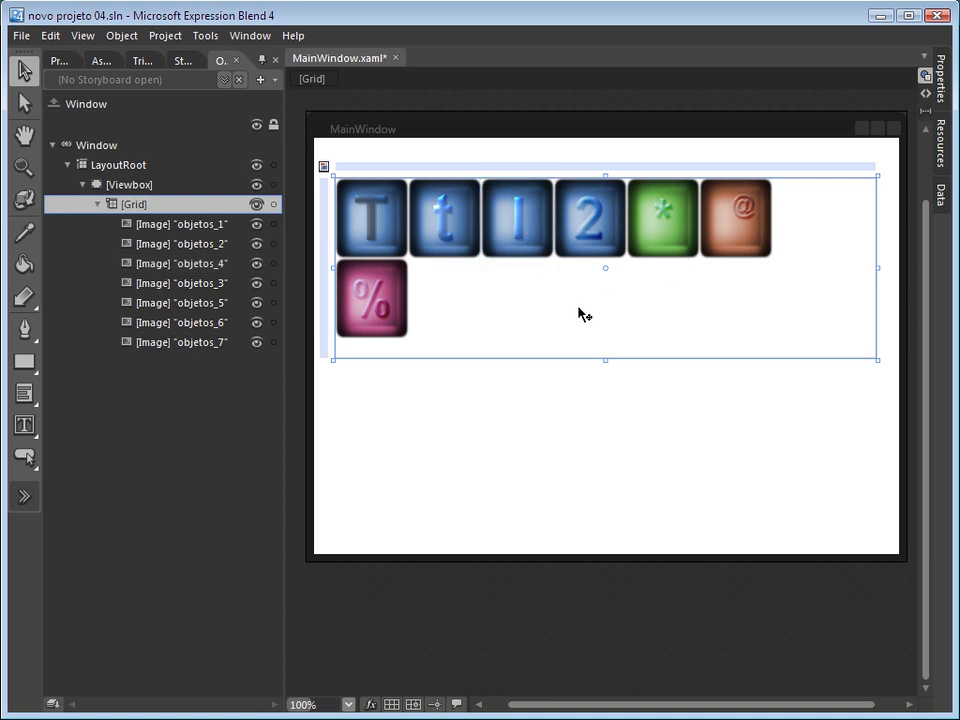
# Move all seven images out of the Viewbox's Grid into LayoutRoot, placing them across the window's lower edge.
pyautogui.click(152, 225)
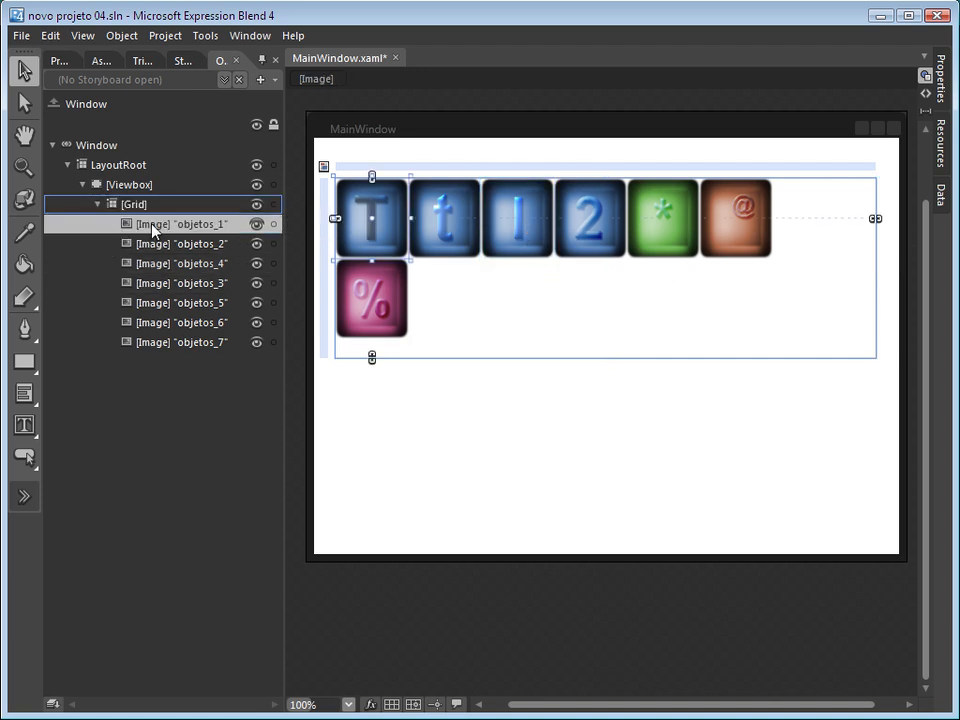
pyautogui.keyDown('shift'); pyautogui.click(171, 342); pyautogui.keyUp('shift')
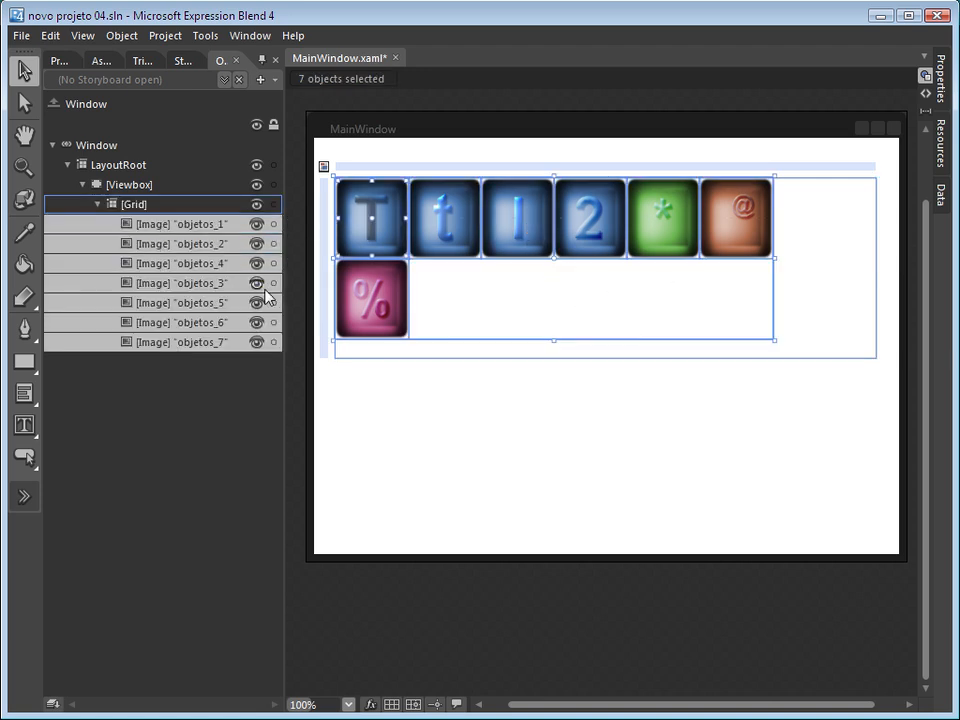
pyautogui.moveTo(370, 234); pyautogui.dragTo(410, 494)
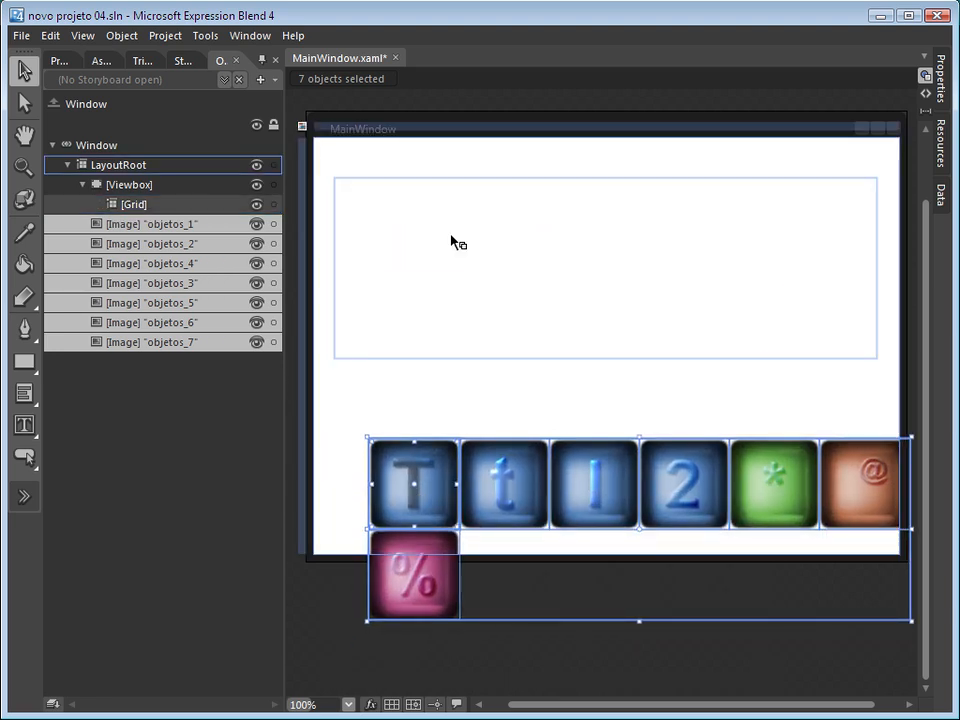
# Move the T image to just below the Viewbox and the t image beneath the window, and clear the selection.
pyautogui.click(451, 242)
pyautogui.moveTo(399, 447)
pyautogui.mouseDown()
pyautogui.moveTo(375, 414)
pyautogui.moveTo(395, 437)
pyautogui.mouseUp()
pyautogui.moveTo(504, 484); pyautogui.dragTo(537, 585)
pyautogui.click(476, 204)
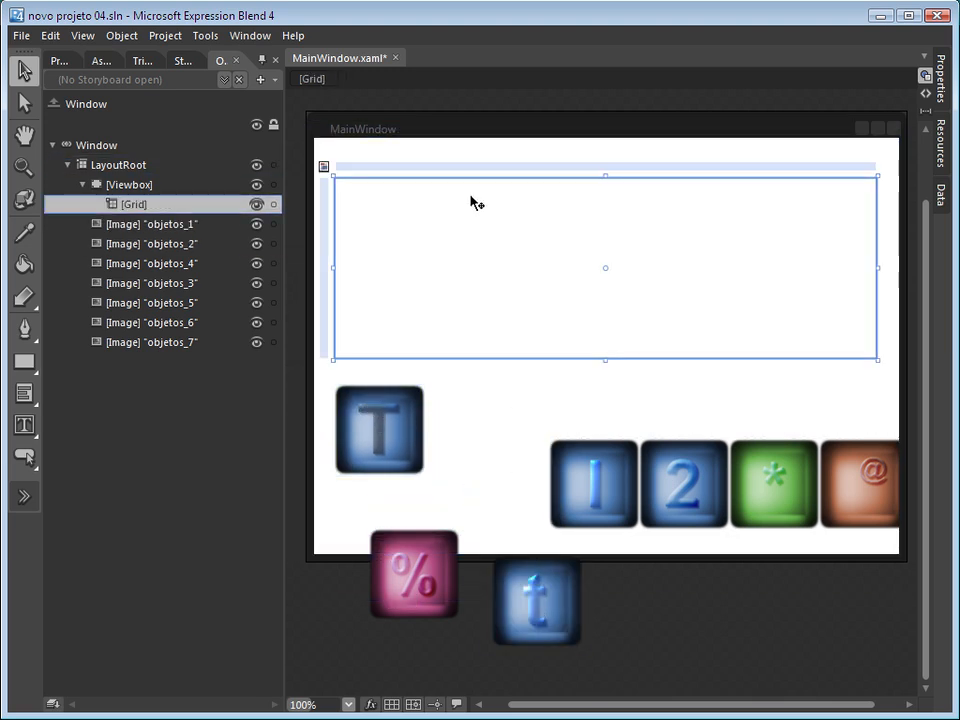
pyautogui.click(483, 382)
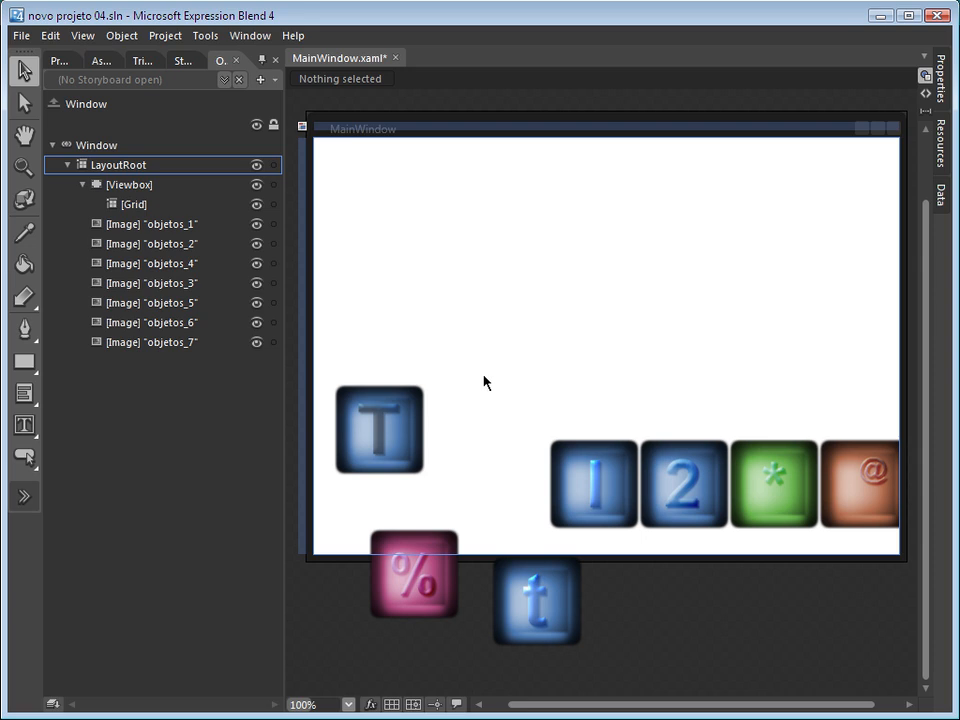